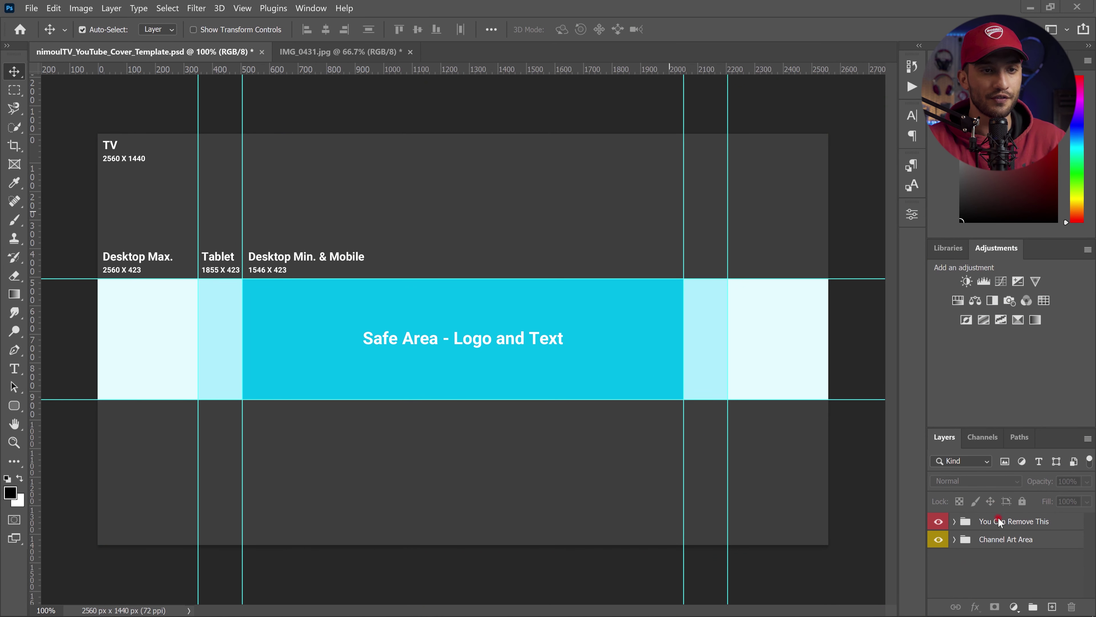
Toggle the visibility of the You Can Remove This and Channel Art Area groups to examine what each contains.
left_click(966, 524)
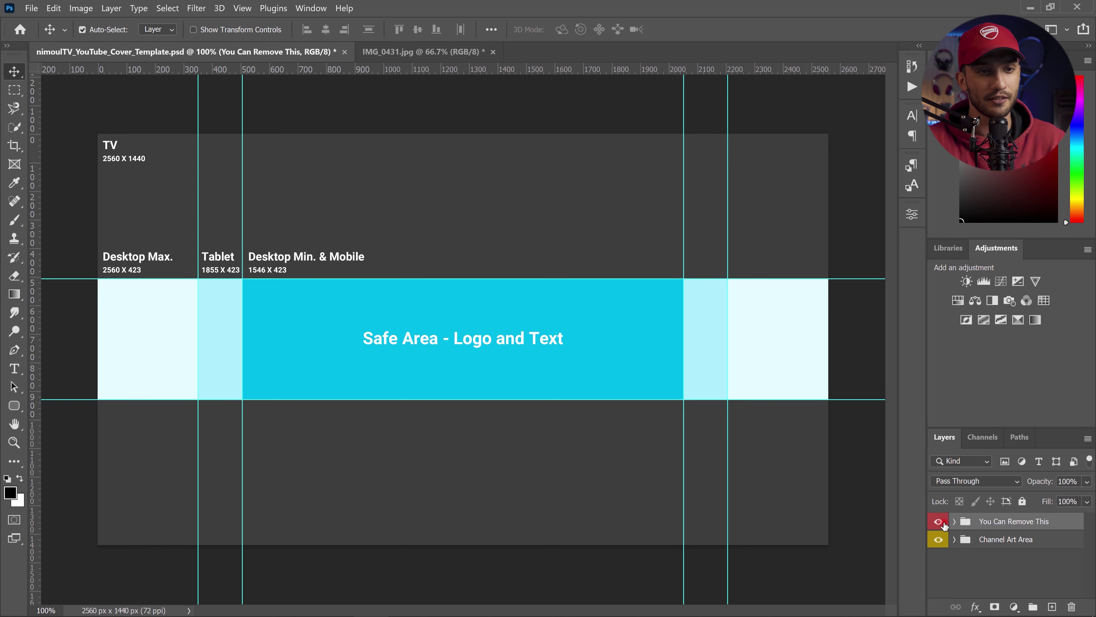
left_click(940, 522)
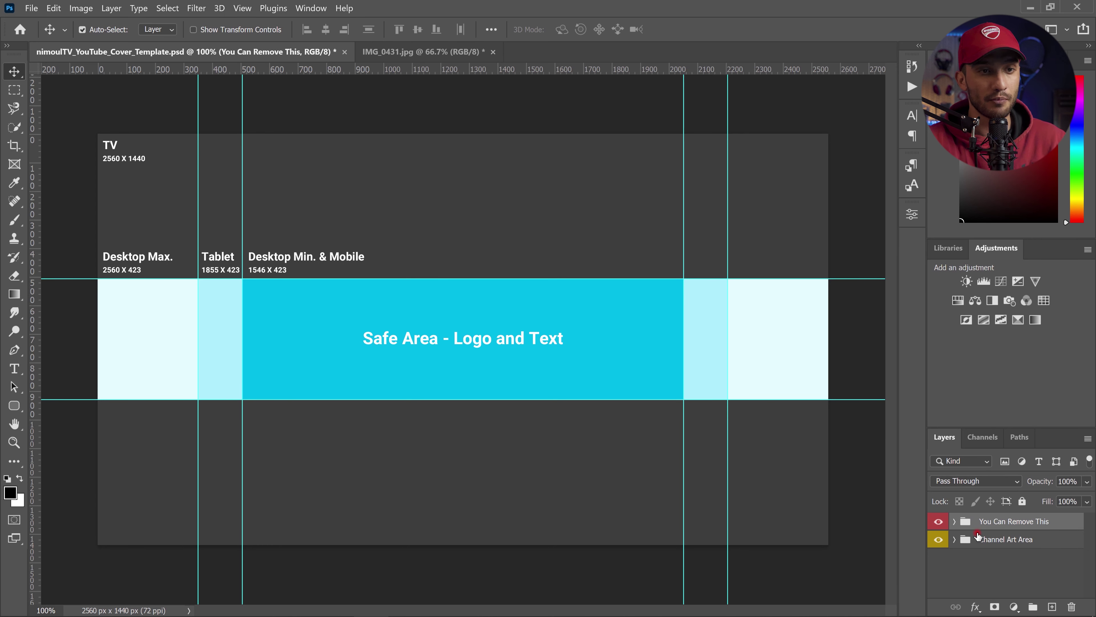
left_click(981, 539)
left_click(940, 539)
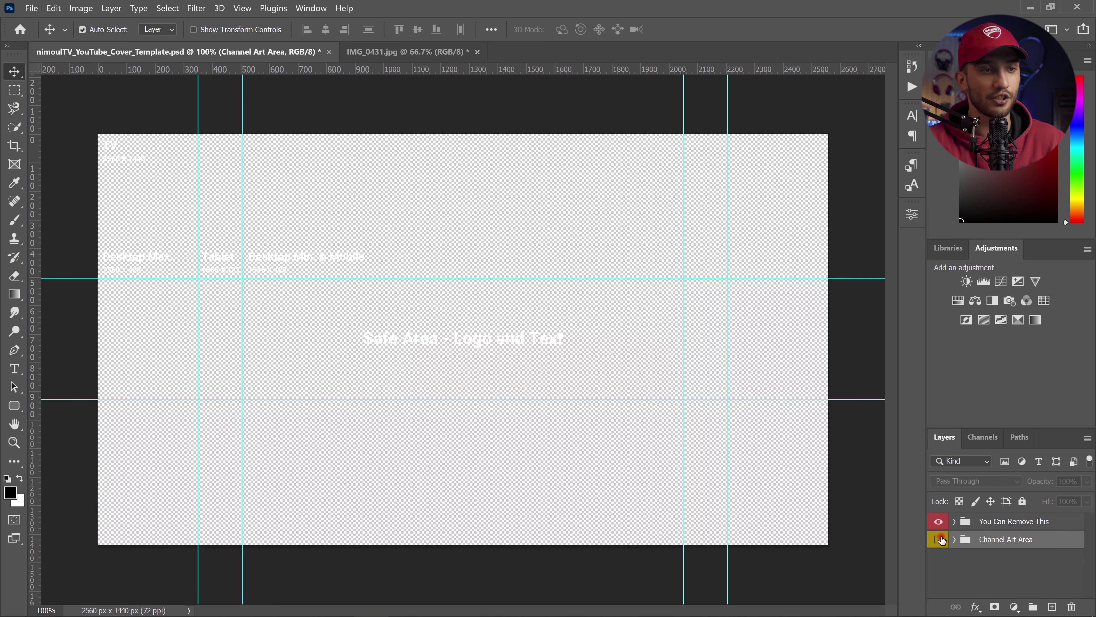
left_click(941, 539)
Add a vertical guide at the canvas centre and draw a 1280 x 1447 px rectangle over the left half, above the template groups.
left_click(992, 522)
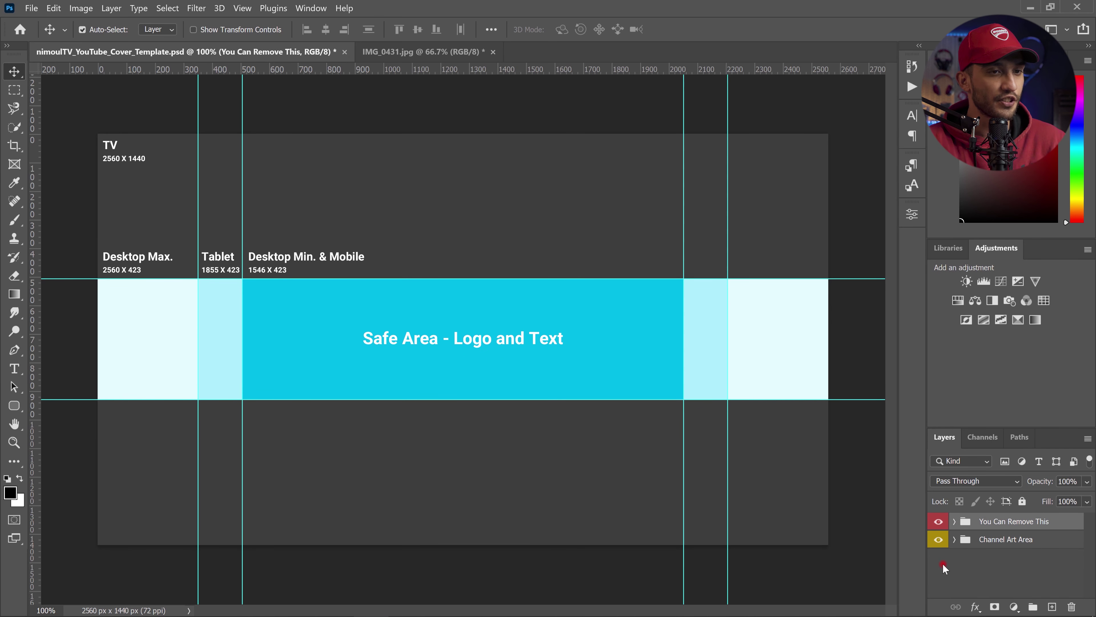
key("u")
left_click_drag(35, 226, 464, 249)
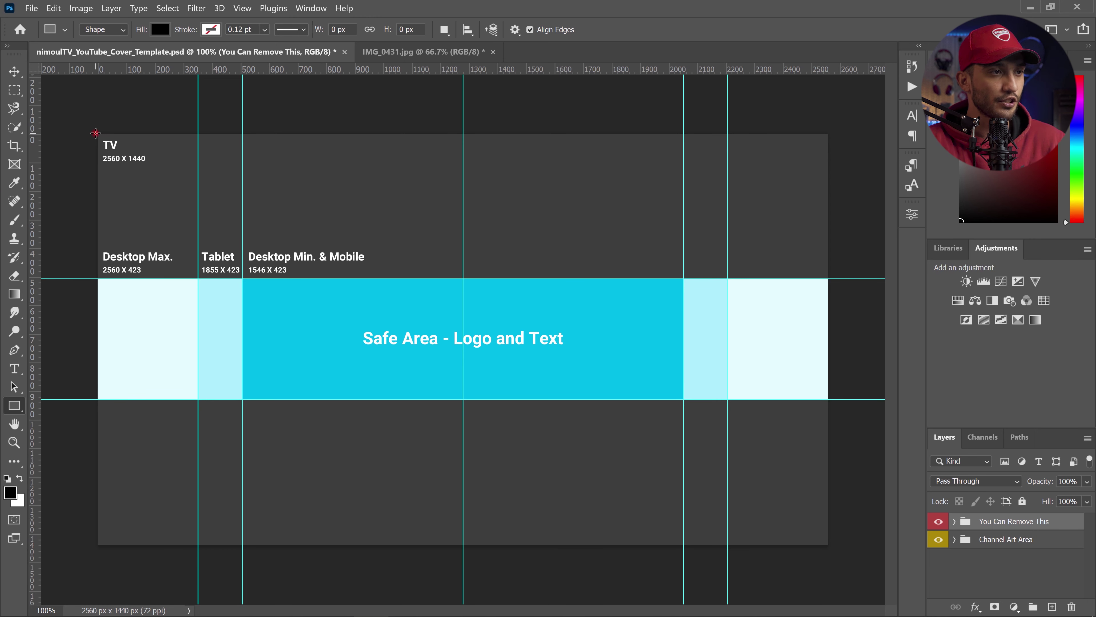
left_click_drag(95, 133, 473, 542)
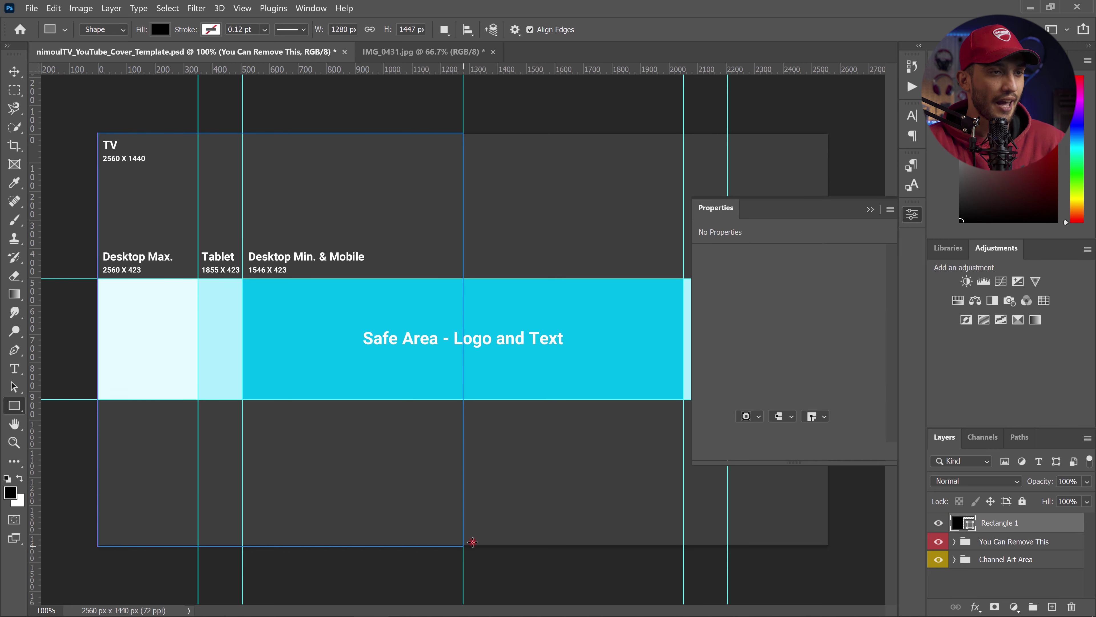
left_click(868, 210)
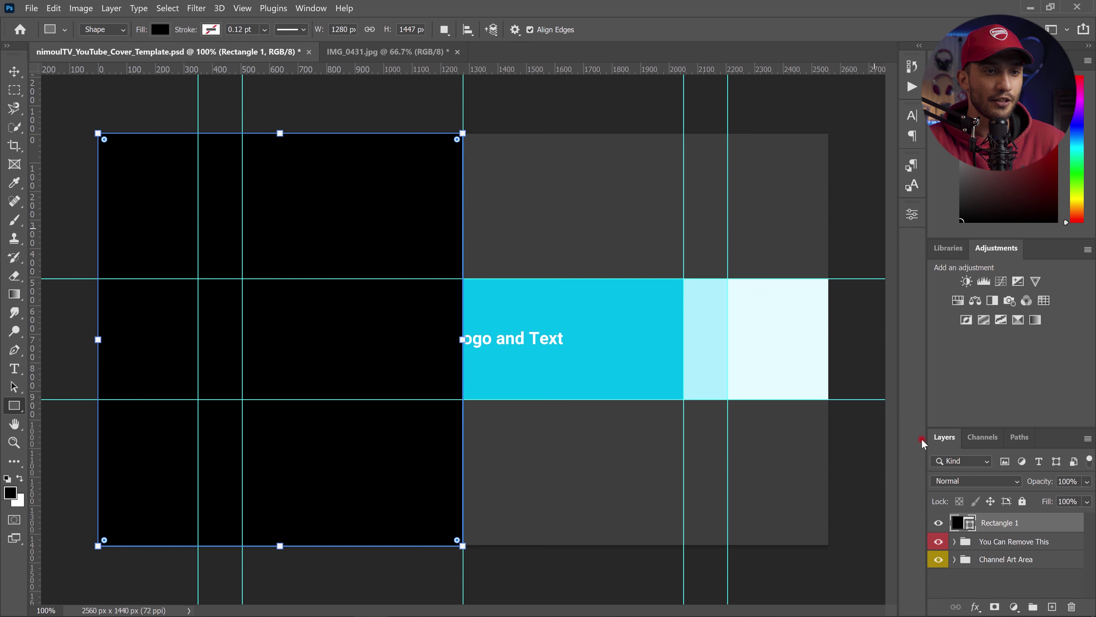
Recolour the rectangle's fill to the bright yellow ffd800.
double_click(956, 523)
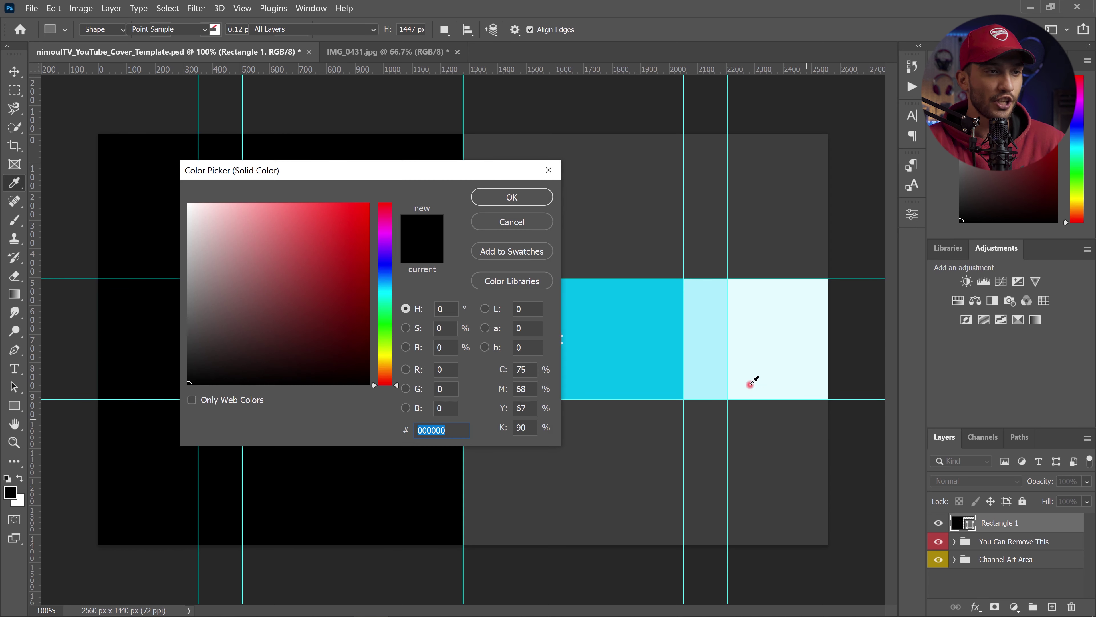
left_click_drag(330, 164, 624, 177)
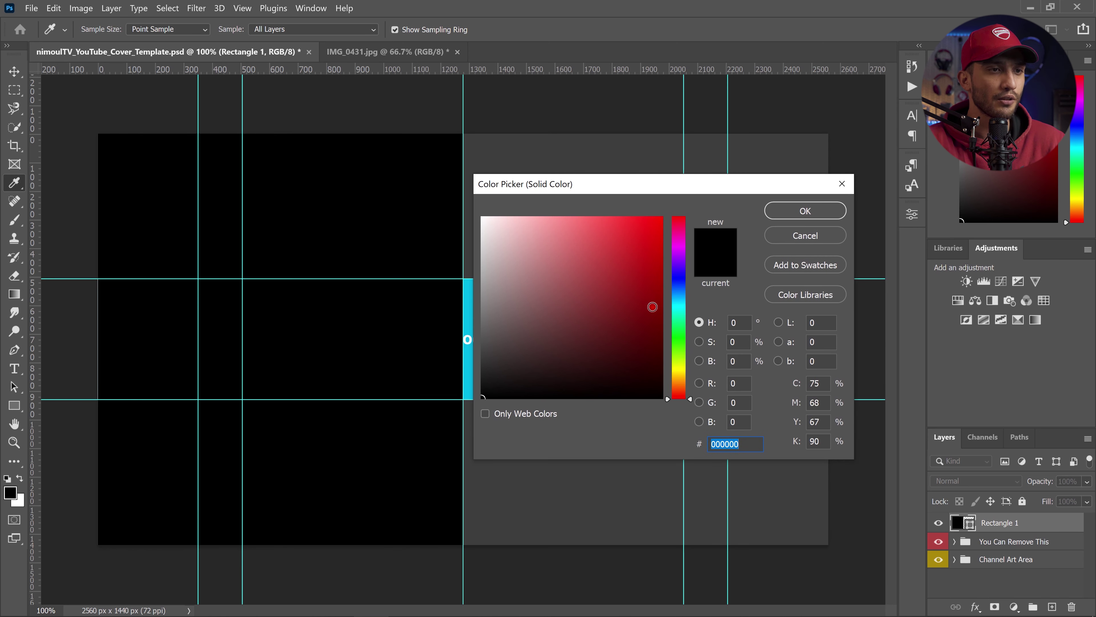
left_click(681, 375)
left_click_drag(558, 316, 662, 218)
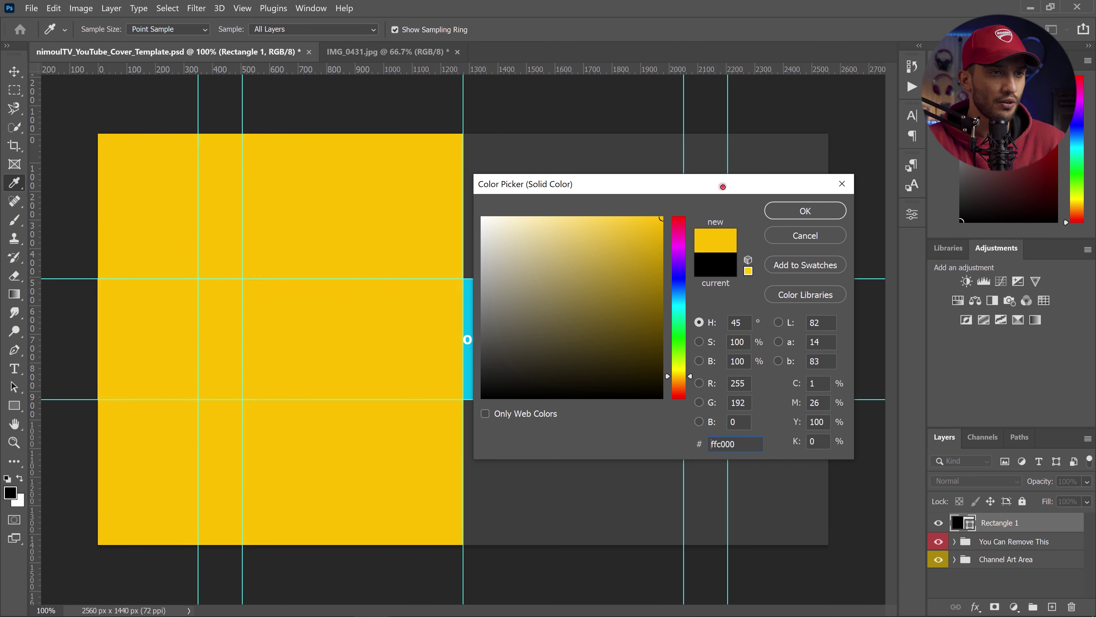
left_click_drag(678, 375, 679, 372)
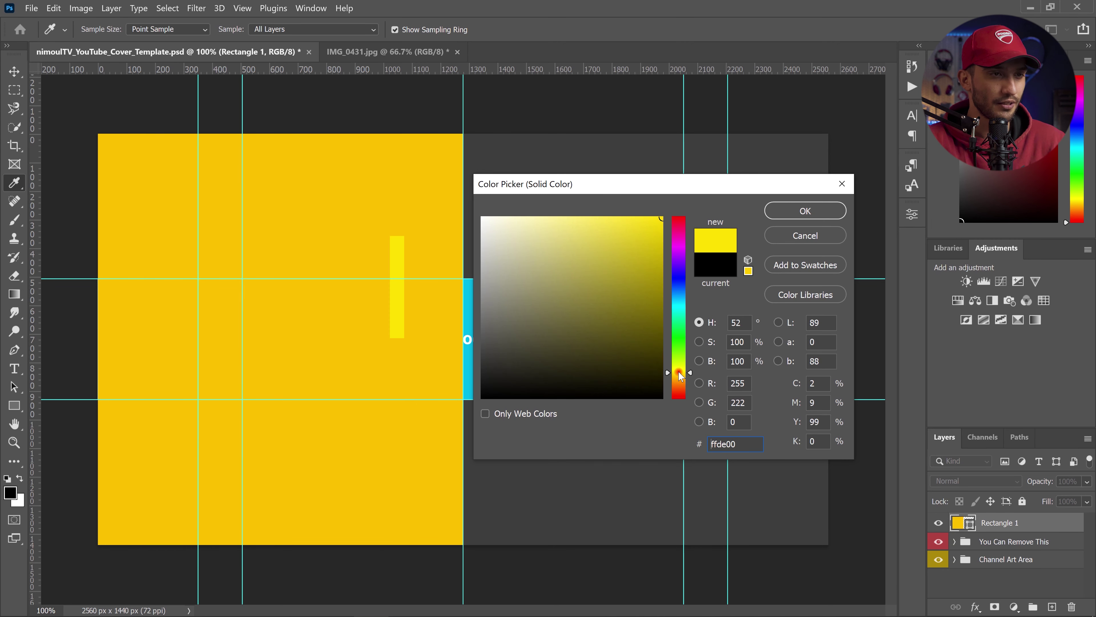
left_click_drag(645, 267, 663, 216)
left_click(680, 376)
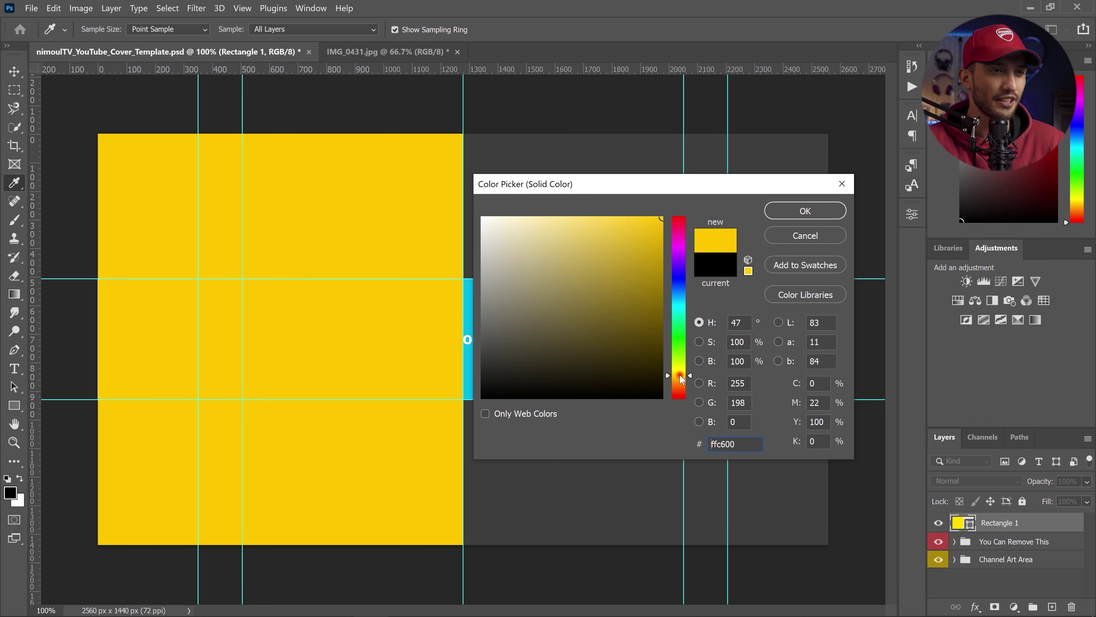
left_click_drag(636, 262, 690, 198)
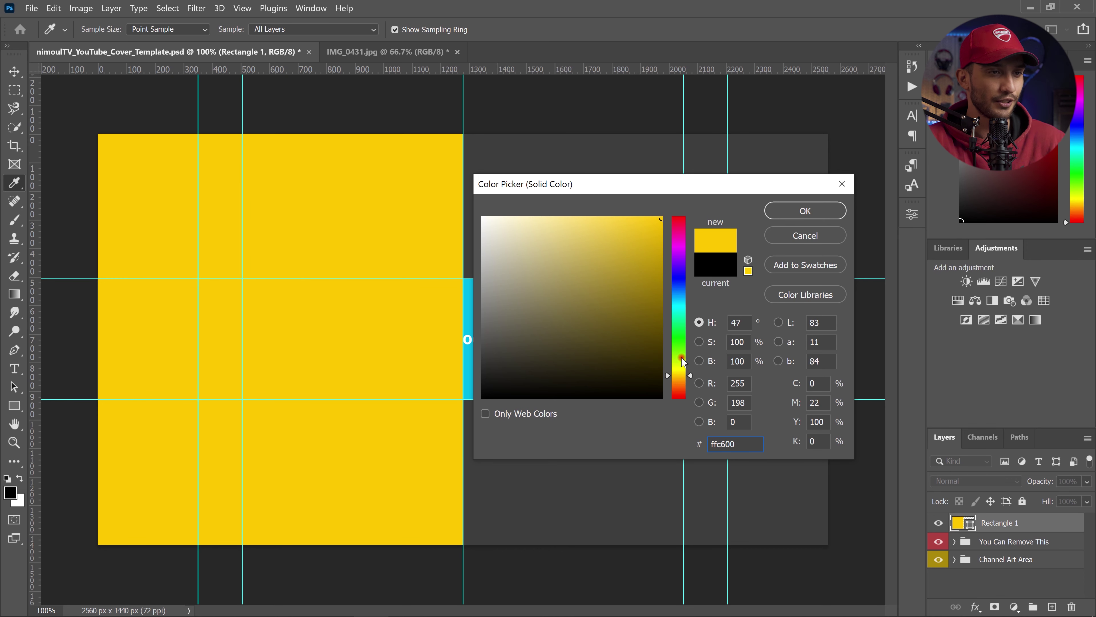
left_click(680, 374)
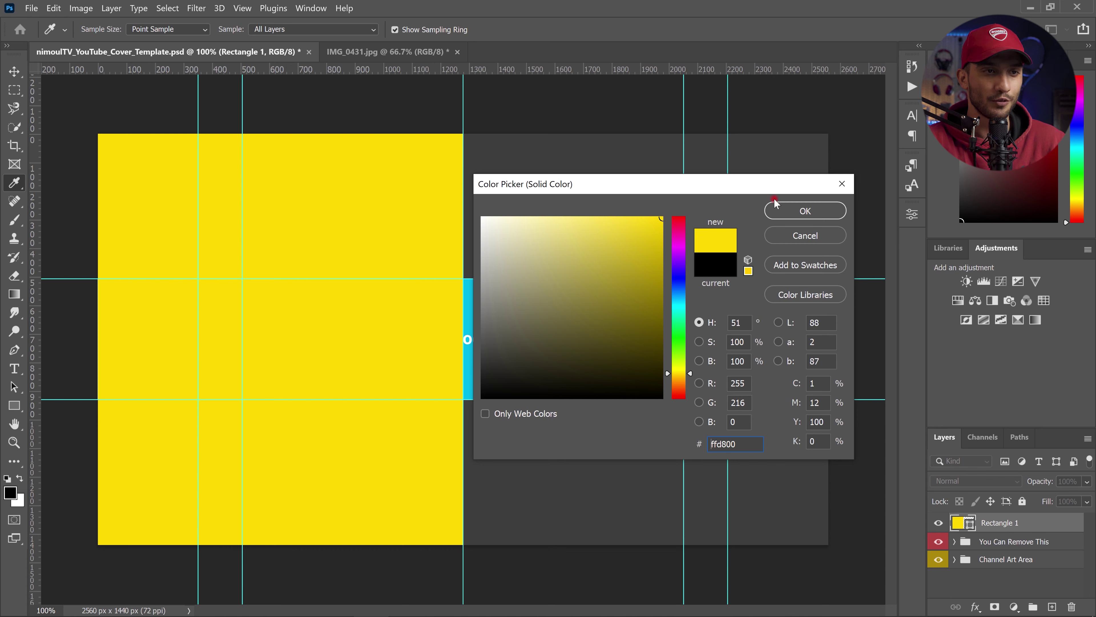
left_click(776, 207)
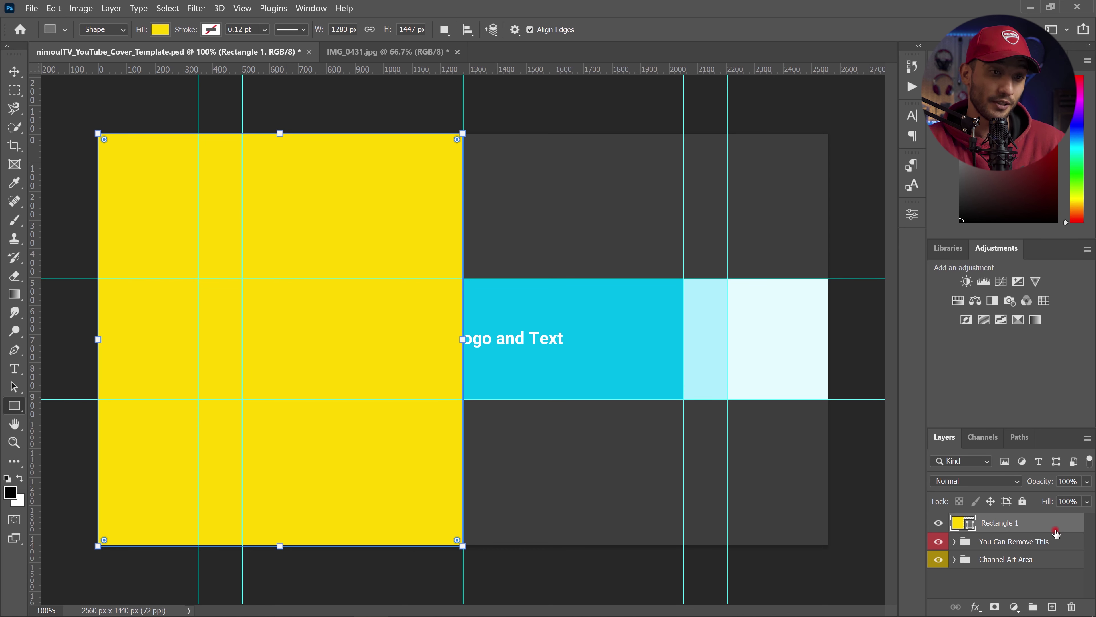
Rename the yellow rectangle's layer as Left Back.
double_click(1001, 523)
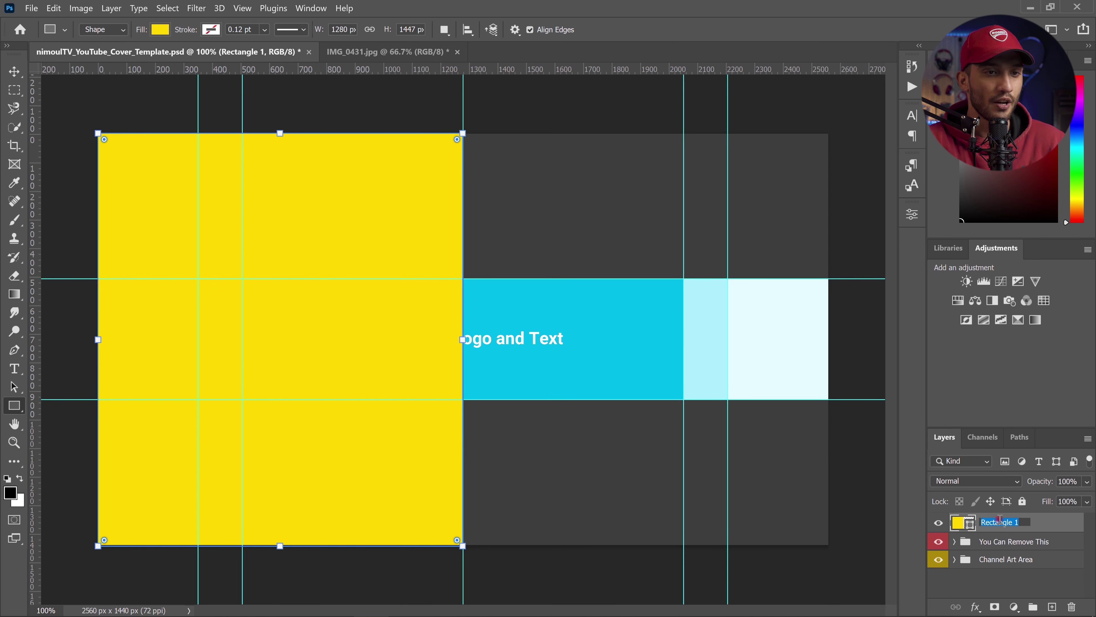
type("Left Back")
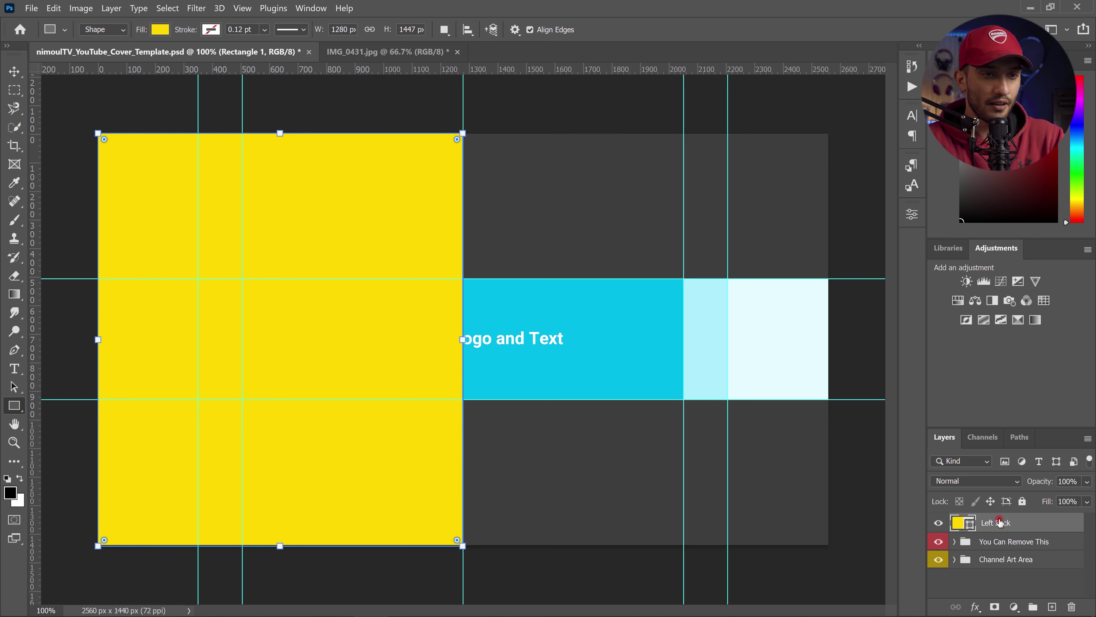
key("Return")
Duplicate the Left Back layer and move the copy to cover the right half of the canvas.
right_click(1000, 522)
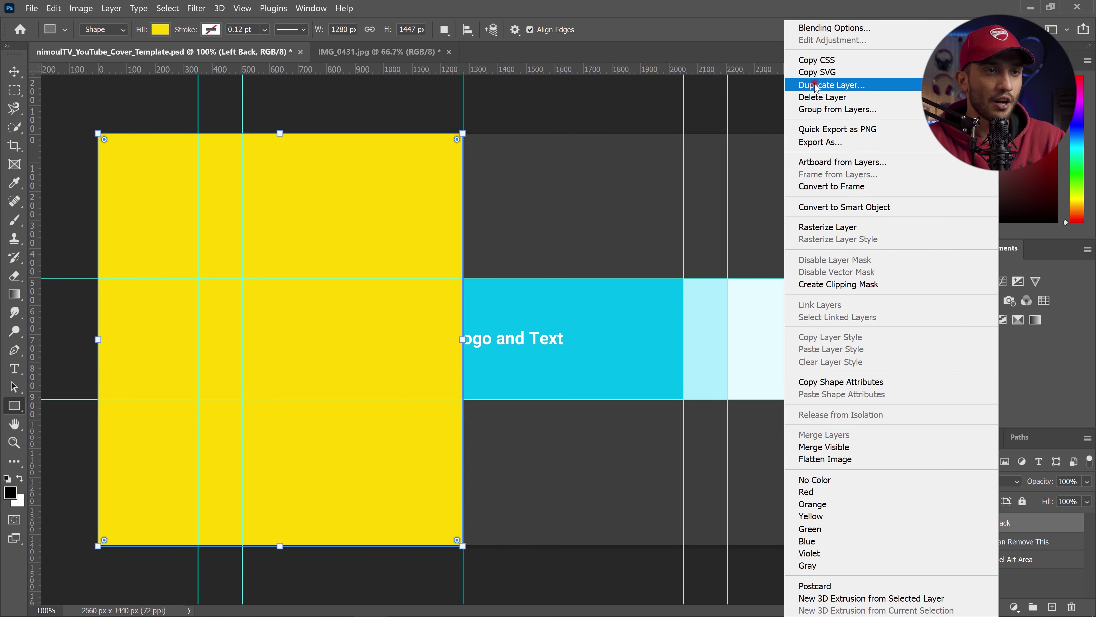
left_click(822, 84)
key("Return")
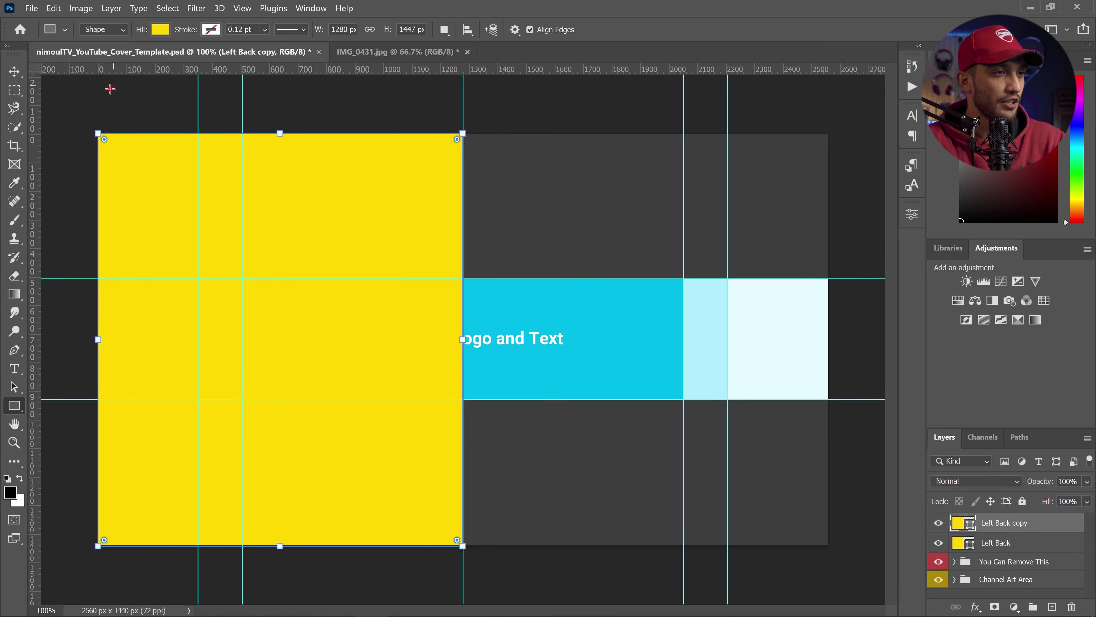
left_click(13, 75)
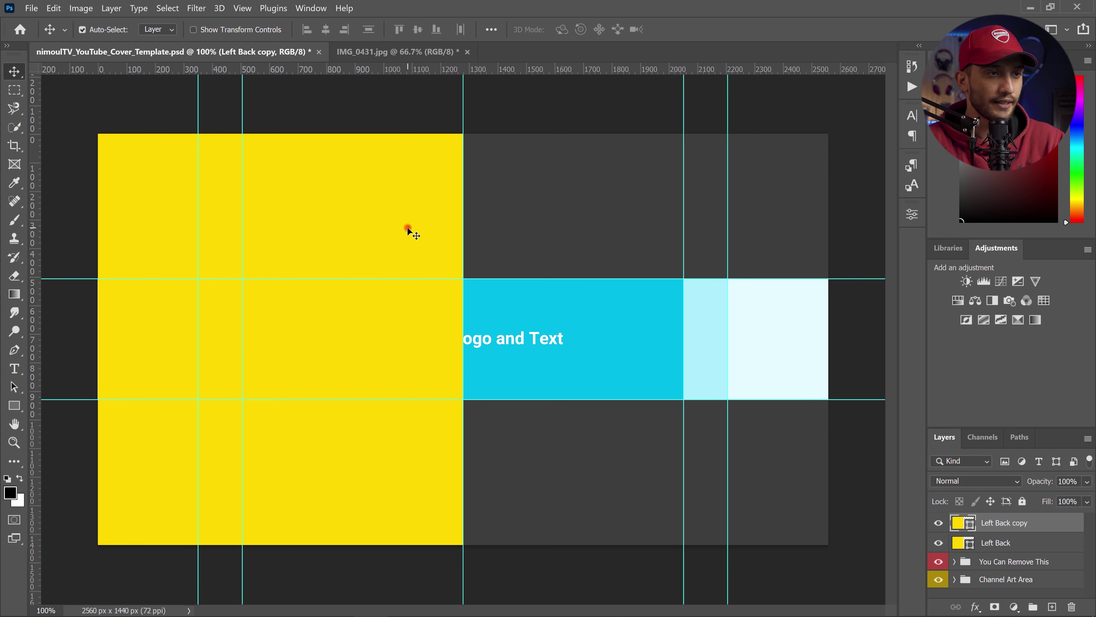
left_click_drag(506, 247, 775, 228)
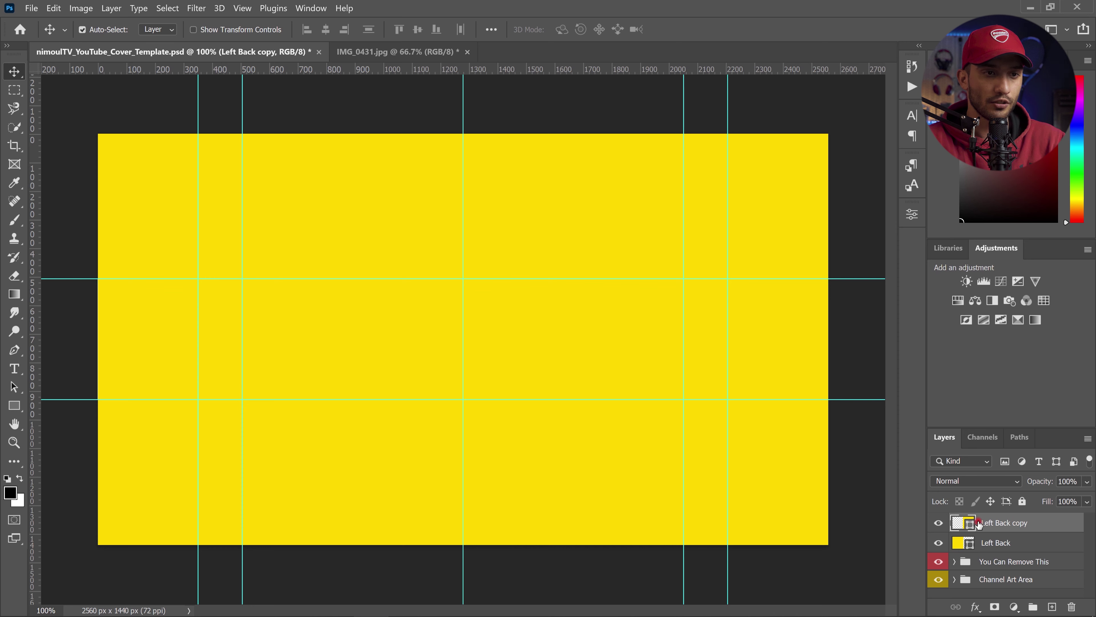
Change the fill of the Left Back copy rectangle to the dark grey 313131.
double_click(962, 522)
left_click(466, 348)
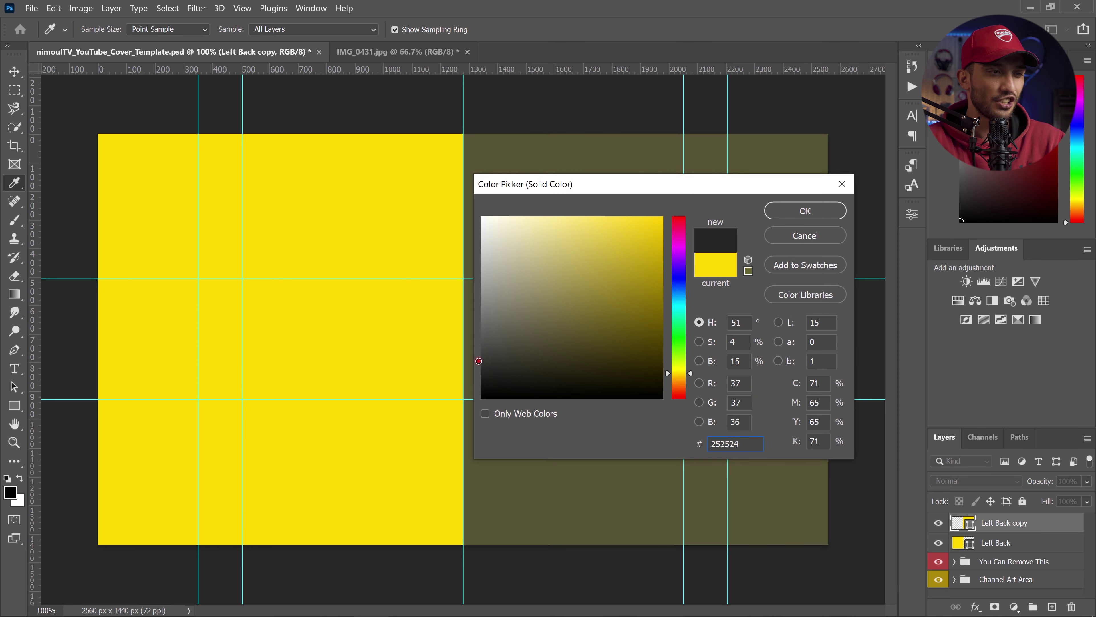
left_click_drag(465, 348, 449, 363)
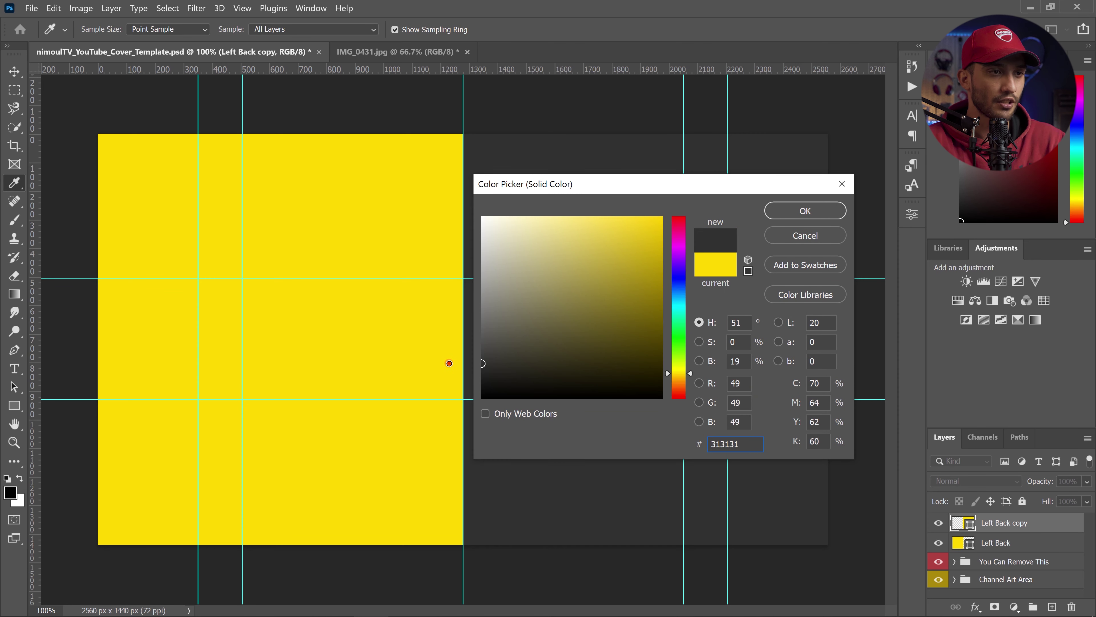
left_click(774, 212)
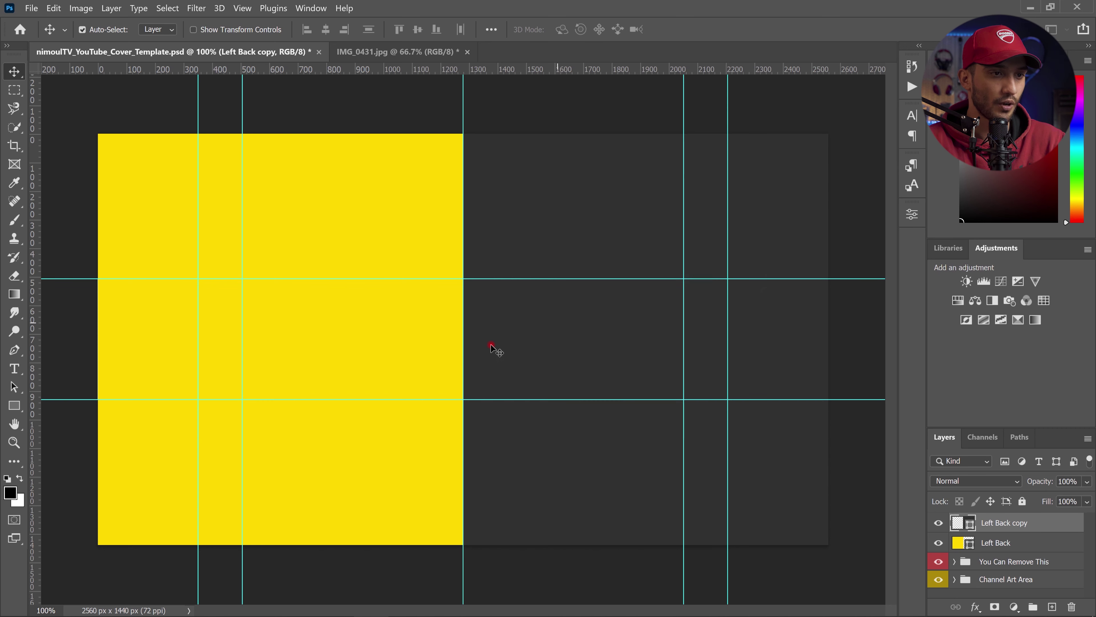
Switch to the IMG_0431.jpg document and convert it to Grayscale mode, discarding the colour information.
left_click(380, 51)
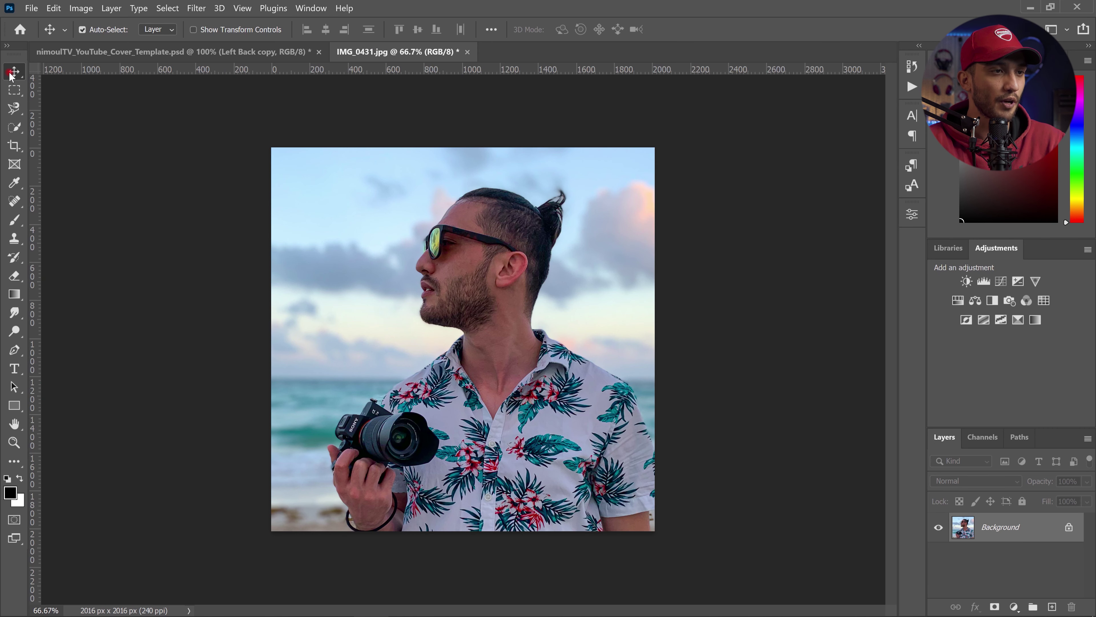
left_click(81, 8)
mouse_move(95, 21)
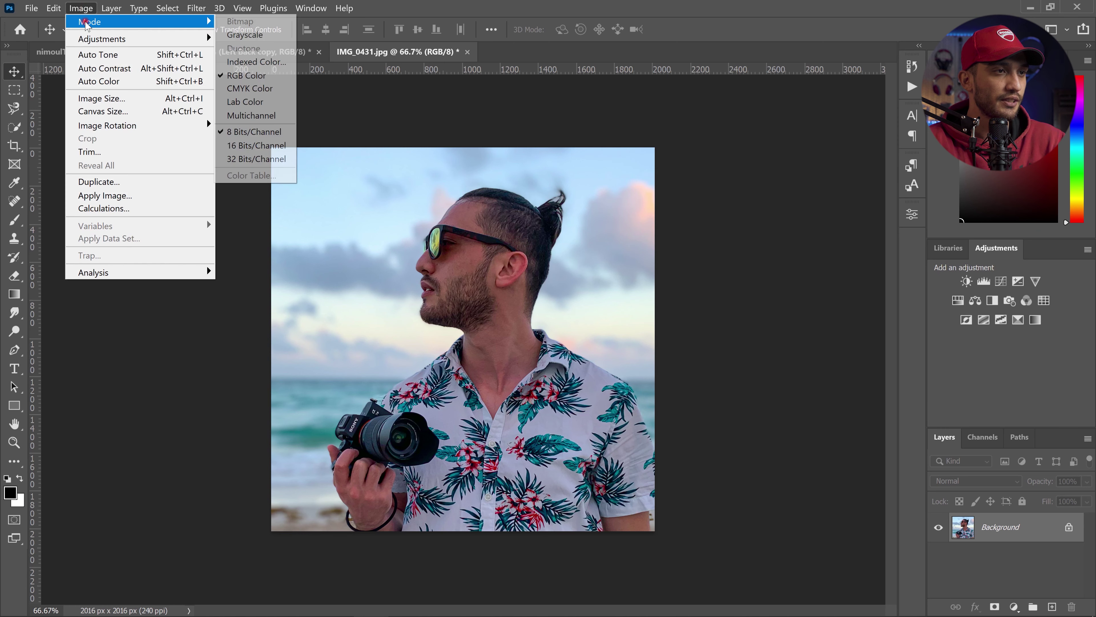
left_click(262, 37)
left_click(500, 250)
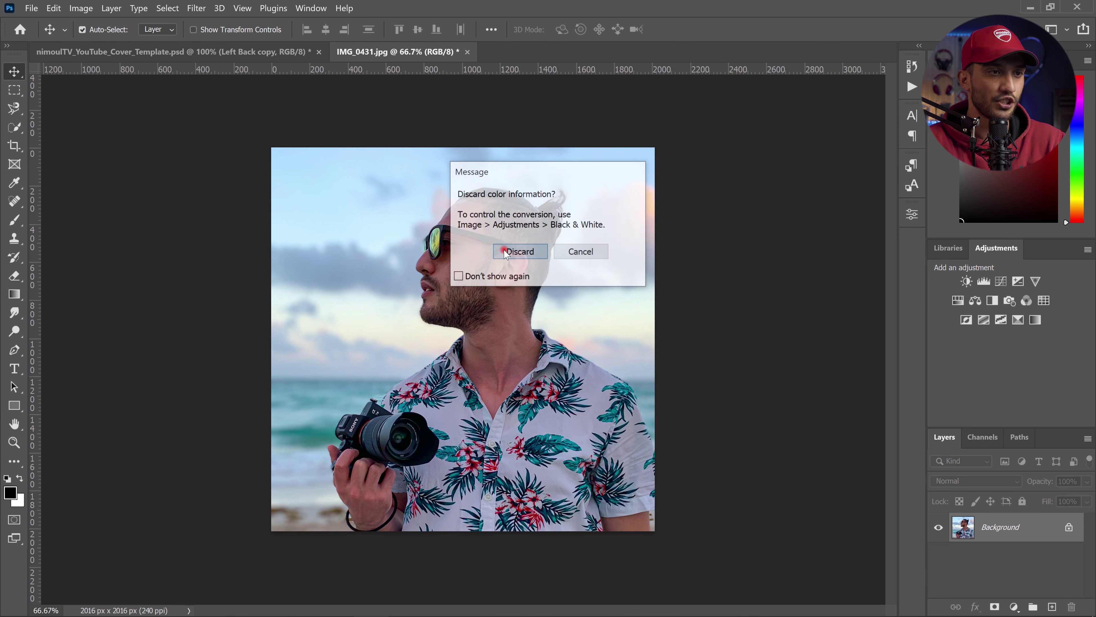
Select a circle spanning nearly the whole photo with the Elliptical Marquee Tool and move it into the cover template document.
right_click(15, 90)
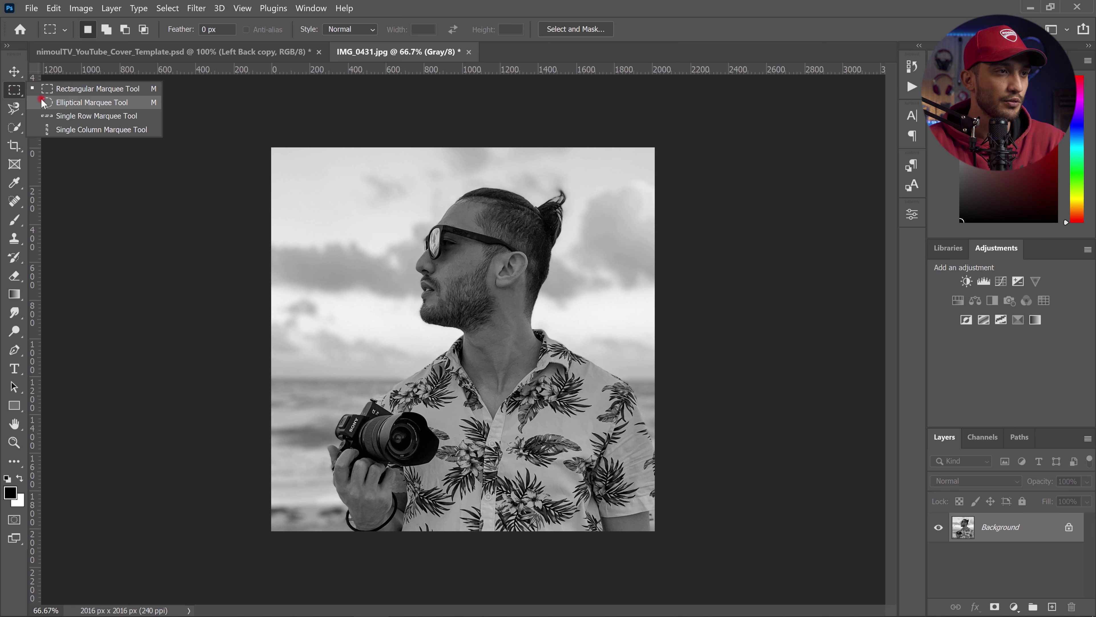
left_click(74, 102)
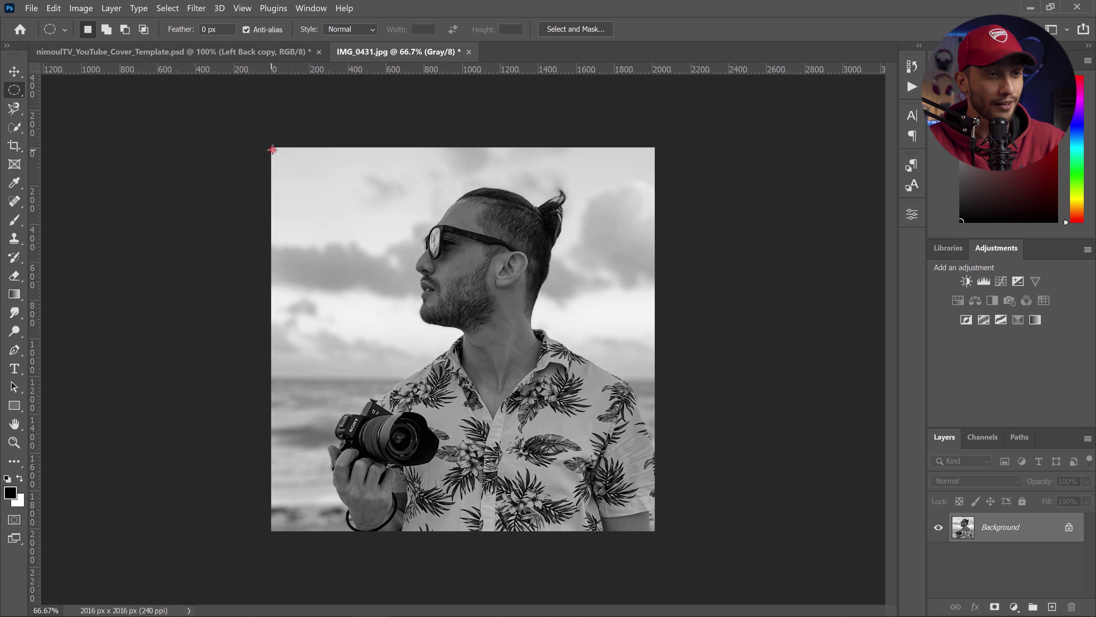
left_click_drag(273, 149, 653, 546)
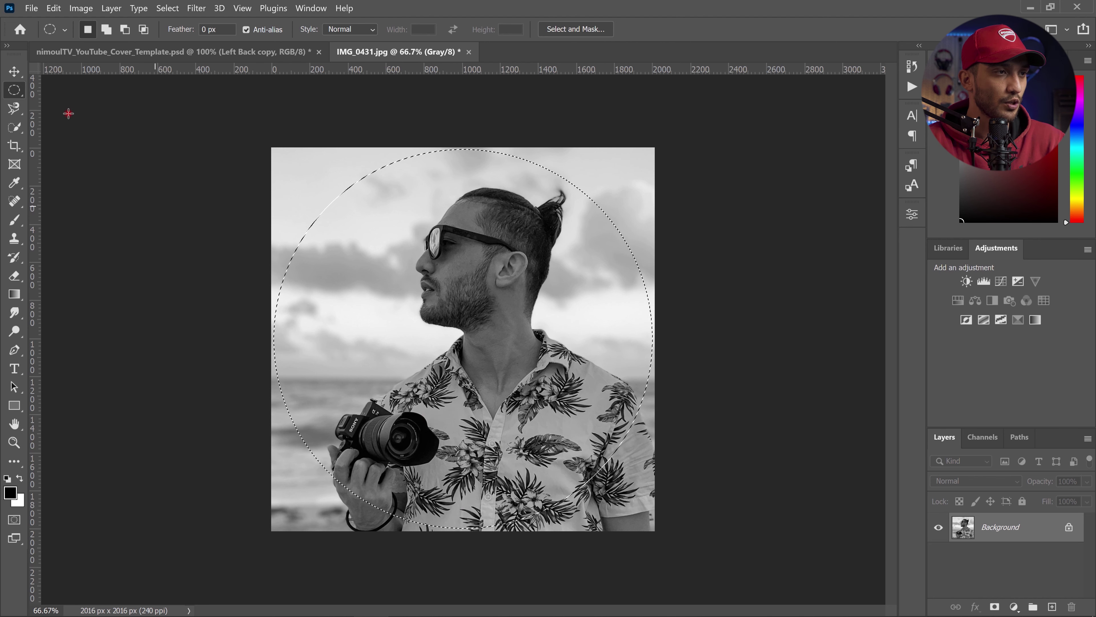
left_click(12, 74)
left_click_drag(393, 210, 465, 279)
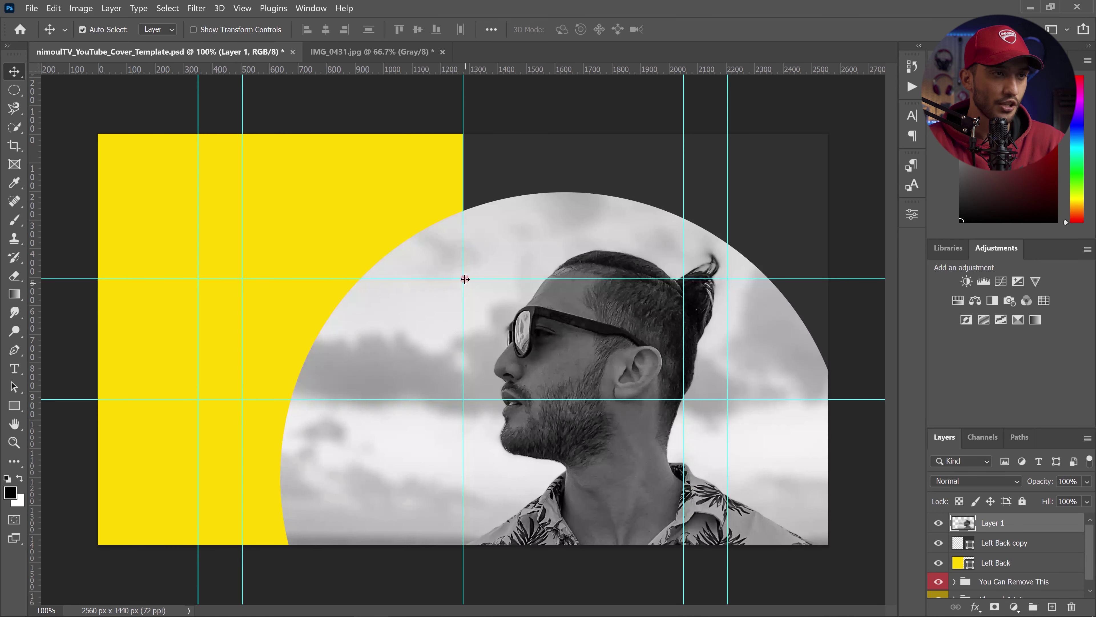
Show transform controls, scale the circular photo to 16.35%, and centre it on the canvas within the safe area.
left_click(193, 30)
left_click_drag(284, 189, 534, 447)
left_click_drag(632, 501, 374, 254)
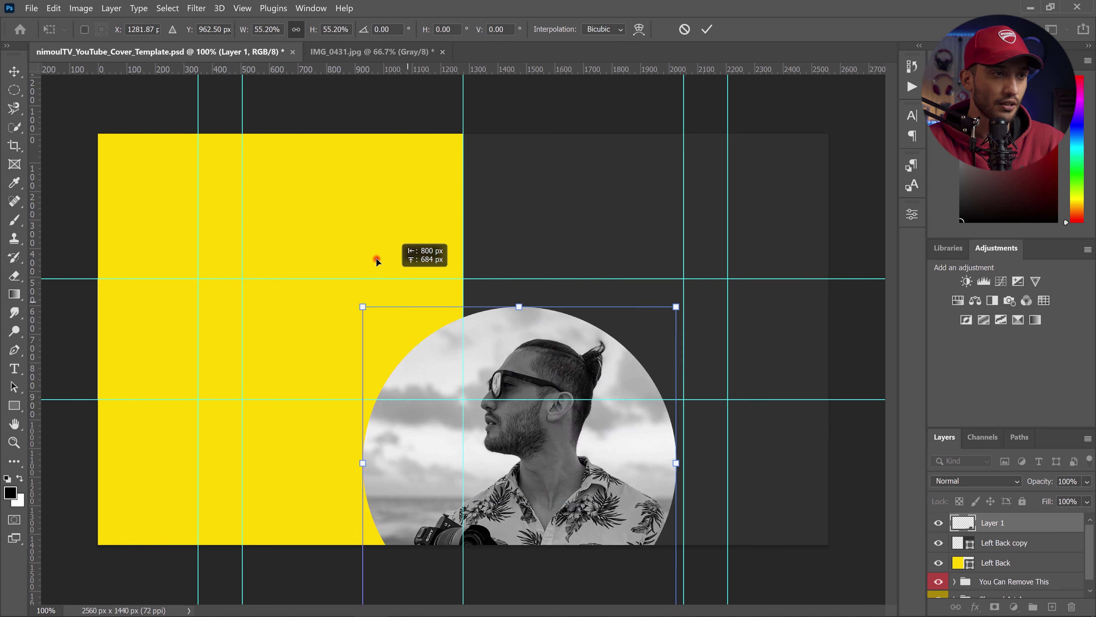
left_click_drag(281, 206, 438, 362)
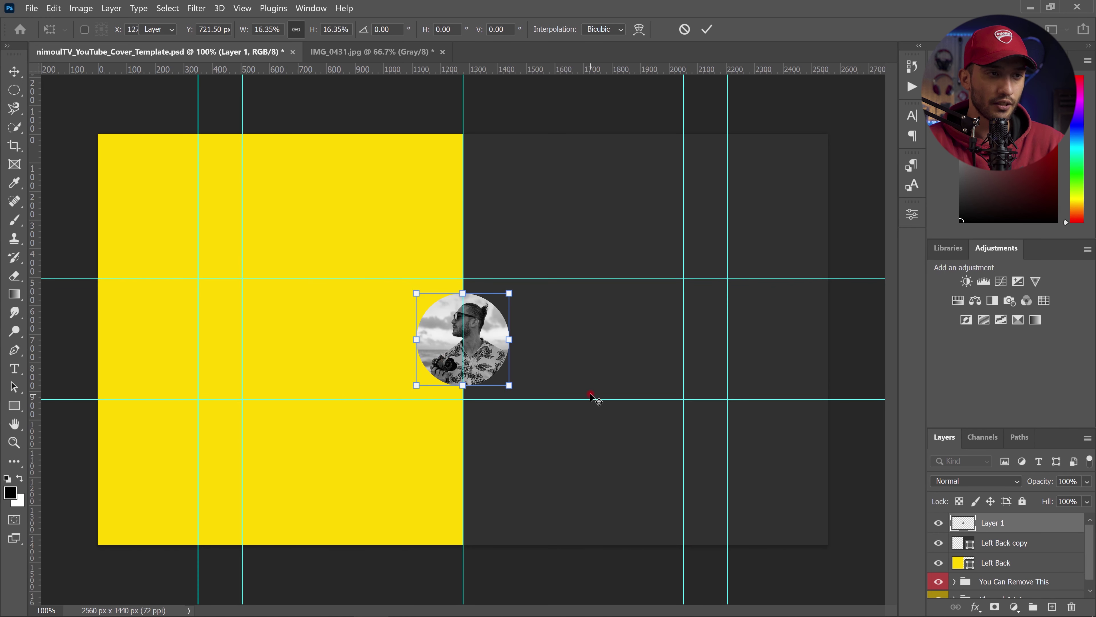
key("Return")
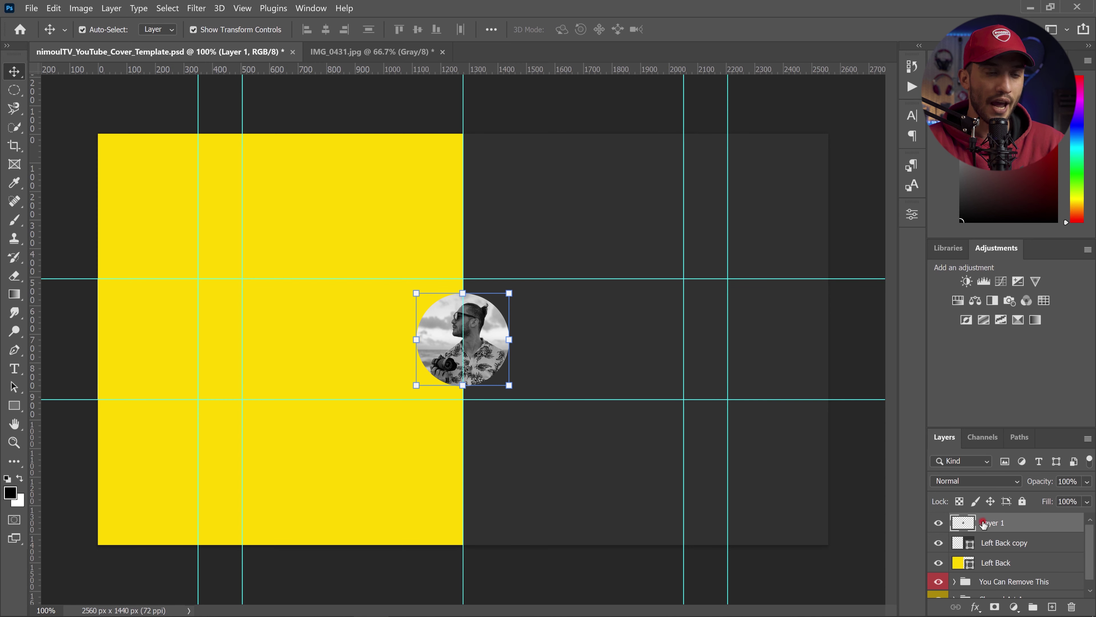
Rename the circular photo's layer as Picture and add a 21 px outside stroke in yellow ffd800 sampled from the background.
double_click(993, 523)
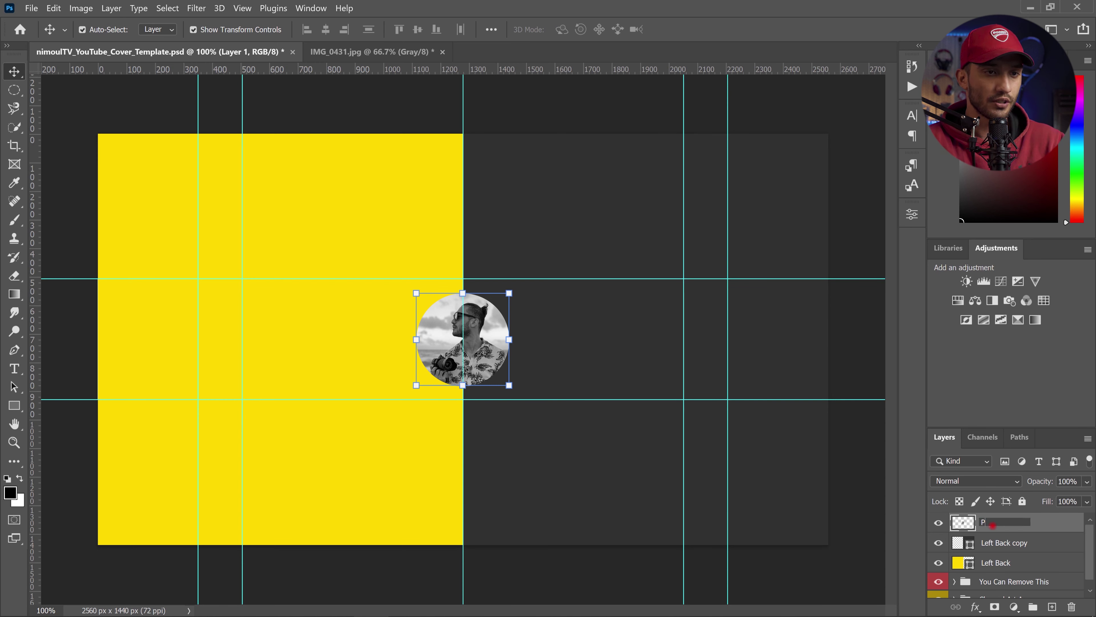
key("Return")
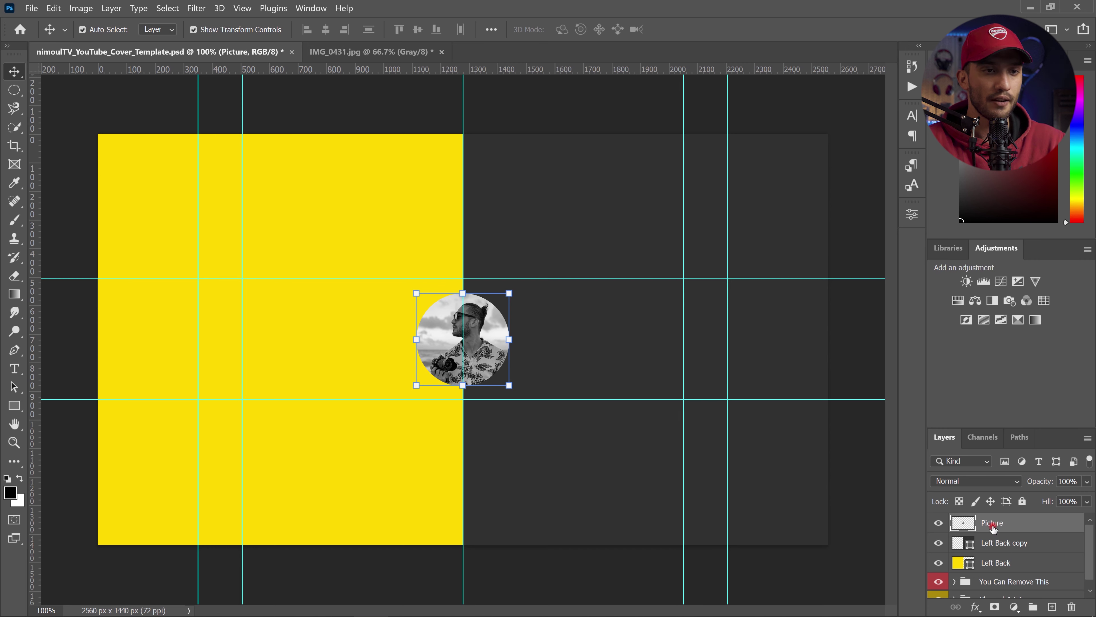
double_click(1027, 523)
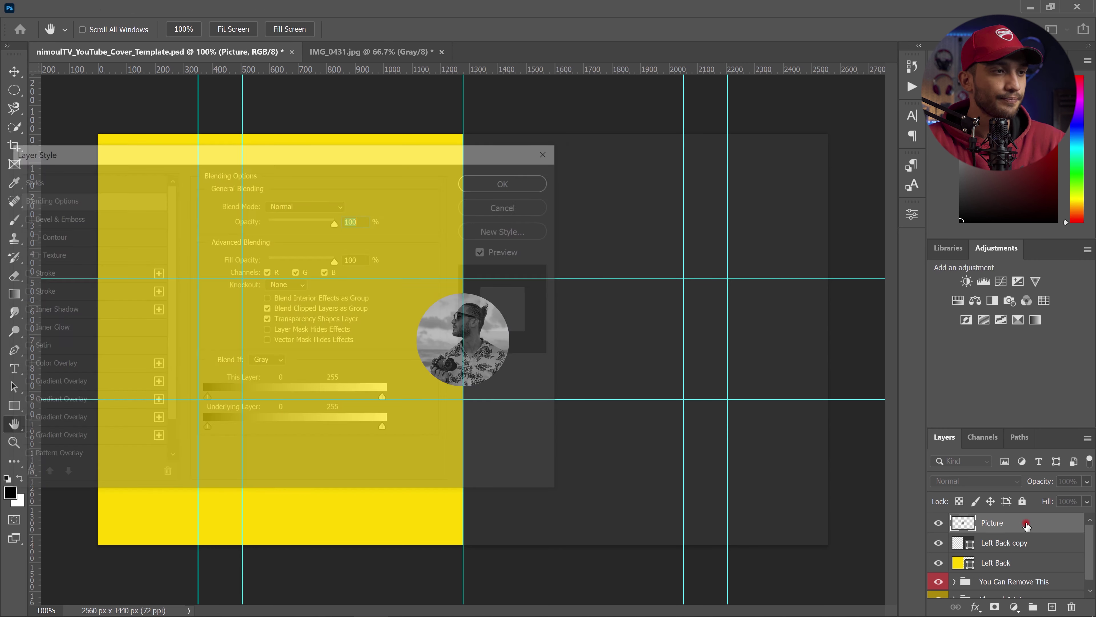
left_click_drag(308, 156, 833, 166)
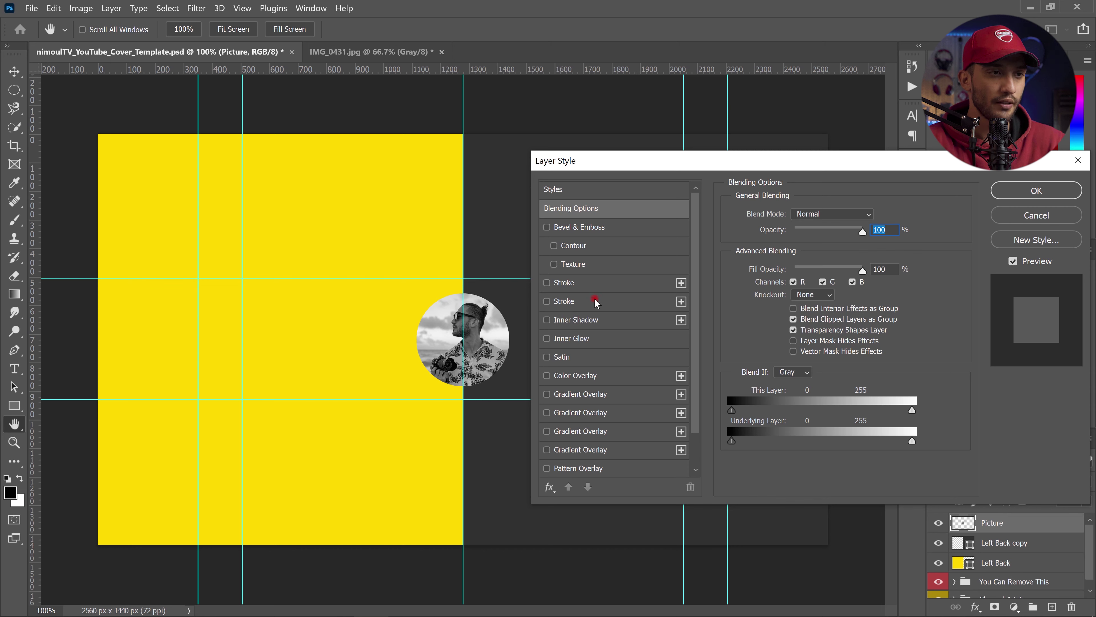
left_click(603, 285)
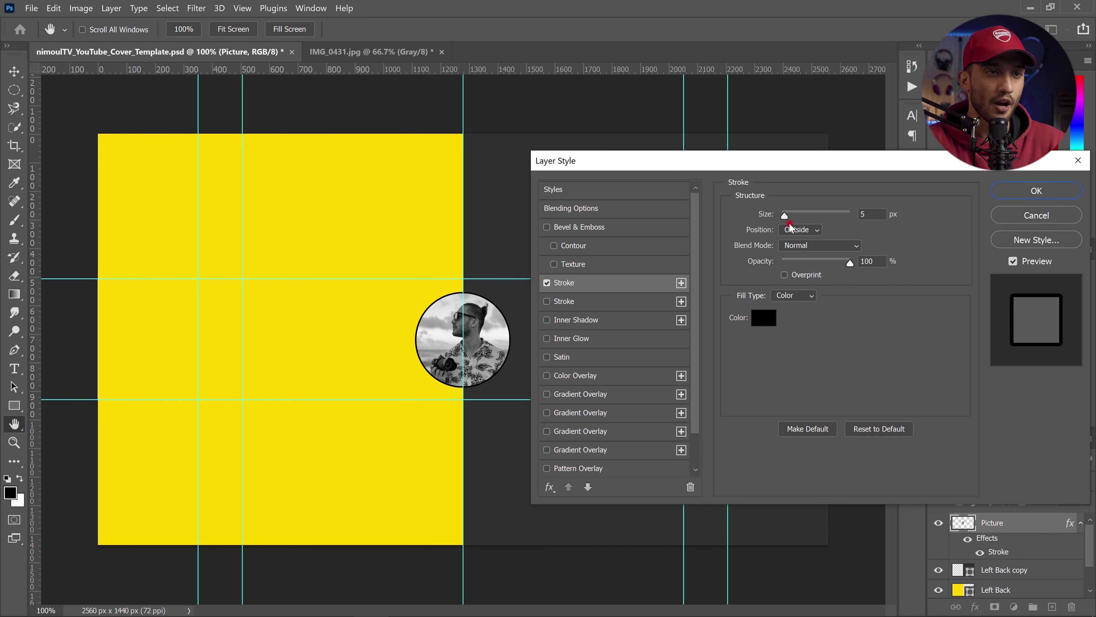
left_click_drag(787, 215, 792, 216)
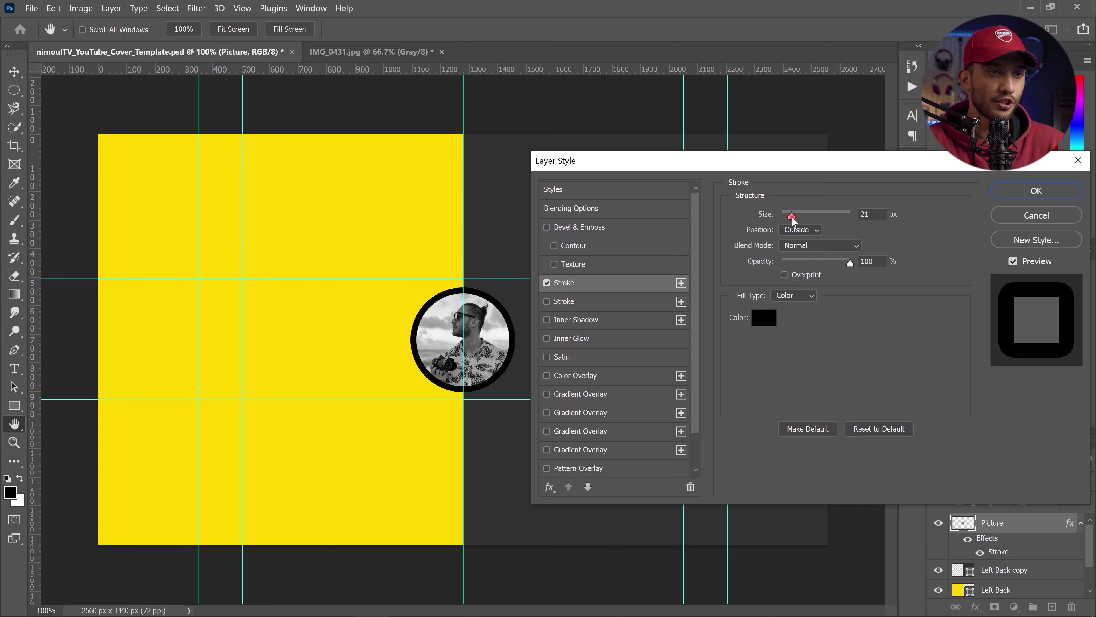
left_click(764, 317)
left_click(452, 157)
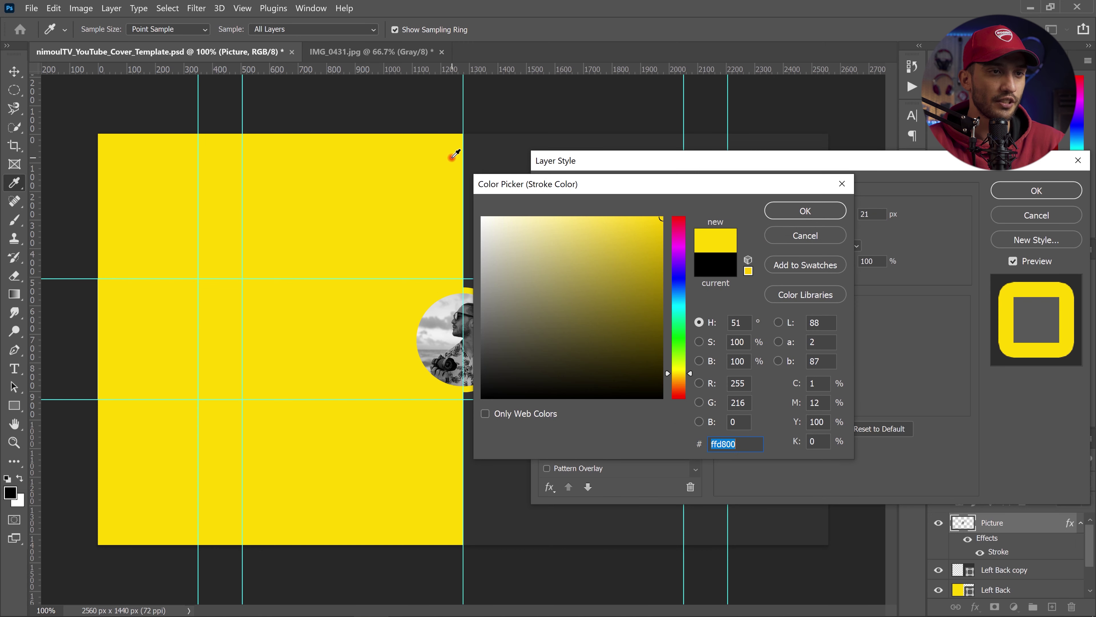
left_click(783, 212)
left_click(1037, 190)
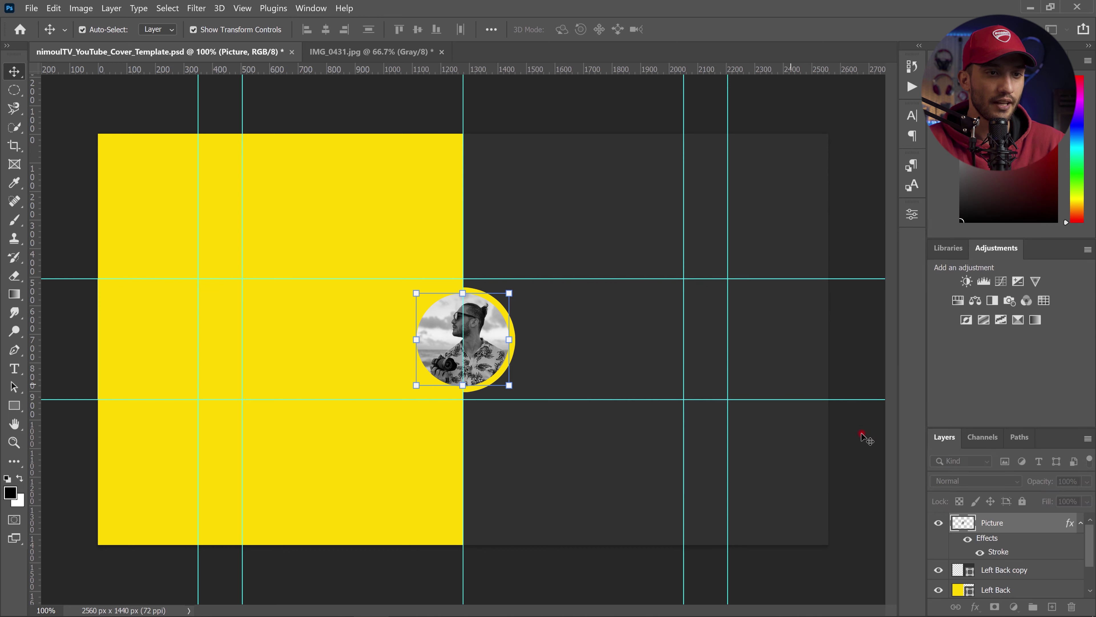
Duplicate the Picture layer as Picture copy and set the copy's stroke colour to the dark grey 313131 sampled from the background.
right_click(1020, 523)
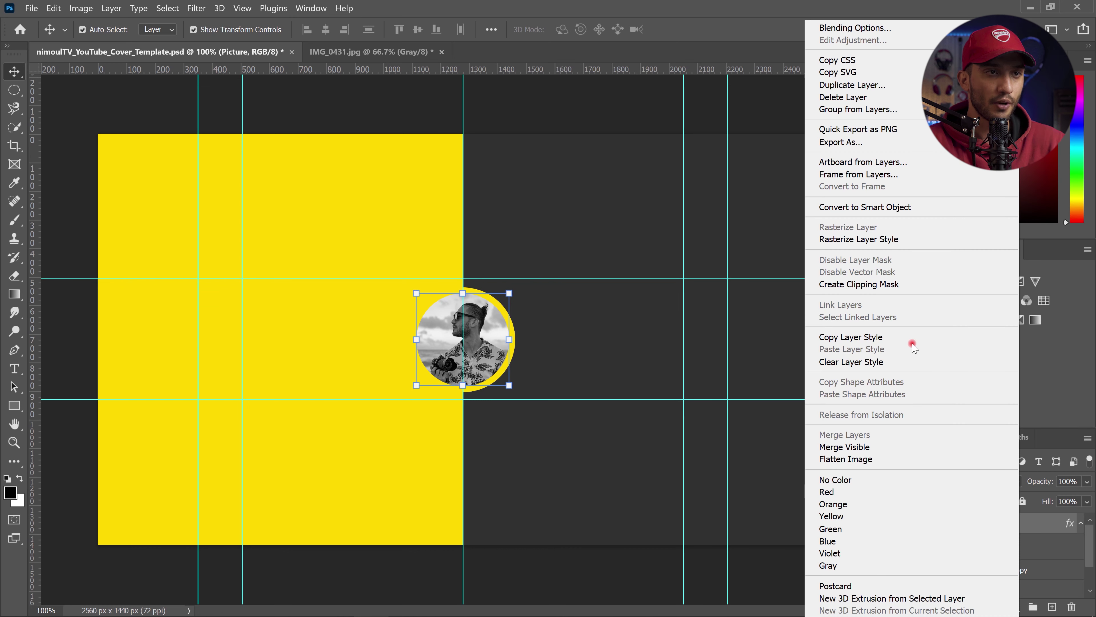
left_click(881, 85)
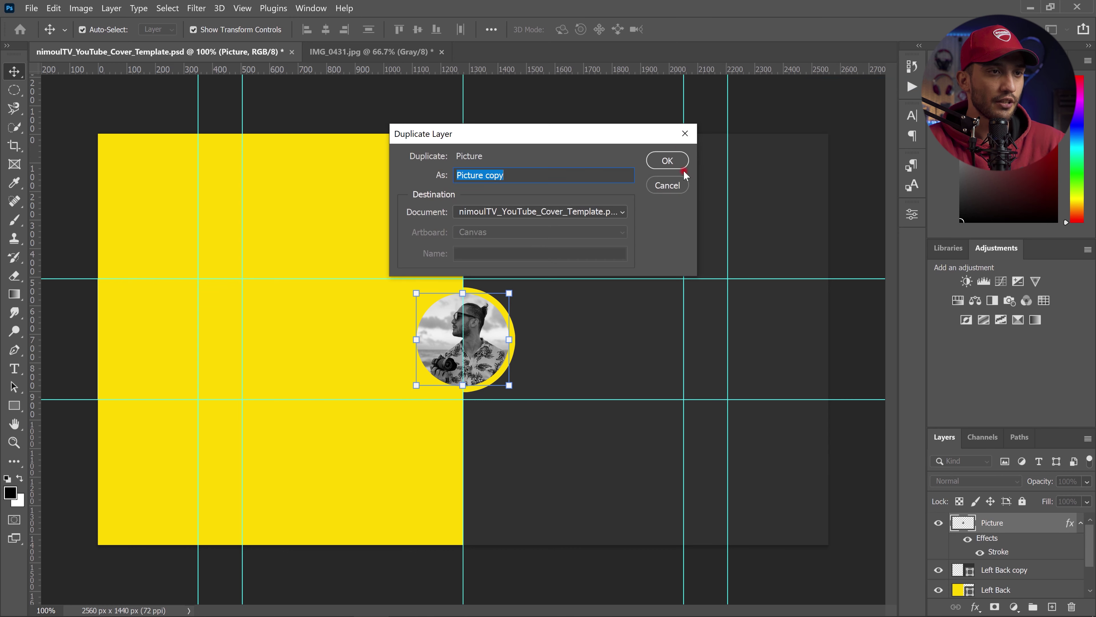
left_click(667, 161)
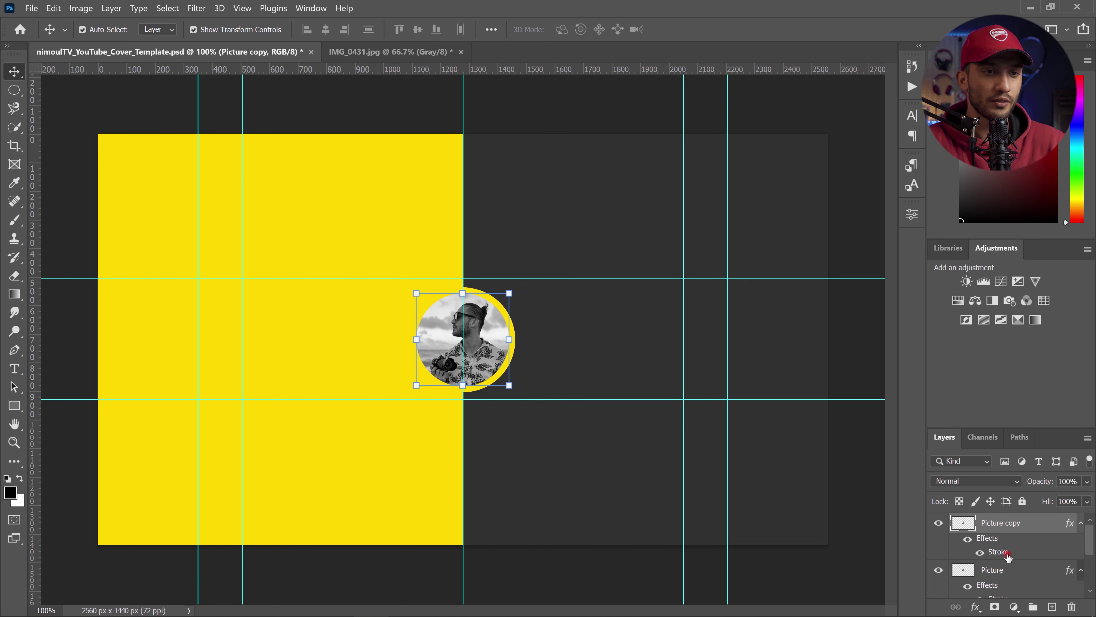
double_click(1007, 554)
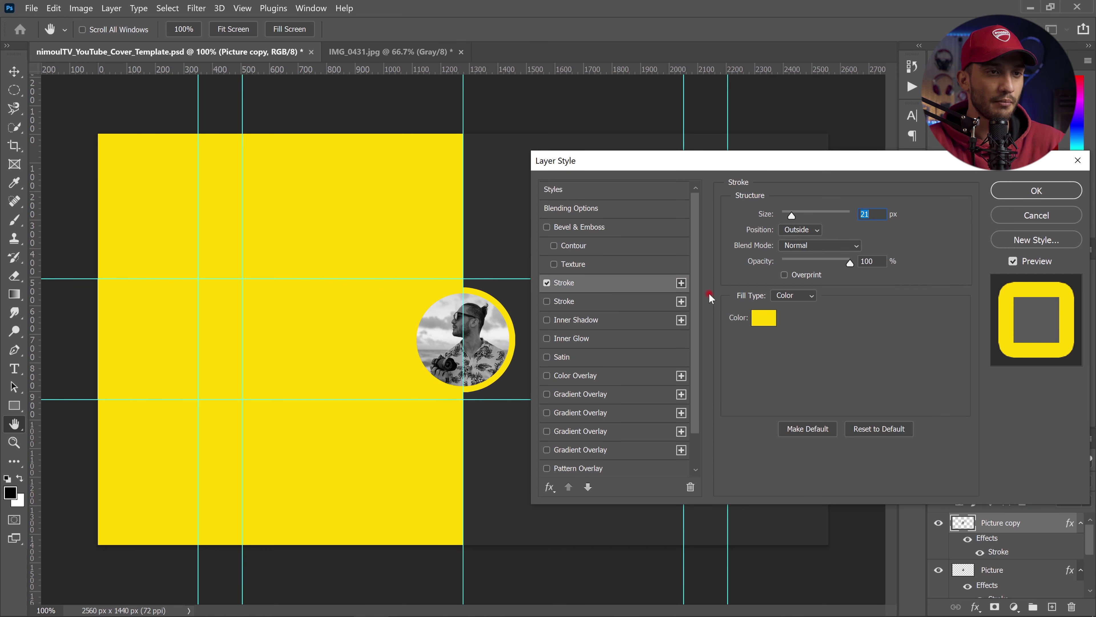
left_click(762, 318)
left_click(495, 154)
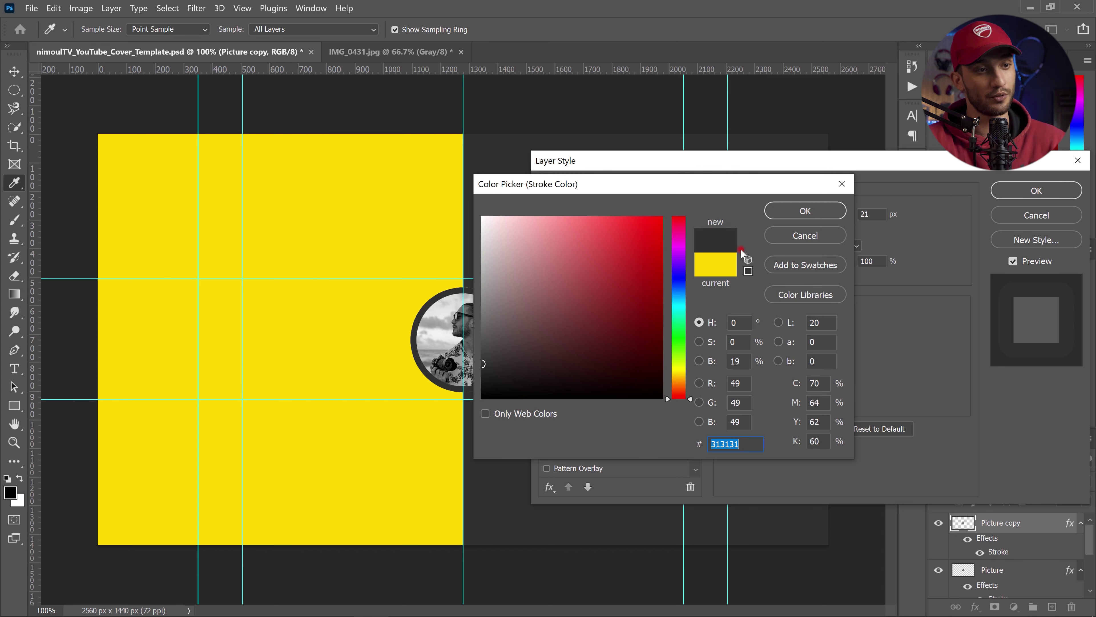
left_click(777, 216)
left_click(1036, 190)
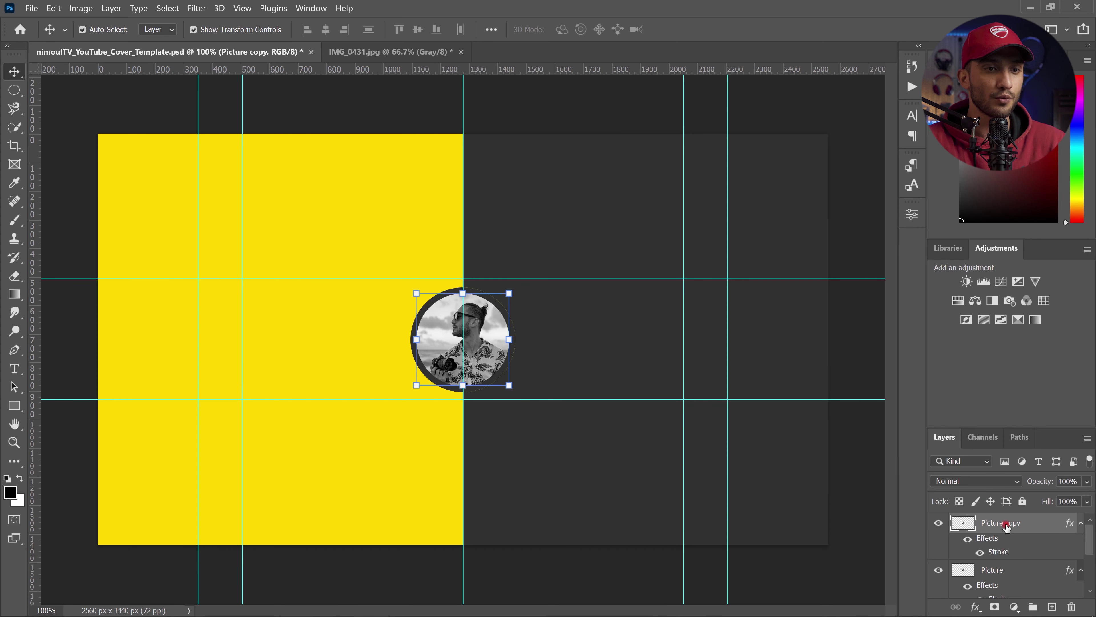
Convert the Picture copy layer to a Smart Object and rasterize it so its stroke becomes part of the pixels.
right_click(1036, 524)
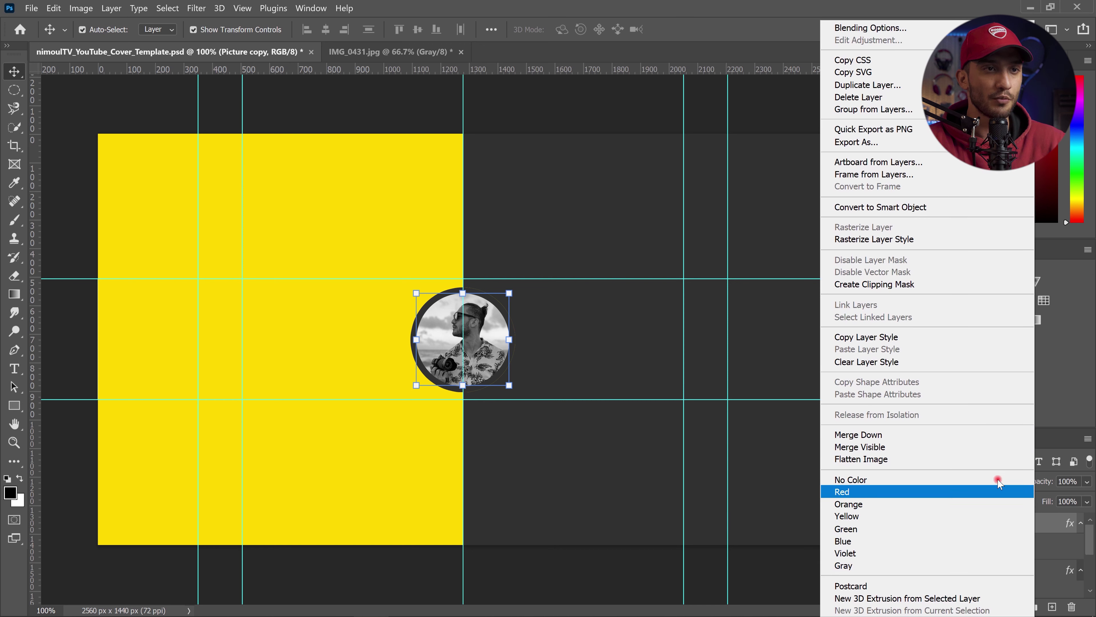
left_click(952, 206)
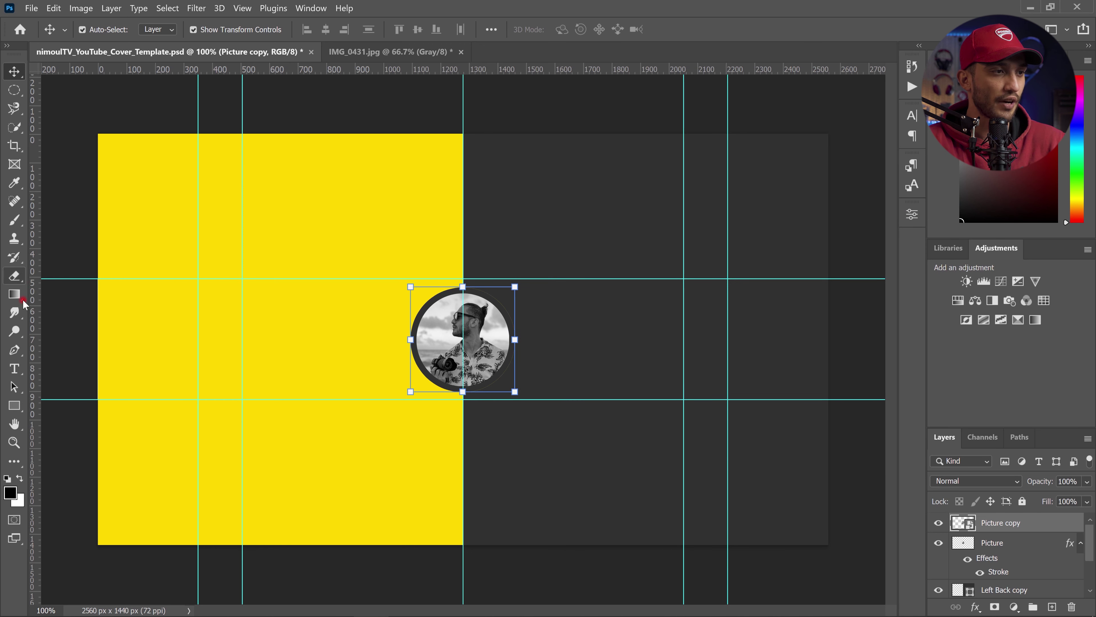
left_click(14, 276)
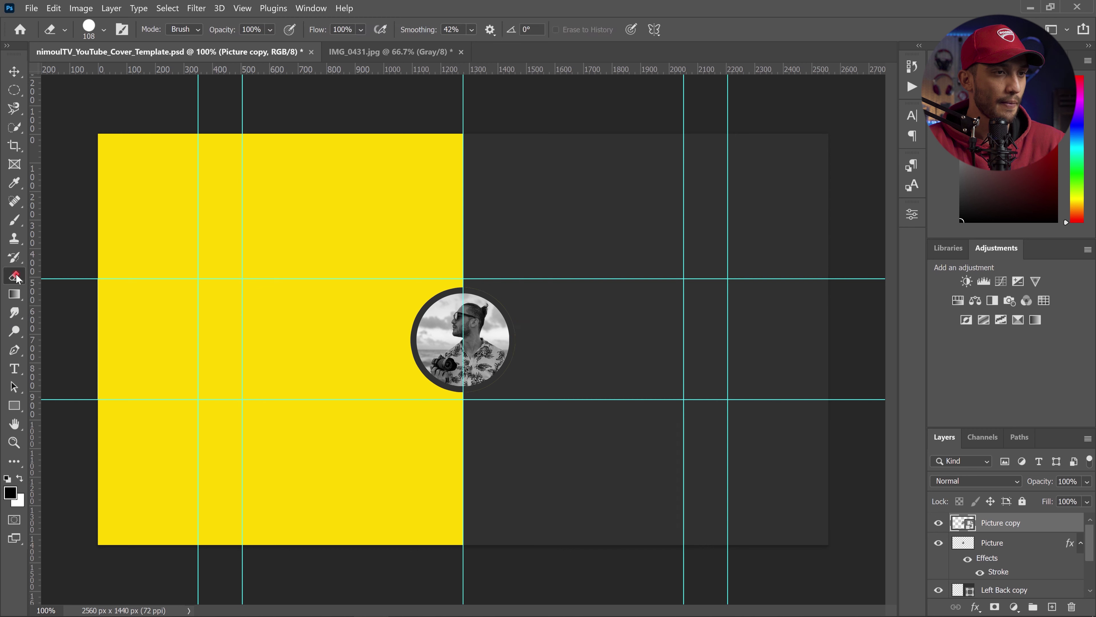
left_click(441, 324)
left_click(563, 241)
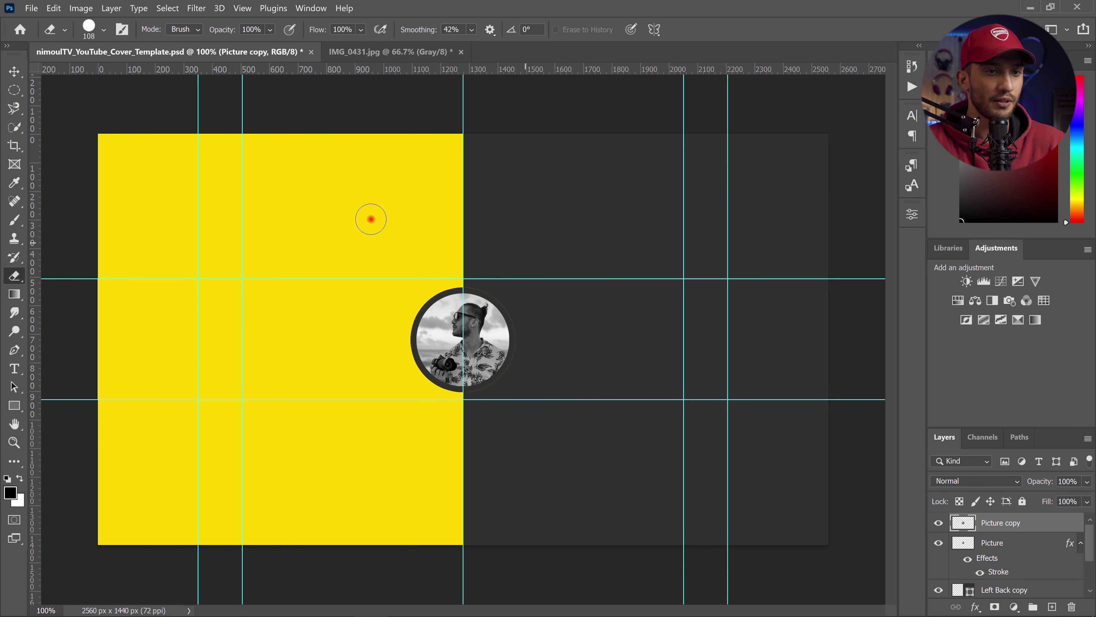
Select the area right of the centre guide around the portrait with the Rectangular Marquee, delete it from Picture copy, and deselect.
left_click(14, 91)
left_click(65, 88)
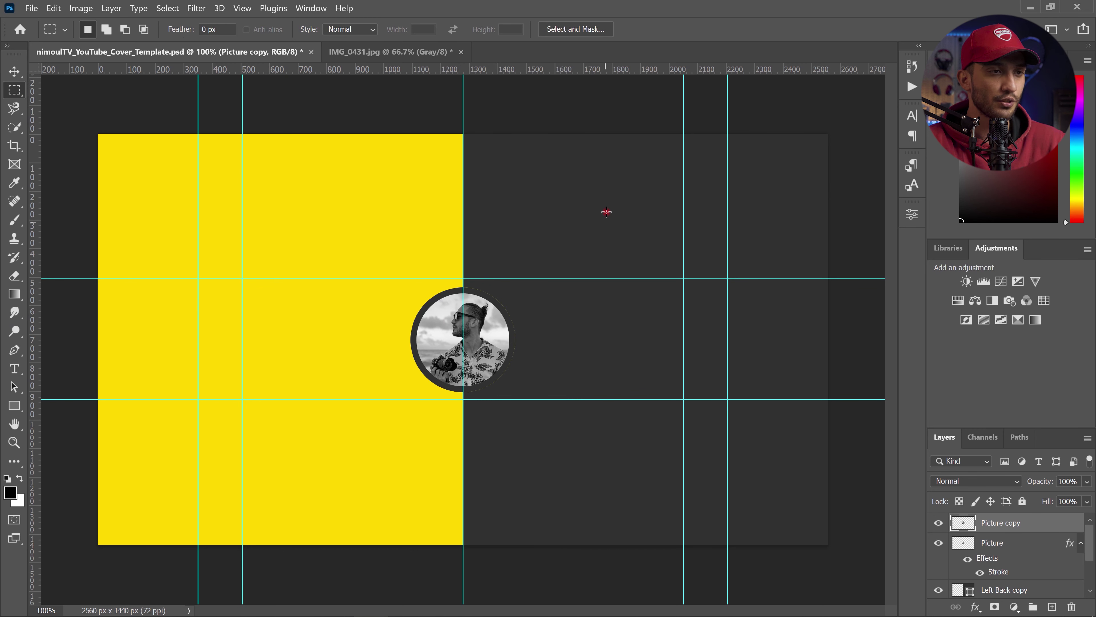
left_click_drag(607, 211, 460, 439)
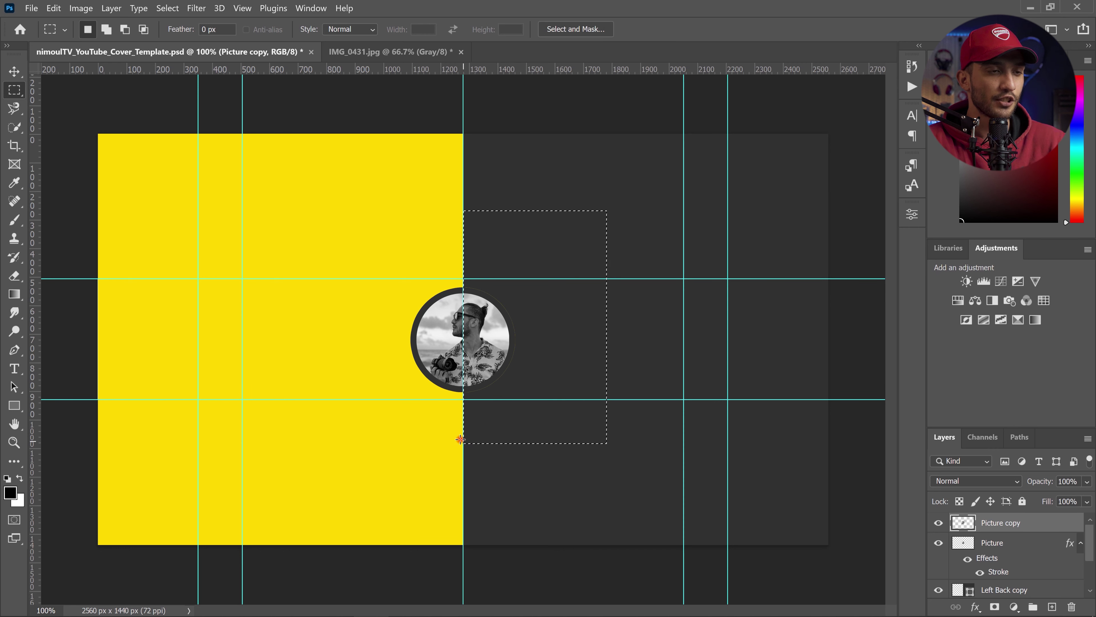
key("Delete")
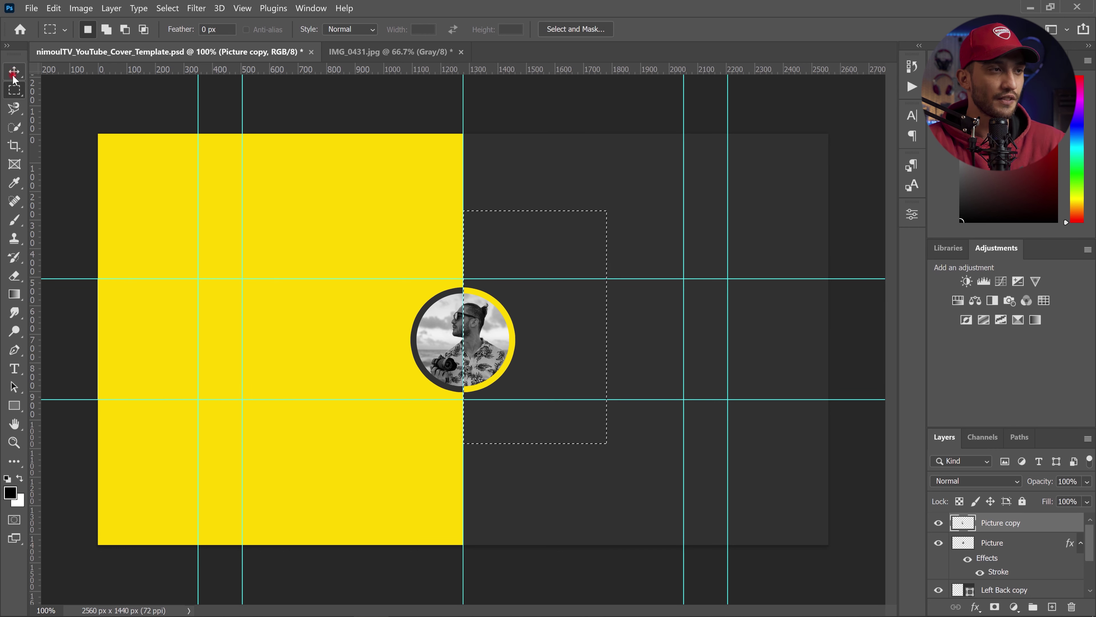
left_click(112, 147)
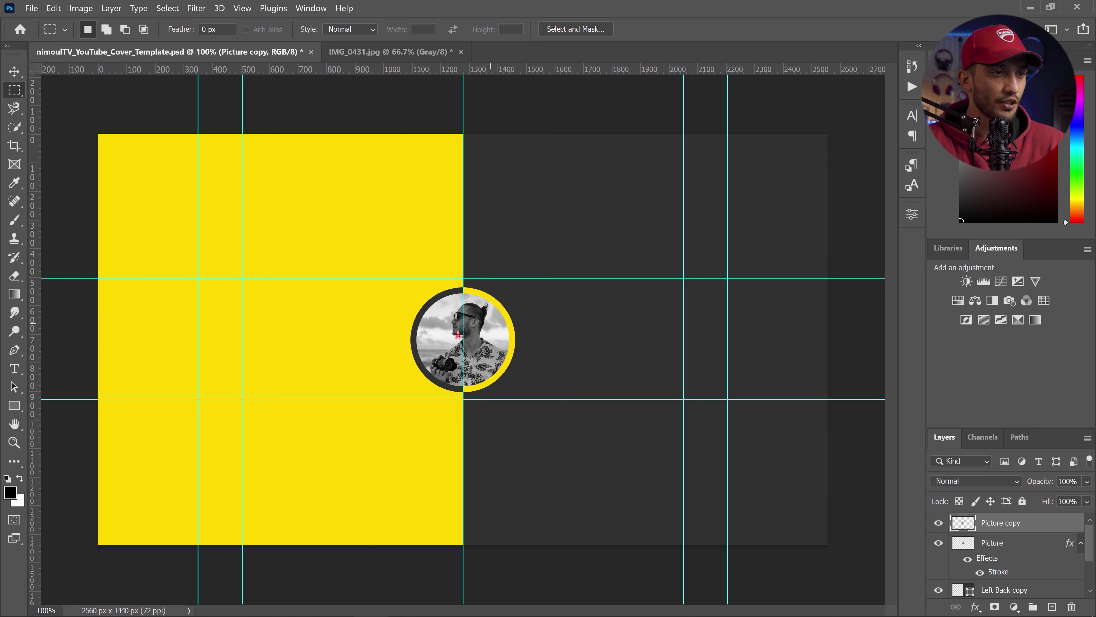
Create a text box on the yellow half beside the portrait containing the title NIMOULTV.
left_click(21, 367)
left_click_drag(249, 311, 397, 373)
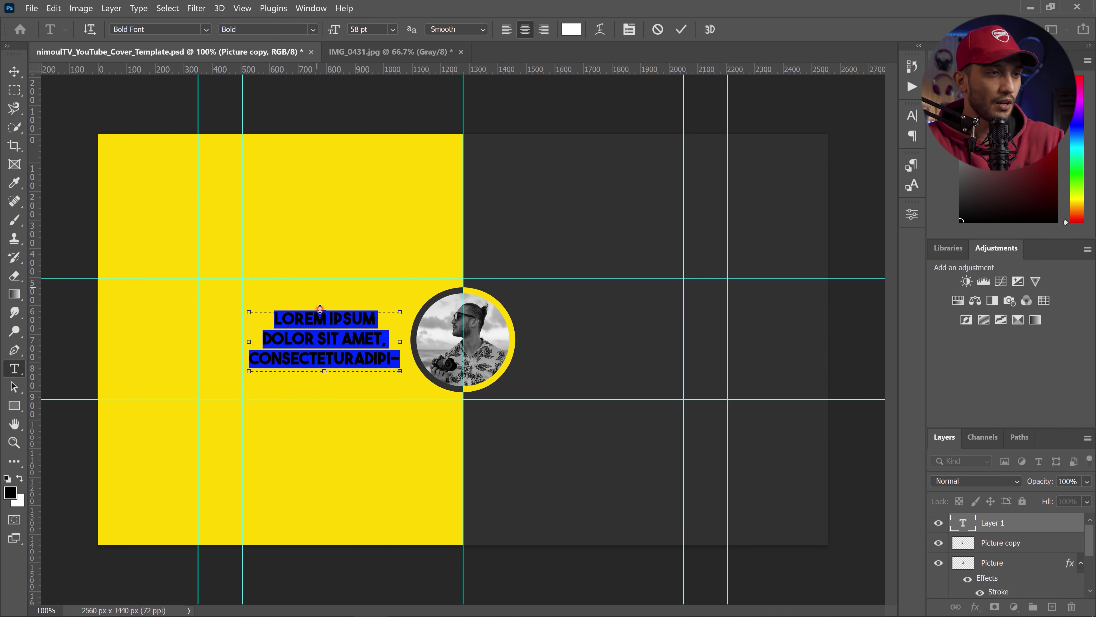
type("NI")
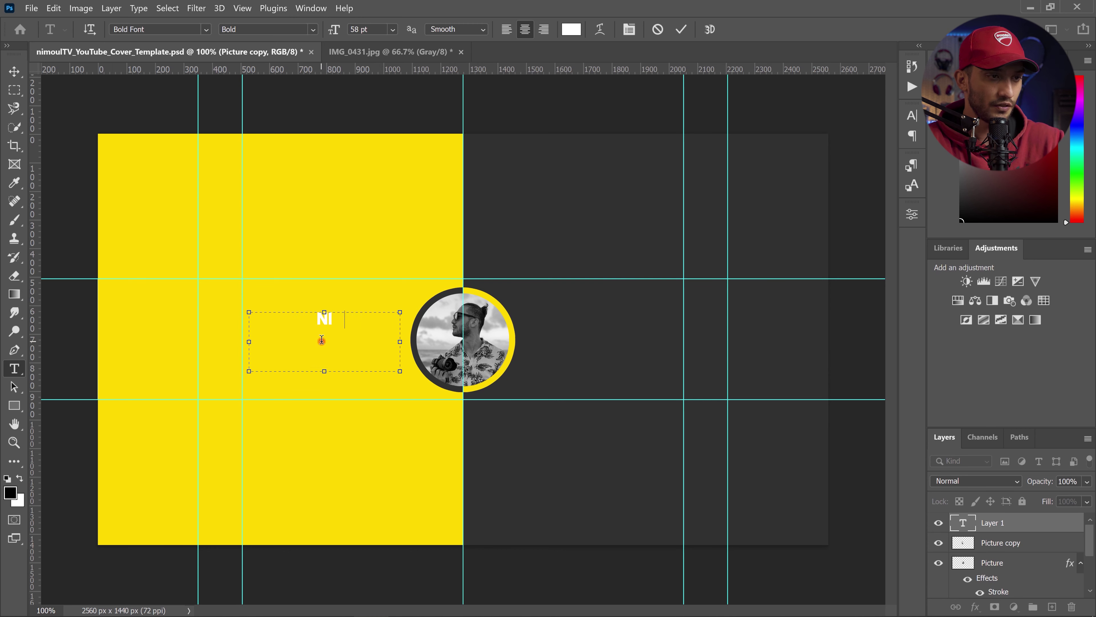
type("MOULTV")
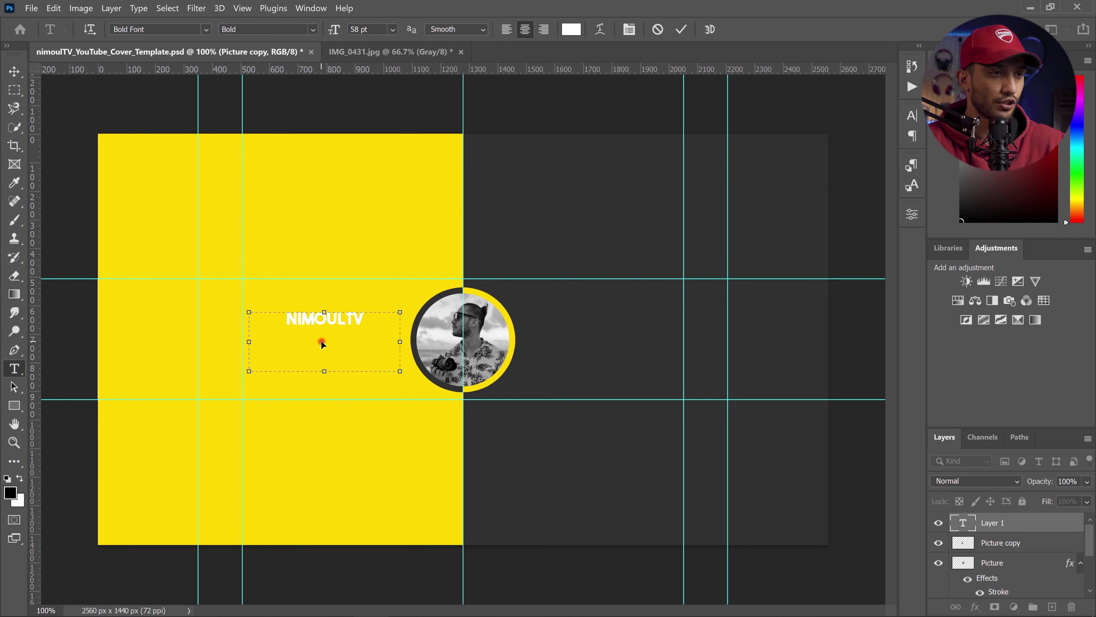
Set the NIMOULTV title's text colour to 313131 and its font size to 105 pt.
key("ctrl+a")
left_click(572, 29)
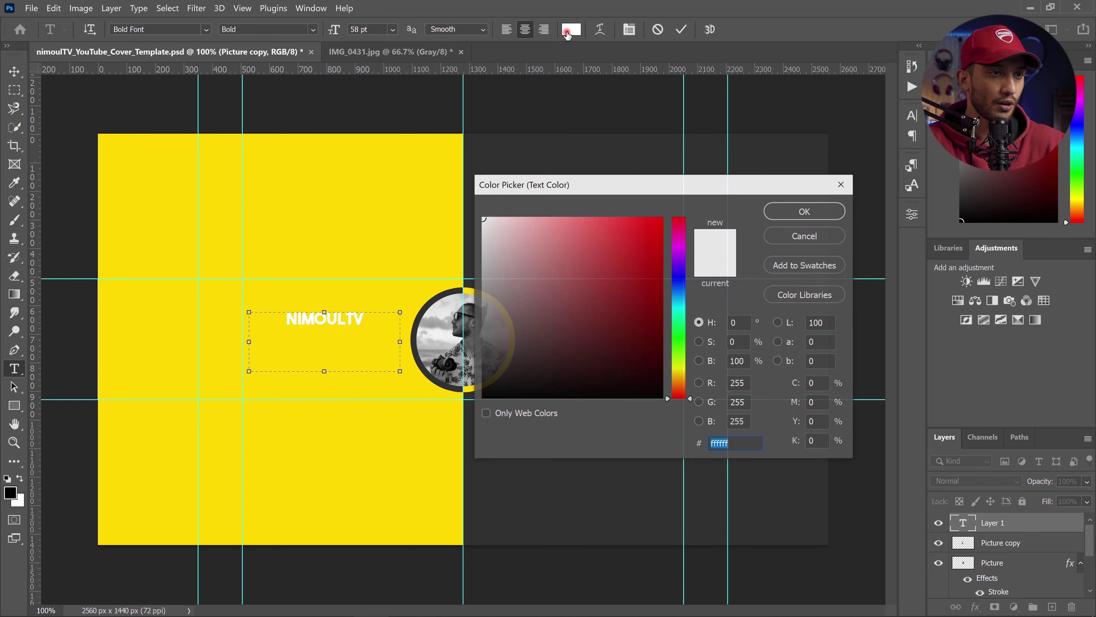
type("313131")
left_click(779, 212)
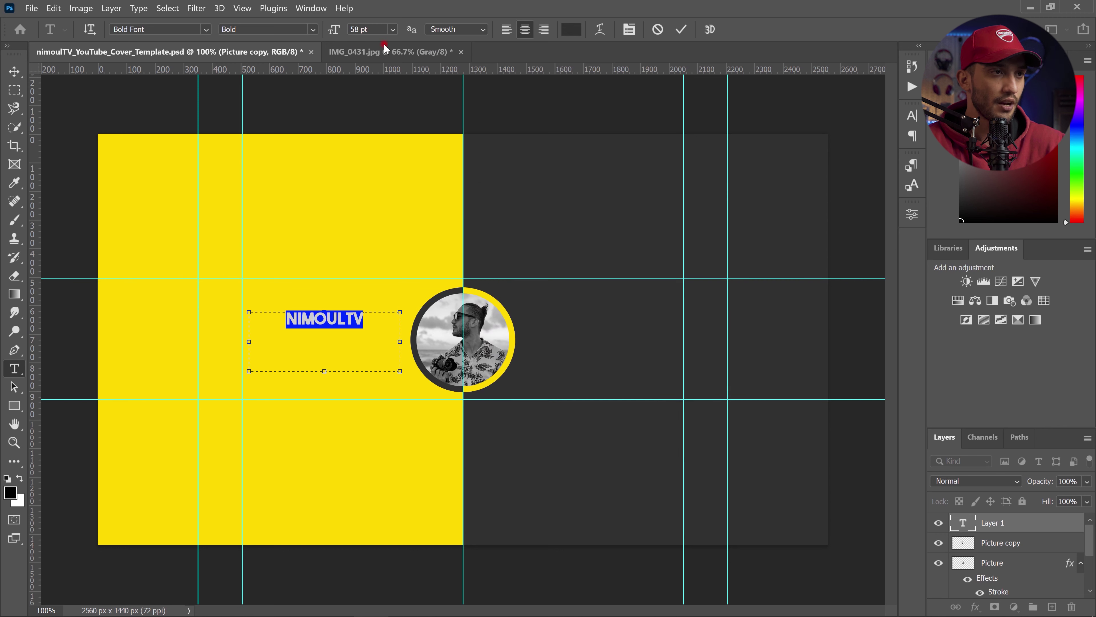
scroll(371, 31, "up", 20)
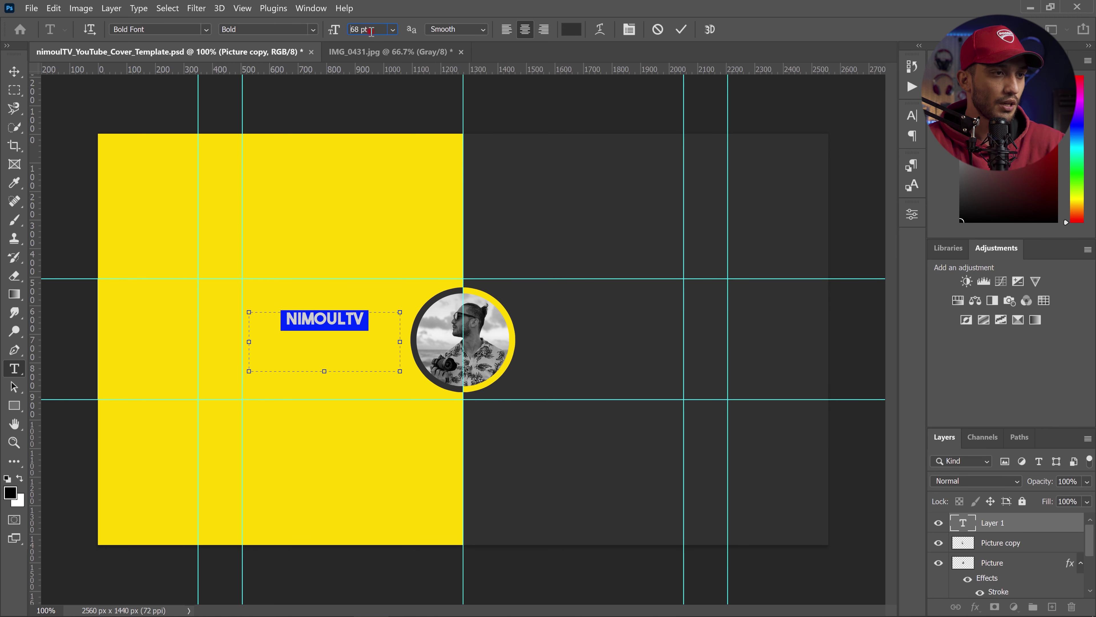
scroll(371, 31, "up", 14)
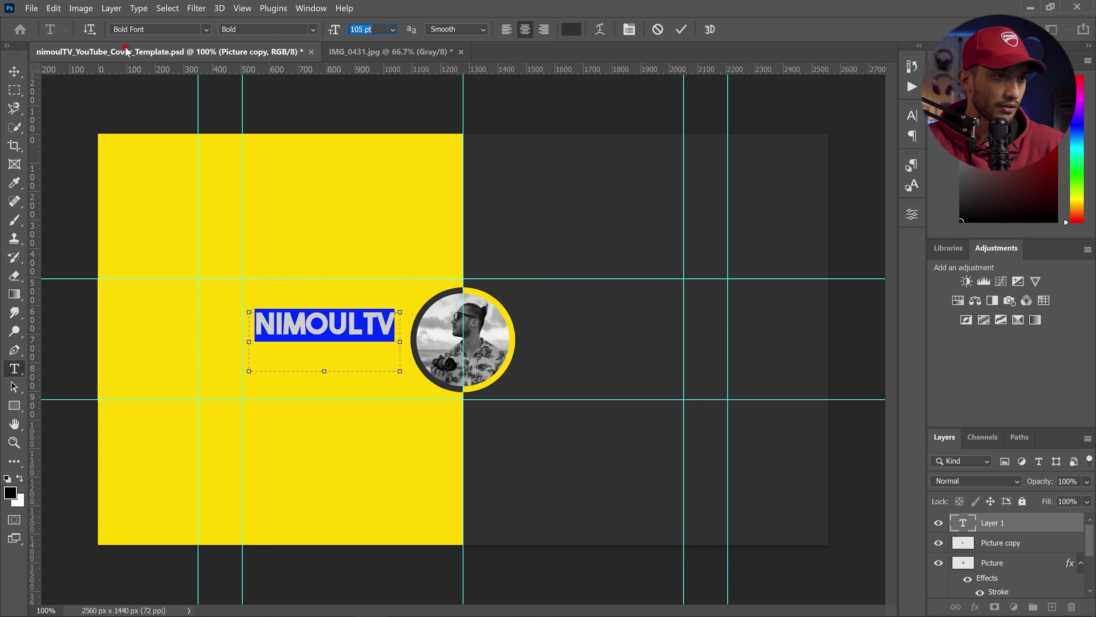
Move the NIMOULTV title down to the portrait's vertical middle and hide the transform controls.
left_click(14, 71)
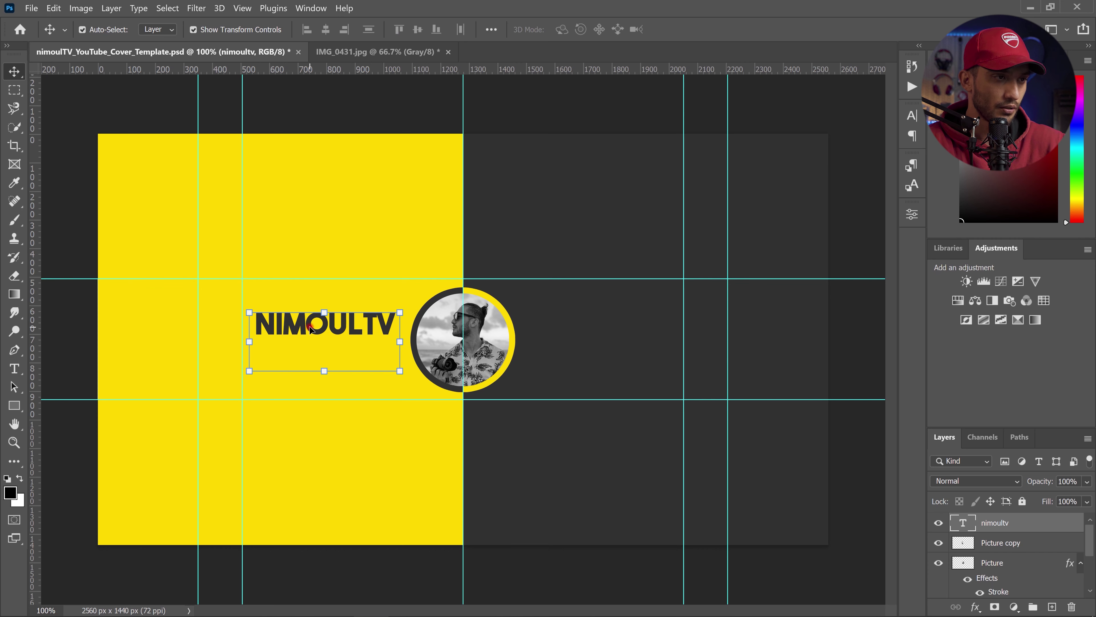
left_click_drag(315, 330, 315, 348)
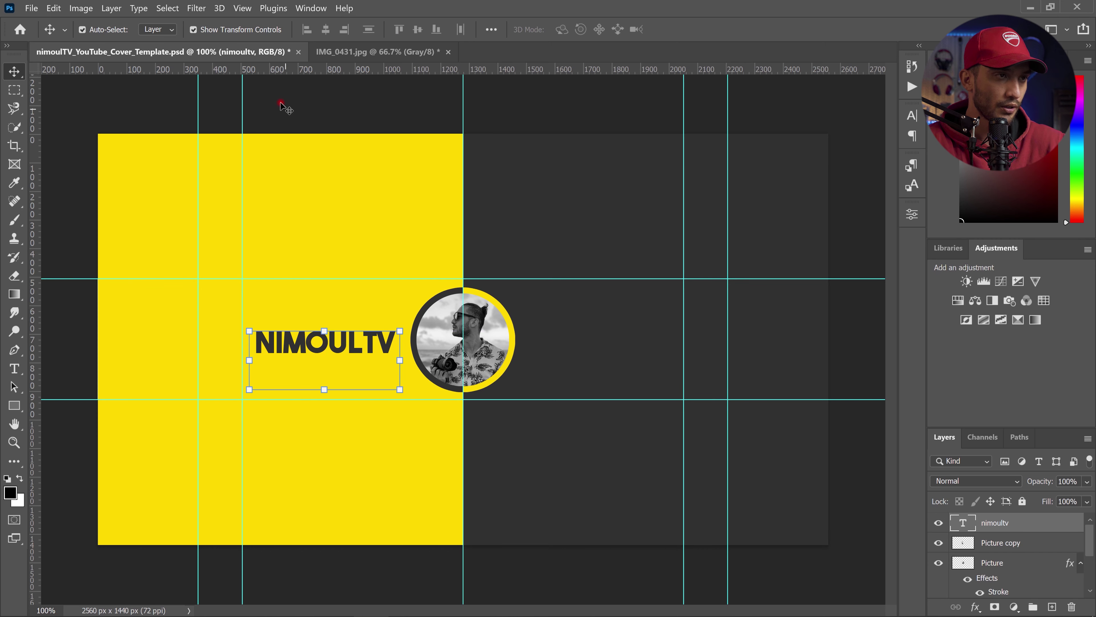
left_click(225, 32)
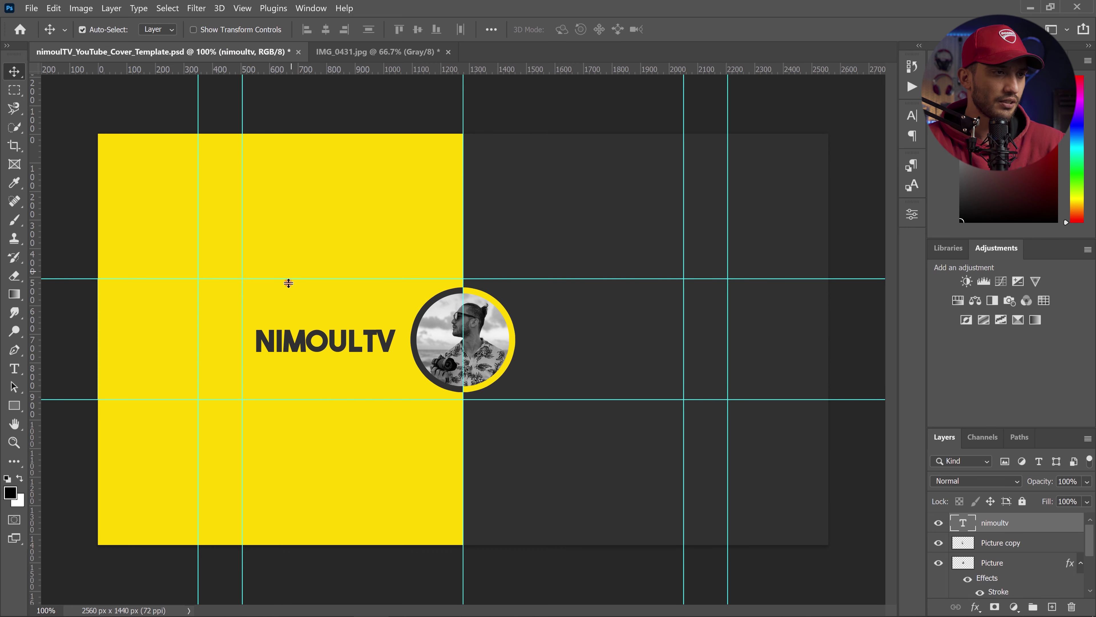
left_click_drag(302, 333, 301, 346)
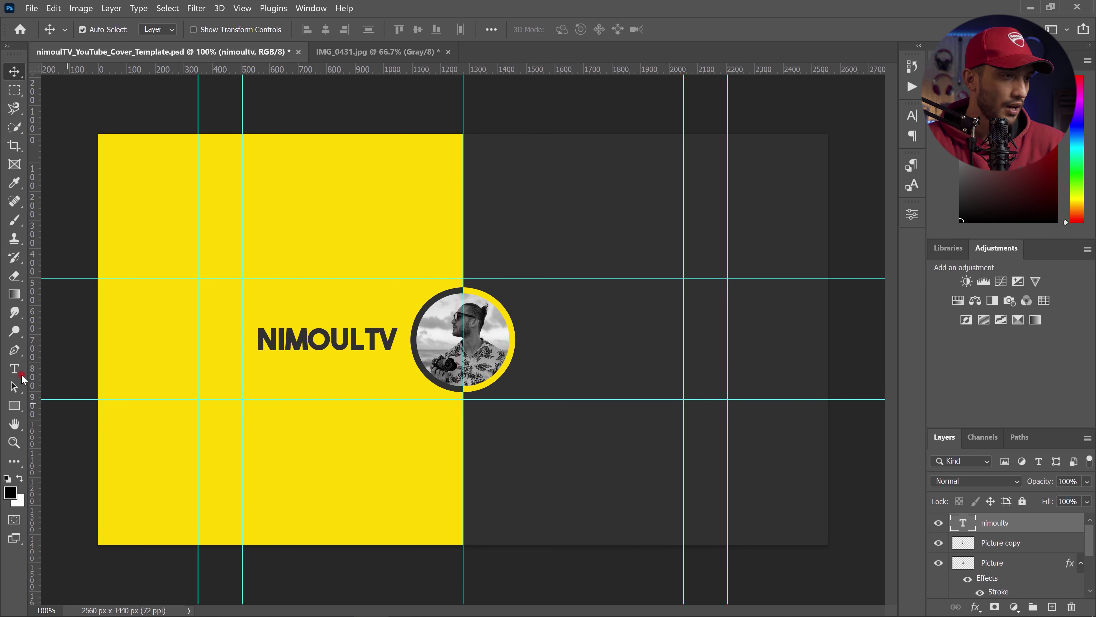
Add the text line "tutorials / vlogs every week" below the NIMOULTV title in the SF UI Display Regular font.
left_click(14, 369)
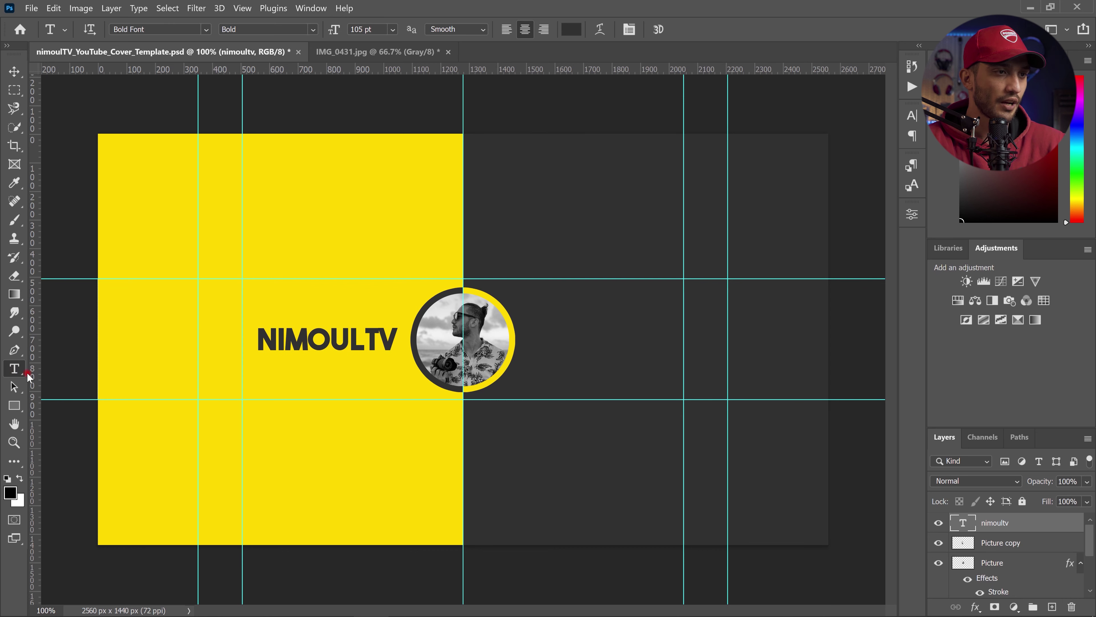
left_click(299, 373)
left_click(165, 31)
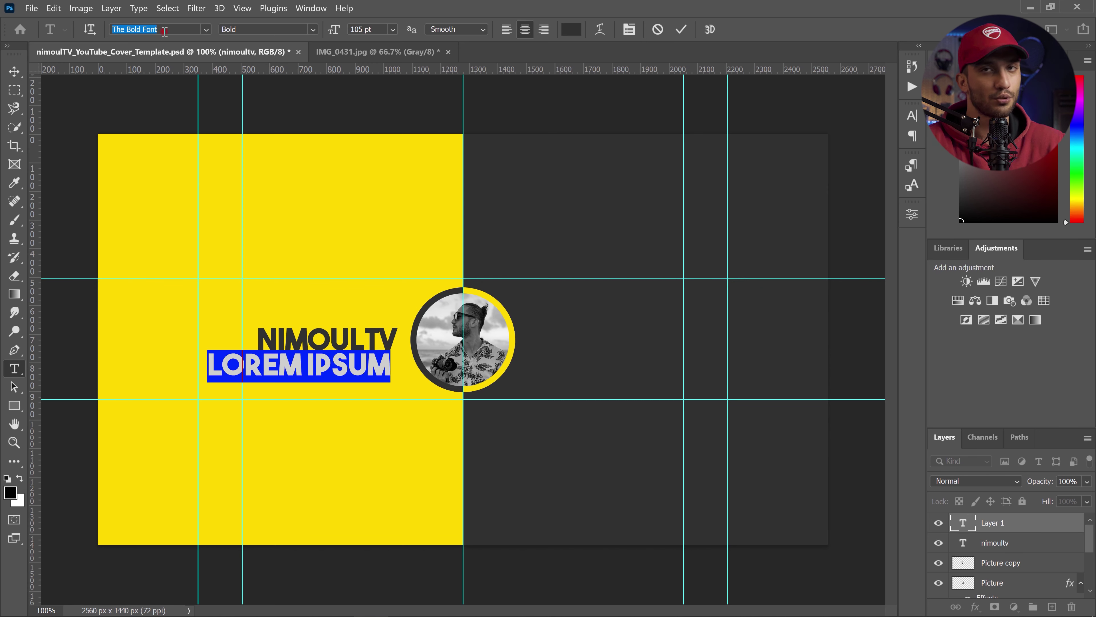
type("sfahan")
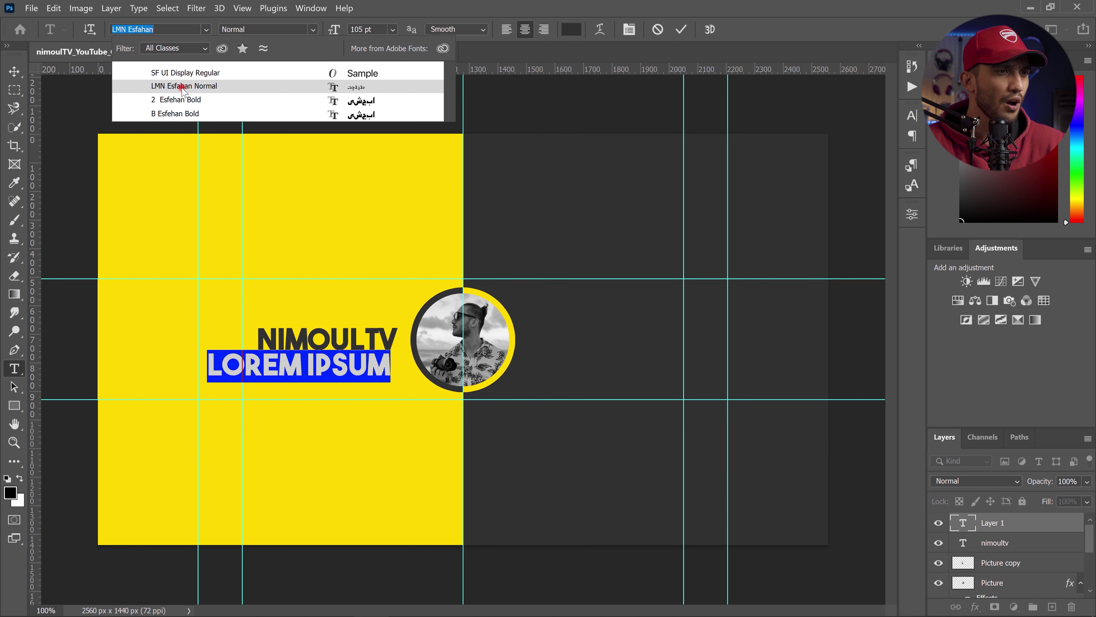
left_click(173, 74)
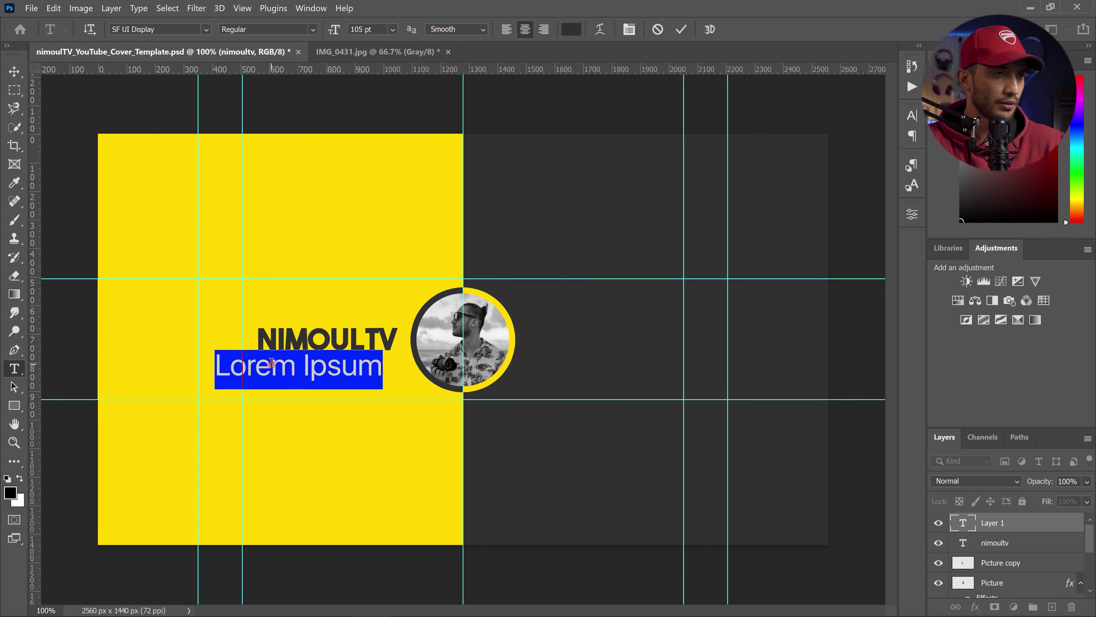
type("tutorials")
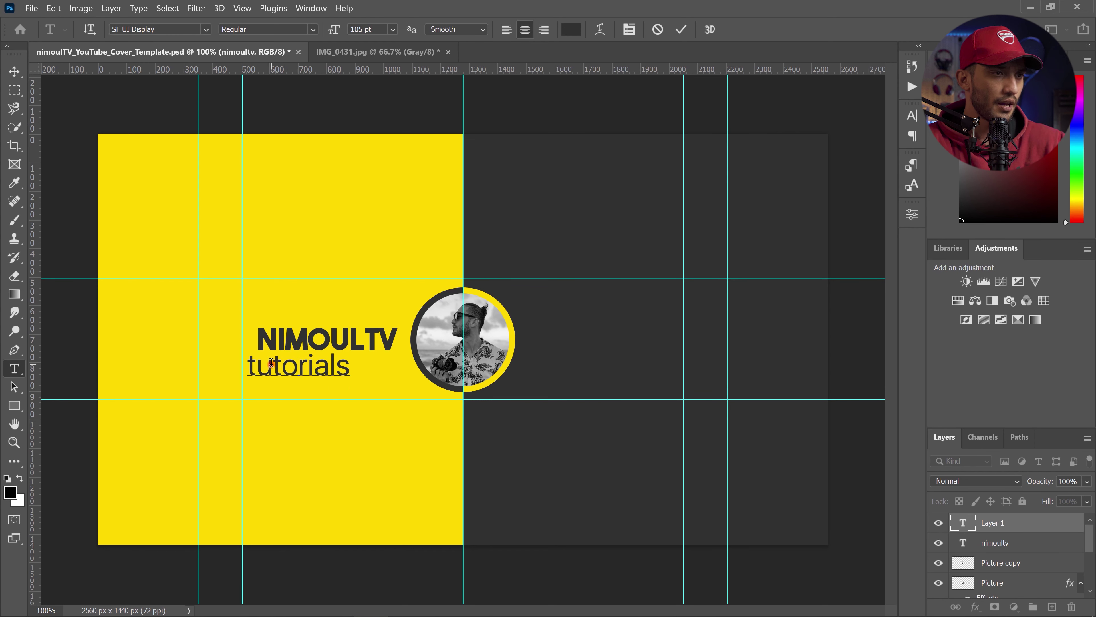
type(" / v")
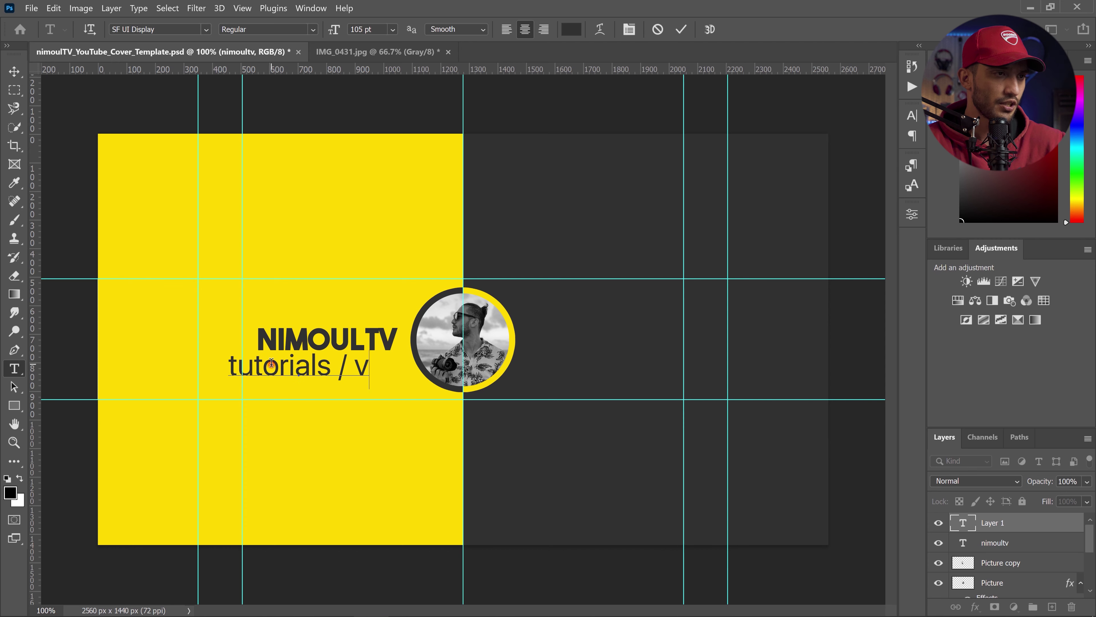
type("logs")
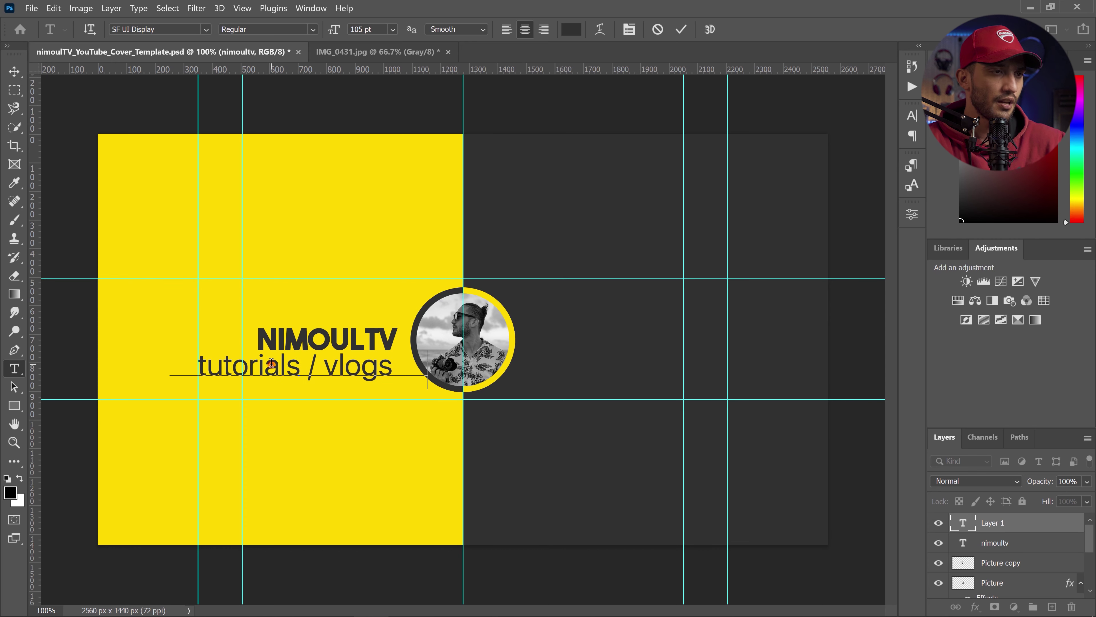
type(" every wee")
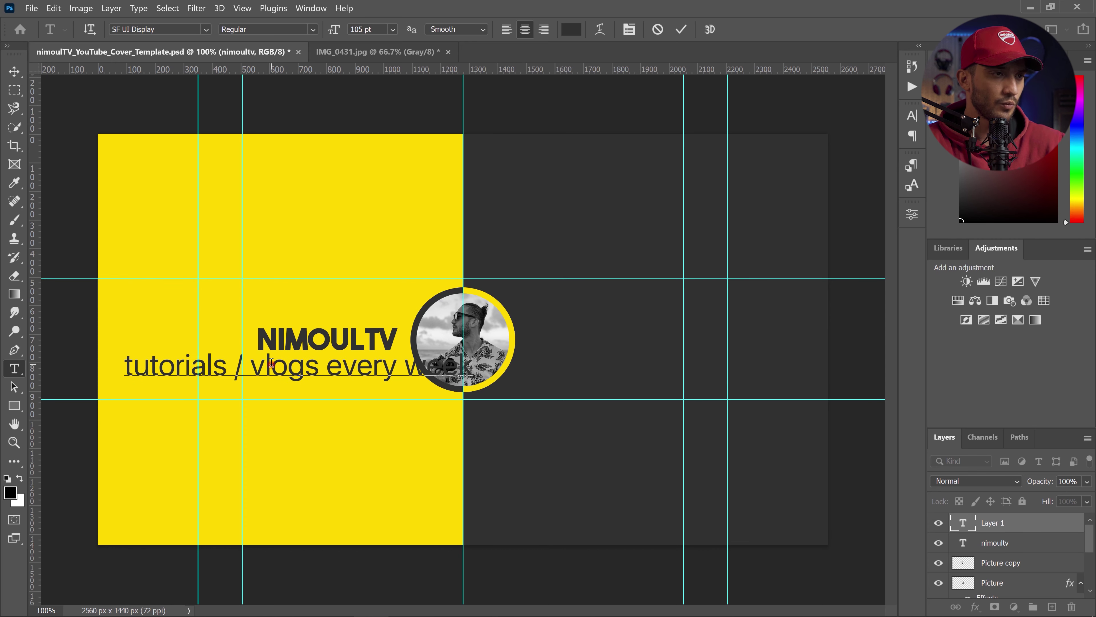
Reduce the font size of the whole "tutorials / vlogs every week" line to 33 pt.
key("ctrl+a")
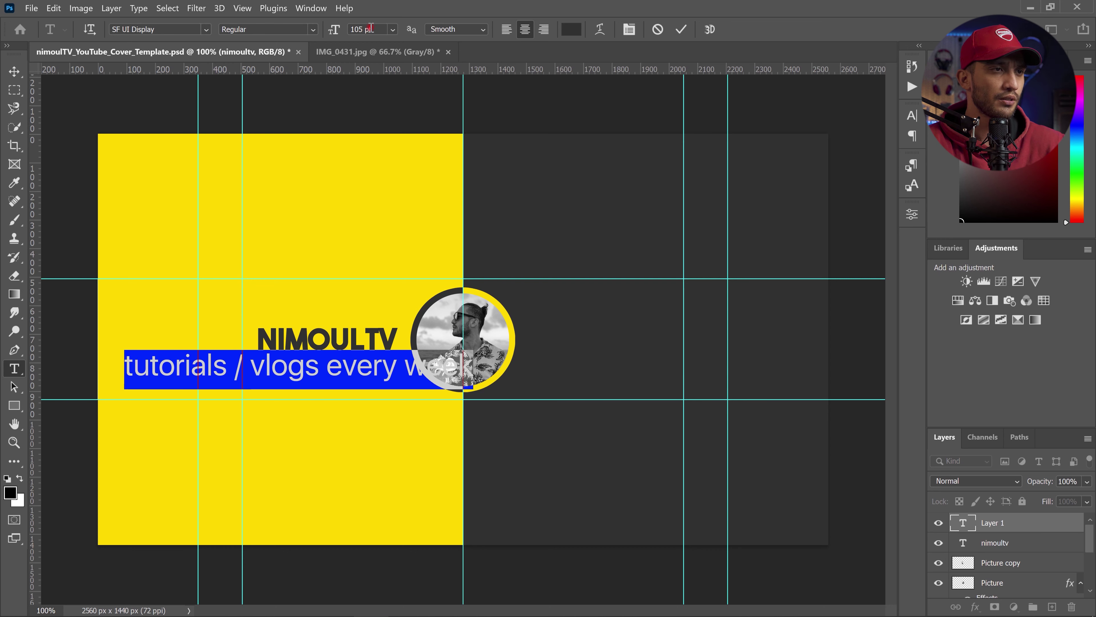
scroll(371, 28, "down", 20)
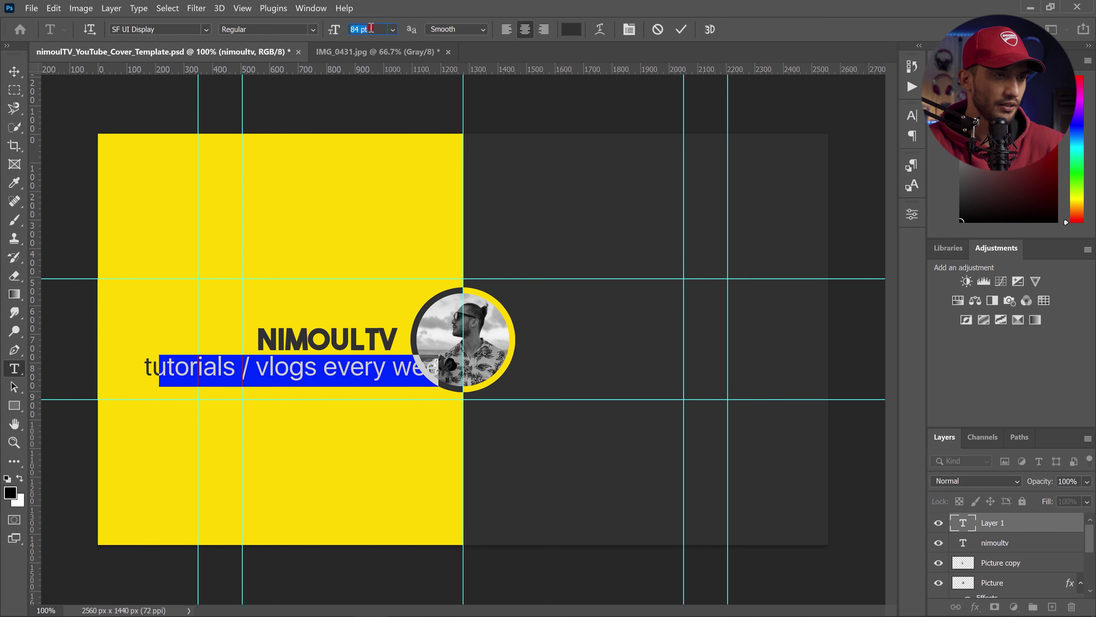
scroll(371, 28, "down", 20)
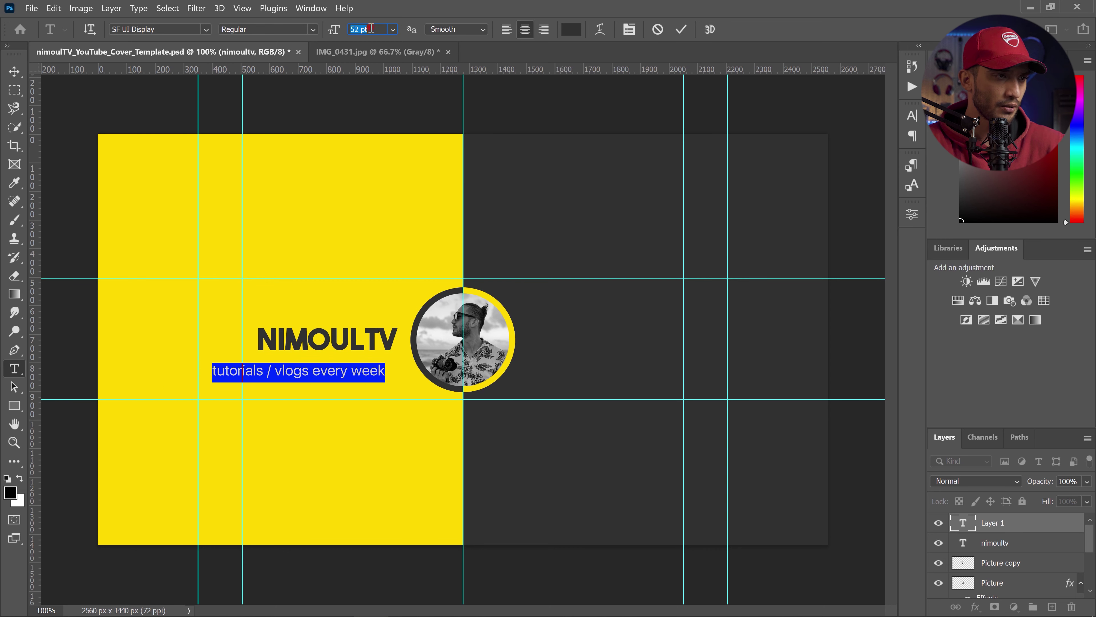
scroll(371, 28, "down", 2)
scroll(371, 27, "down", 1)
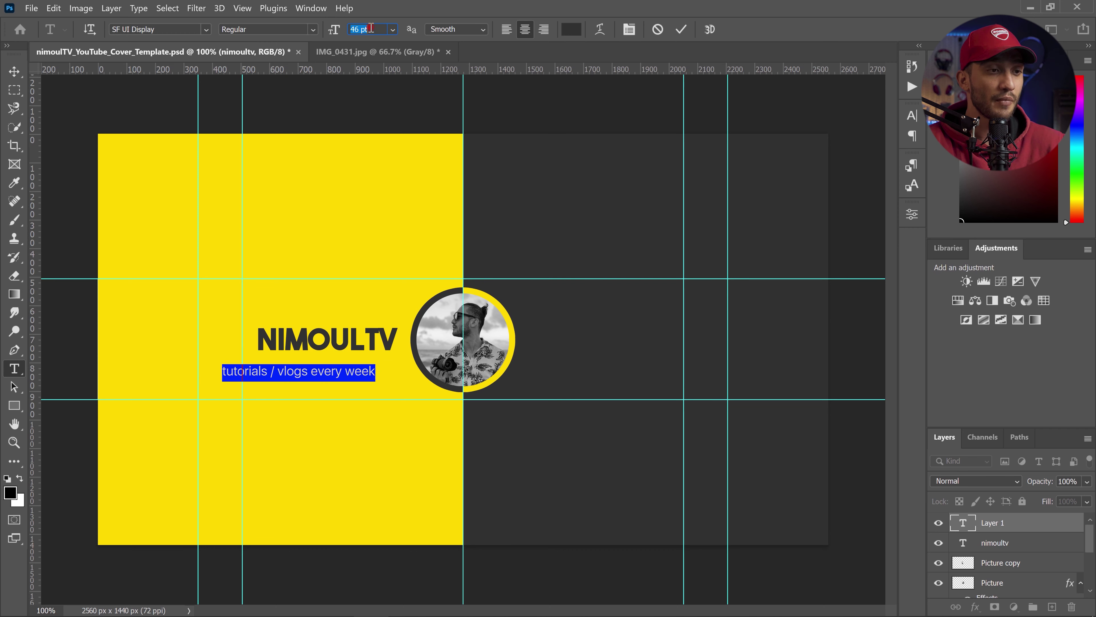
scroll(370, 28, "down", 9)
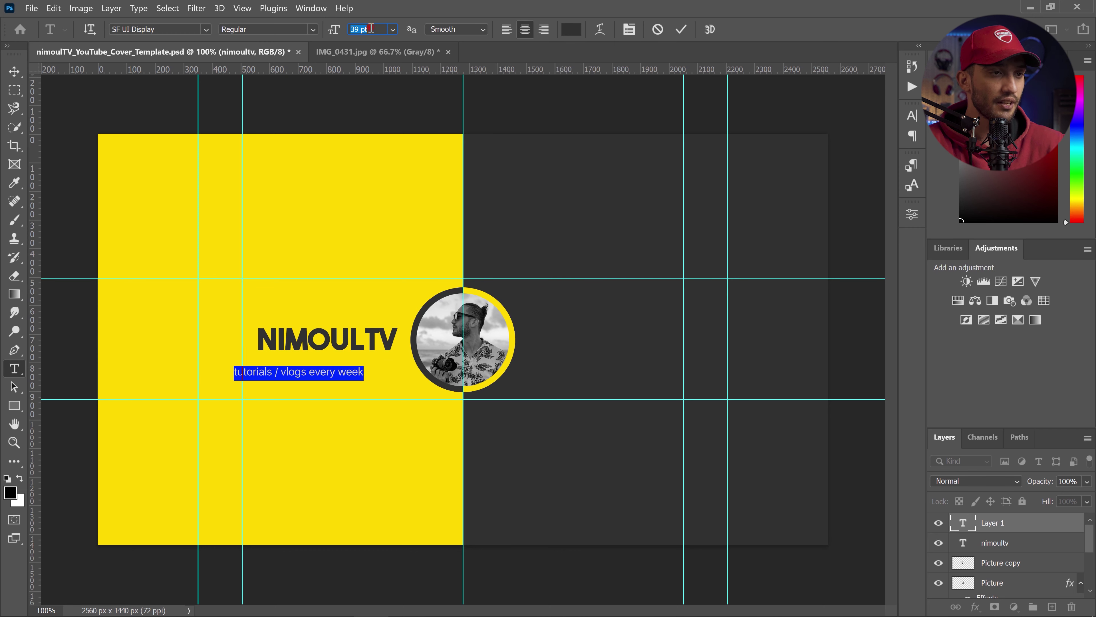
scroll(371, 28, "down", 3)
Move the "tutorials / vlogs every week" line directly beneath the NIMOULTV title, towards the title's right end.
left_click(15, 71)
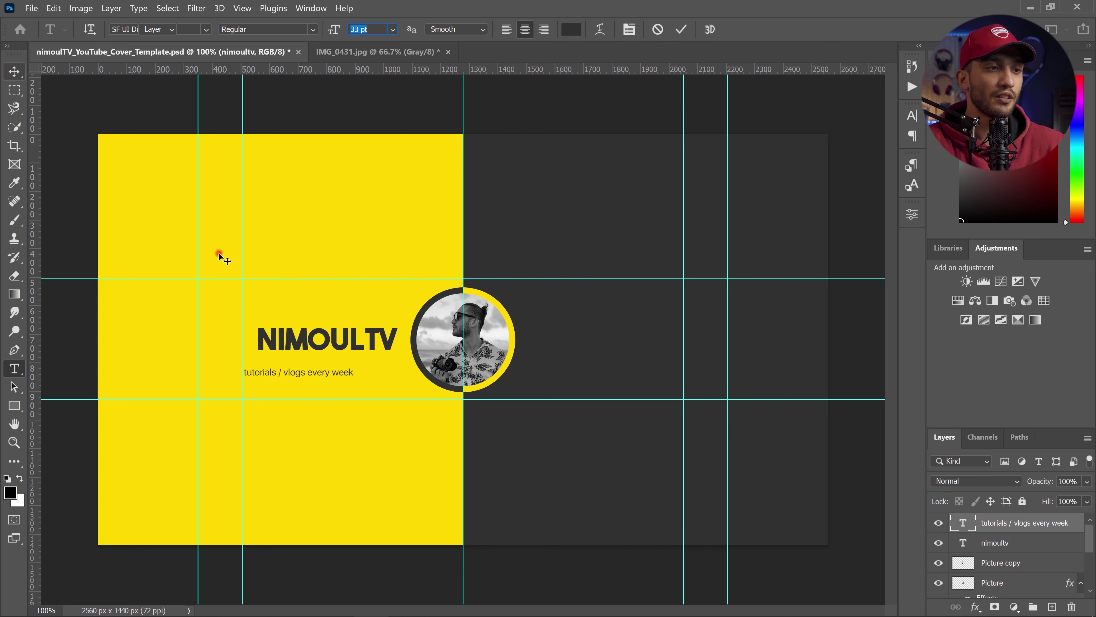
left_click_drag(295, 376, 334, 359)
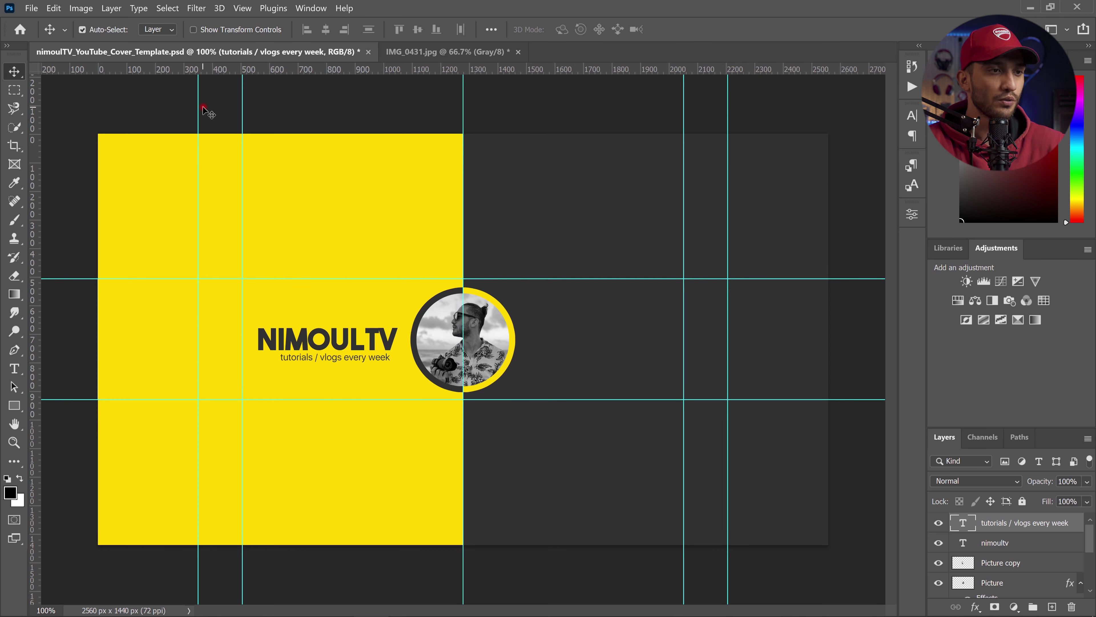
key("Right")
key("Right")
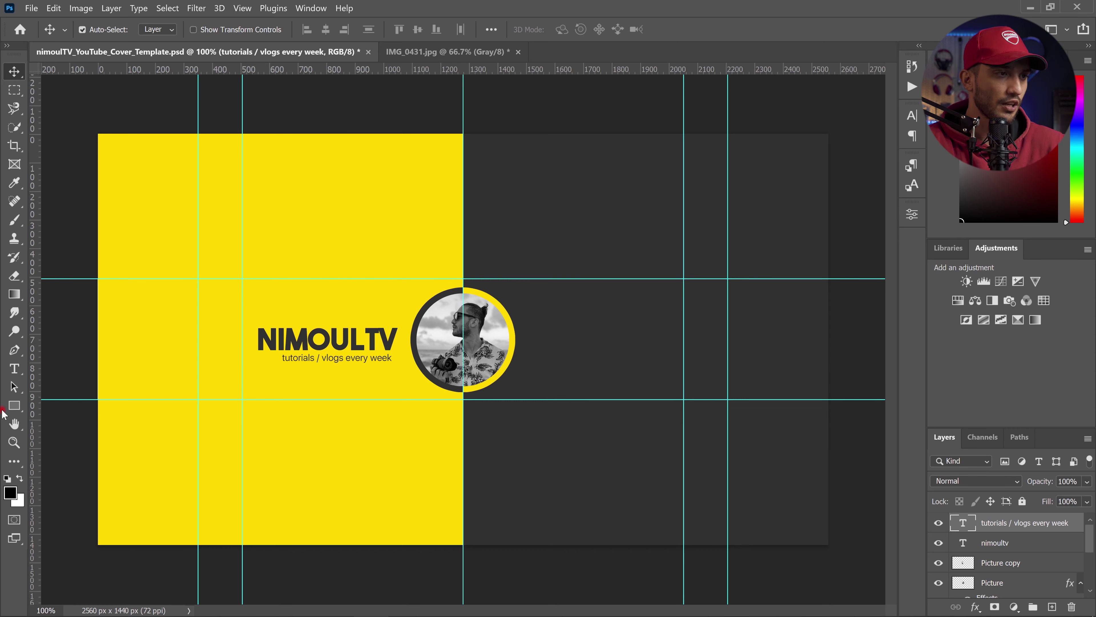
Draw a square of about 31 px on the dark half beside the ring and fill it with the background's yellow.
left_click(14, 407)
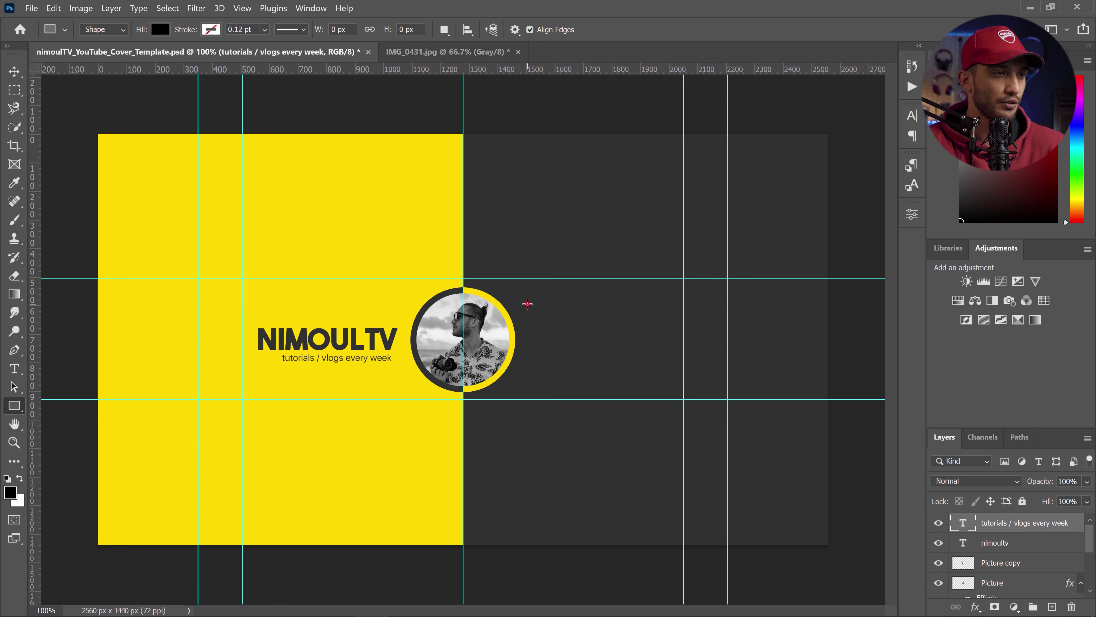
left_click_drag(520, 302, 529, 311)
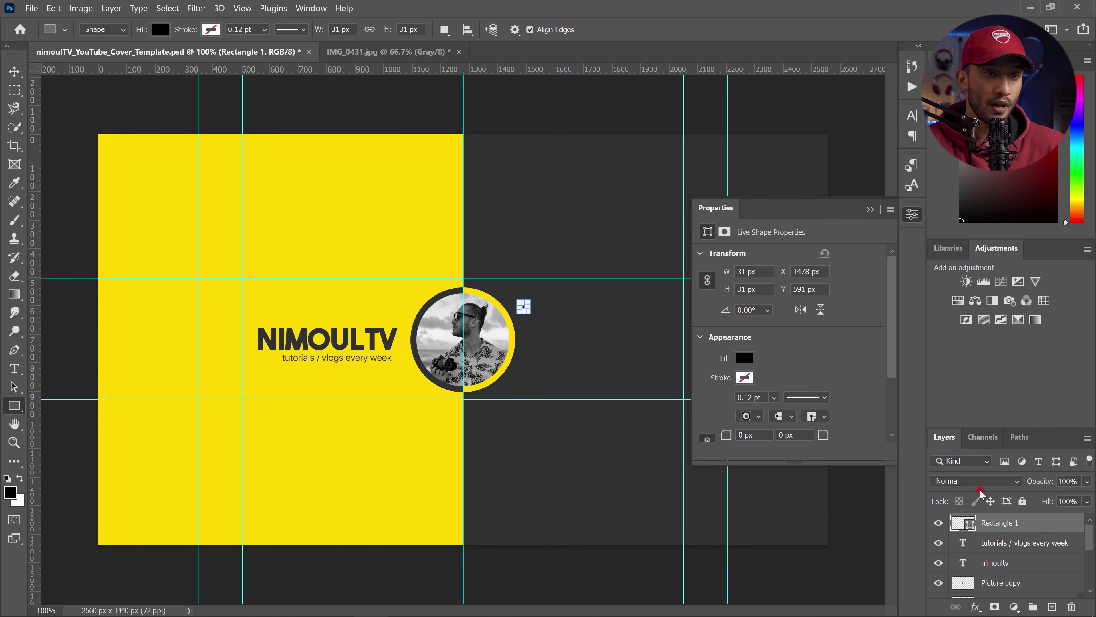
double_click(965, 523)
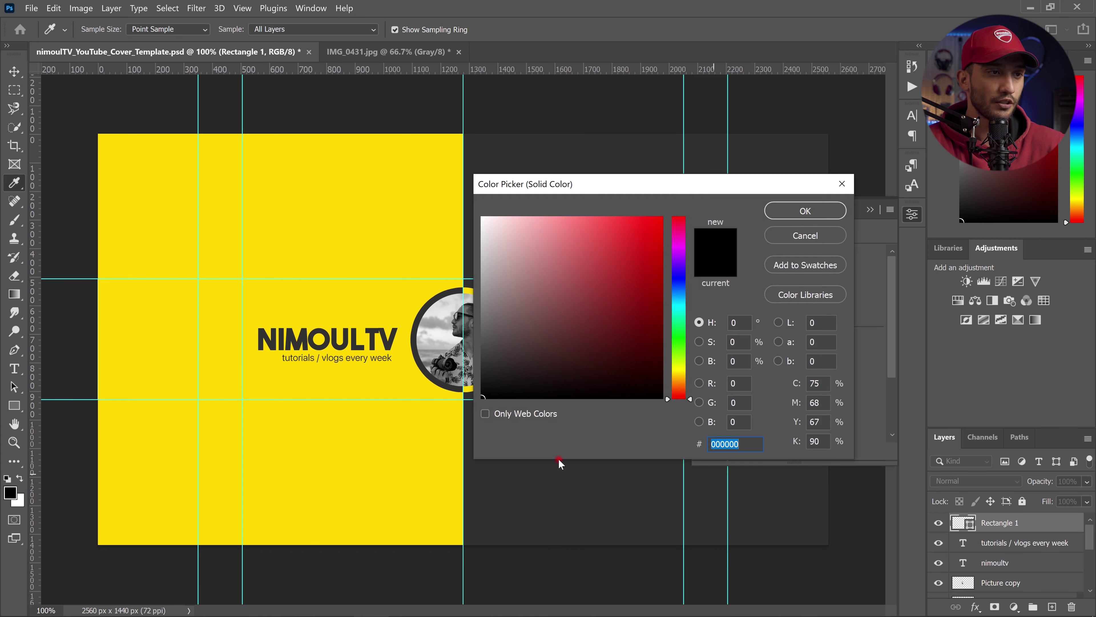
left_click(404, 449)
left_click(822, 213)
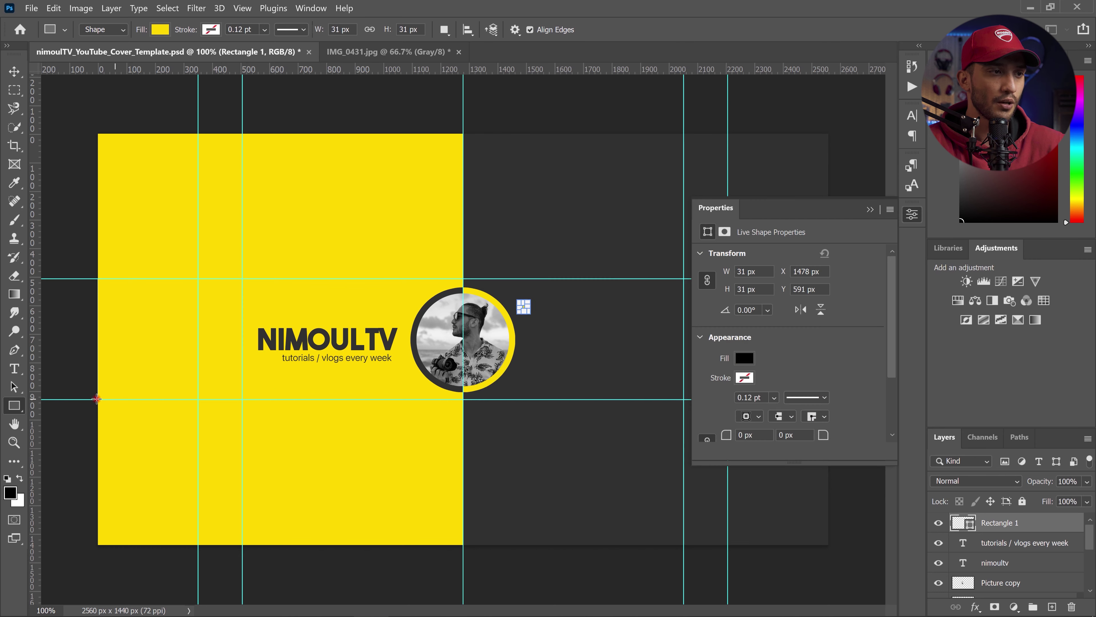
Move the yellow square up and closer to the ring's upper-right edge.
left_click(22, 445)
left_click(540, 319)
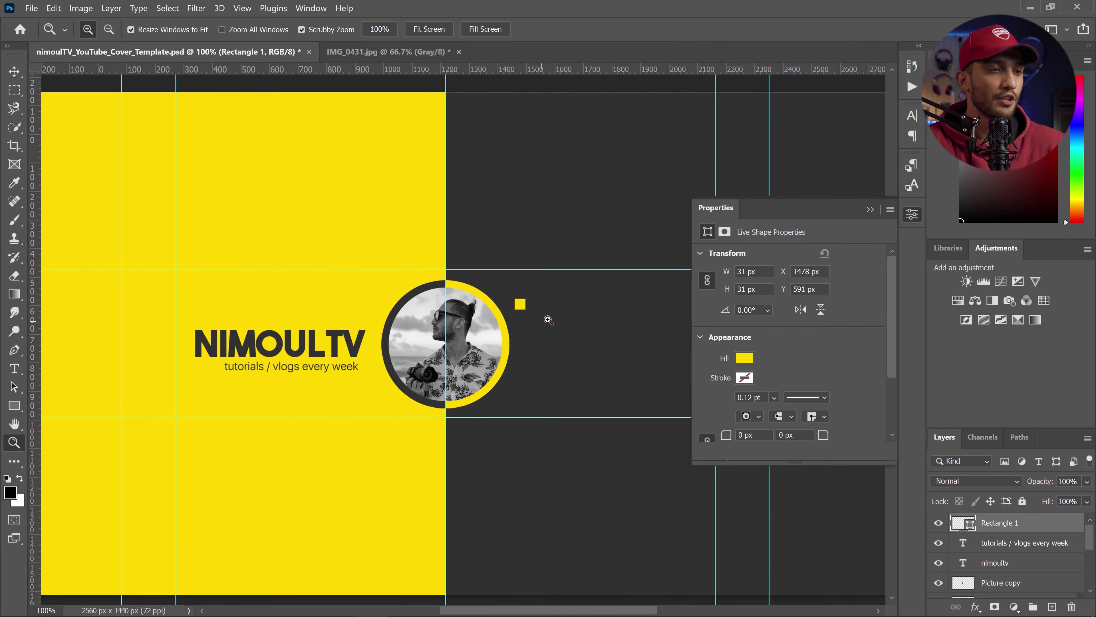
left_click(872, 210)
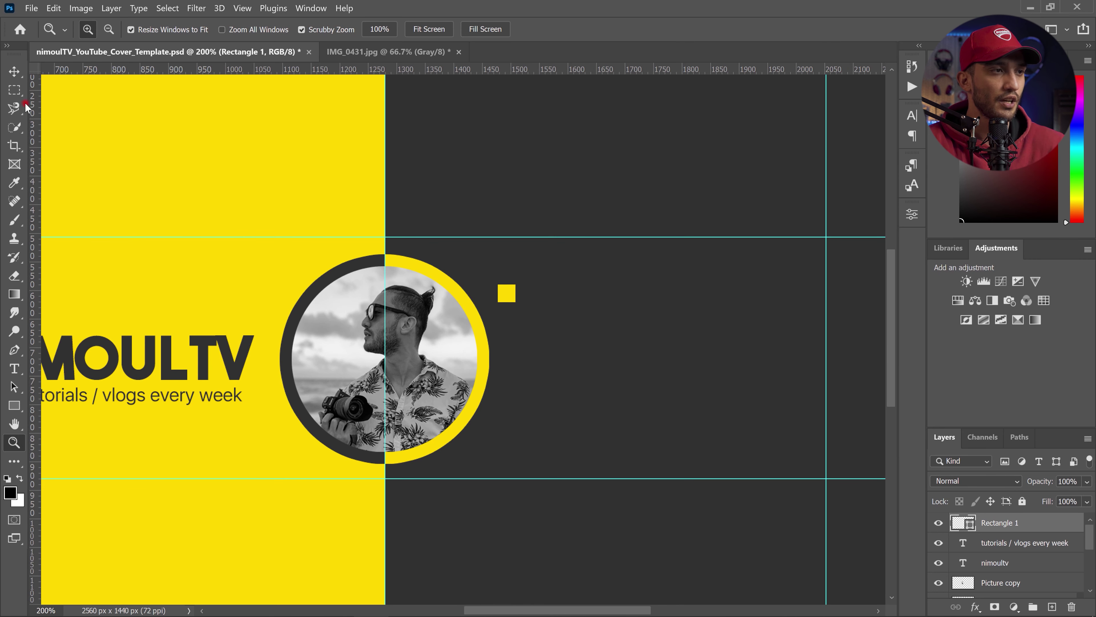
left_click(14, 71)
left_click_drag(508, 295, 495, 271)
Paste copies of the yellow square and scatter them over the dark half around the ring's right side.
key("ctrl+v")
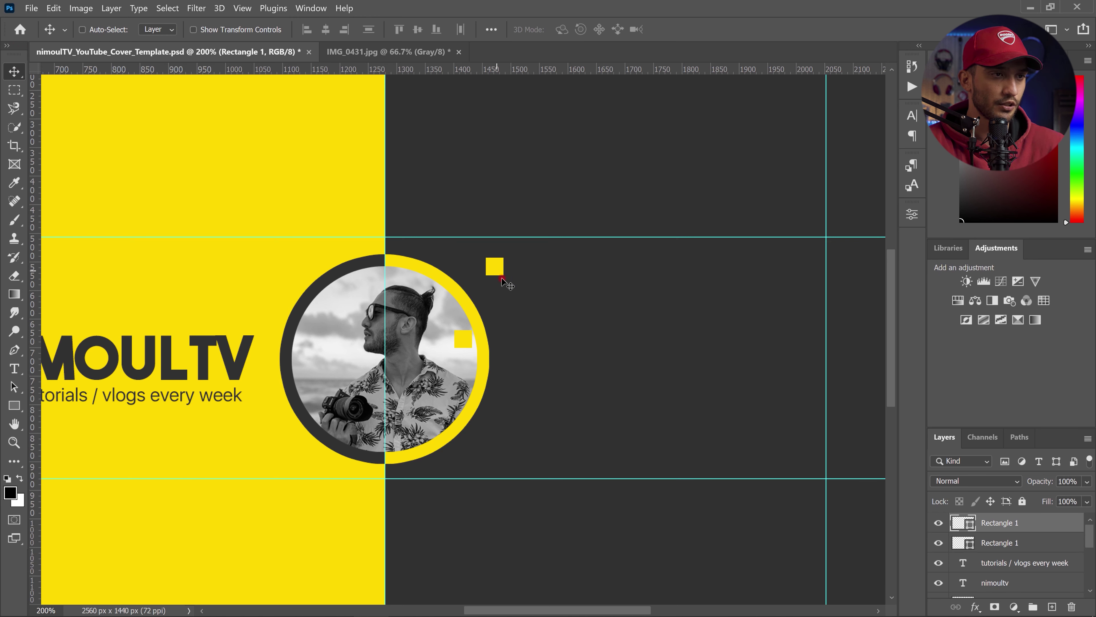
left_click_drag(505, 342, 597, 287)
left_click_drag(509, 301, 472, 287)
key("ctrl+v")
left_click_drag(470, 344, 460, 511)
key("ctrl+v")
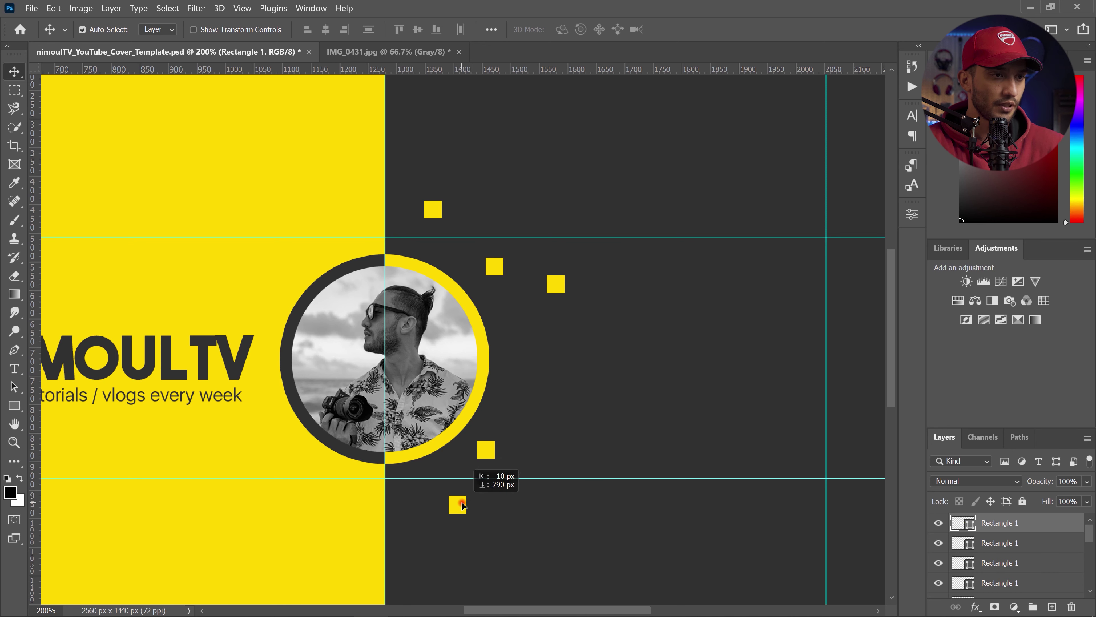
key("ctrl+v")
left_click_drag(470, 344, 570, 453)
key("ctrl+v")
left_click_drag(471, 343, 618, 309)
key("ctrl+v")
key("ctrl+v")
key("ctrl+v")
Scale a copy of the square to about half size and scatter small copies between and beyond the larger squares.
left_click(250, 34)
key("Return")
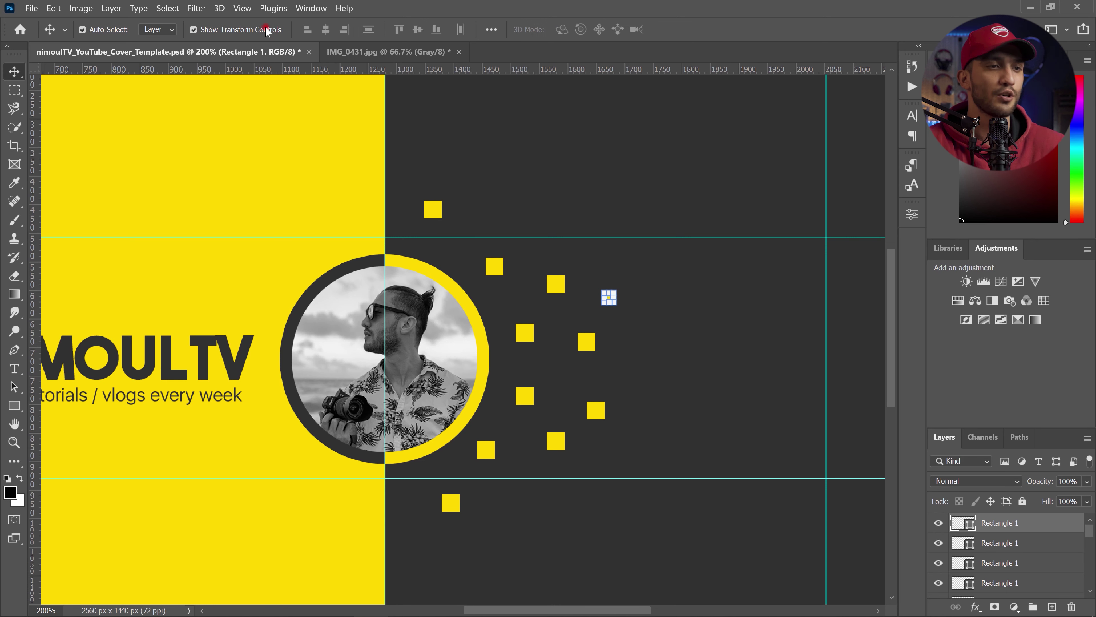
left_click_drag(531, 307, 542, 221)
left_click_drag(464, 339, 626, 377)
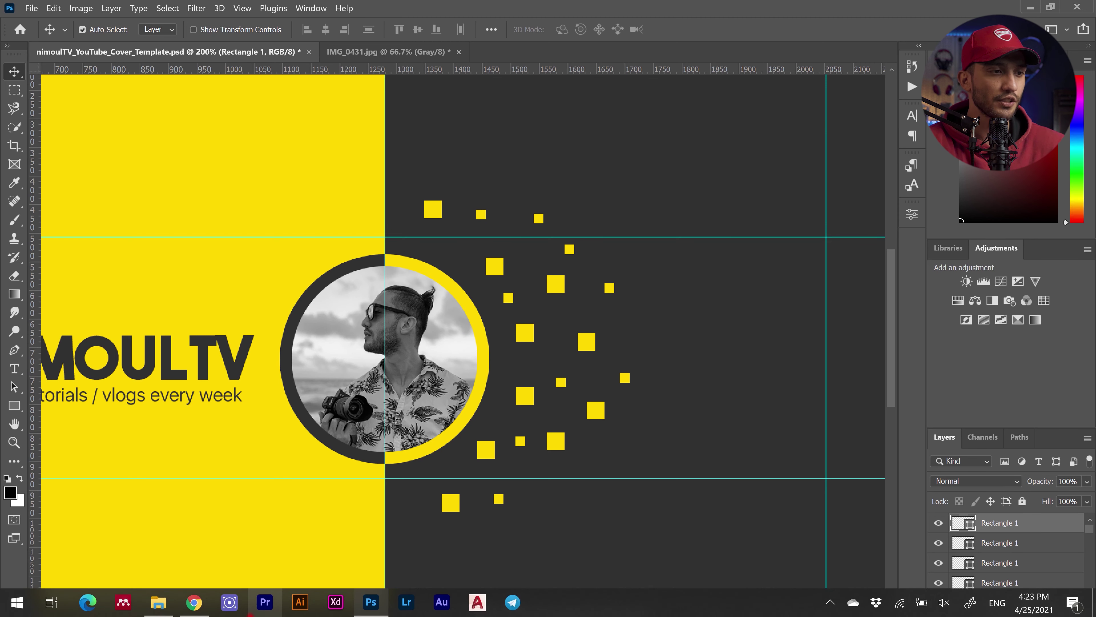
Switch to Chrome and search Flaticon for camera icons.
left_click(194, 601)
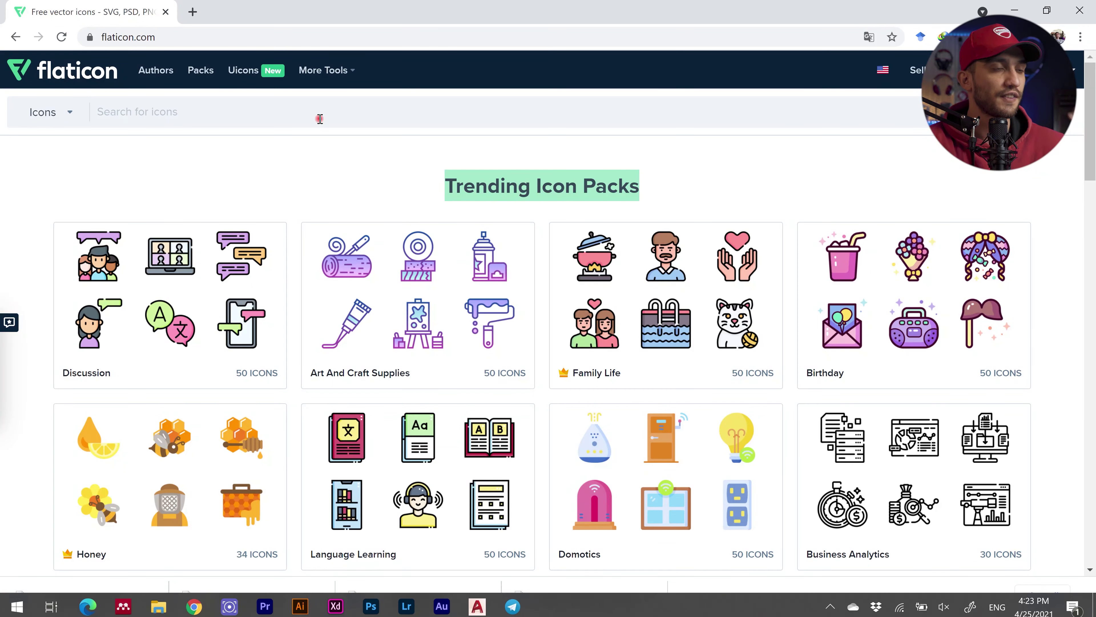
left_click(316, 110)
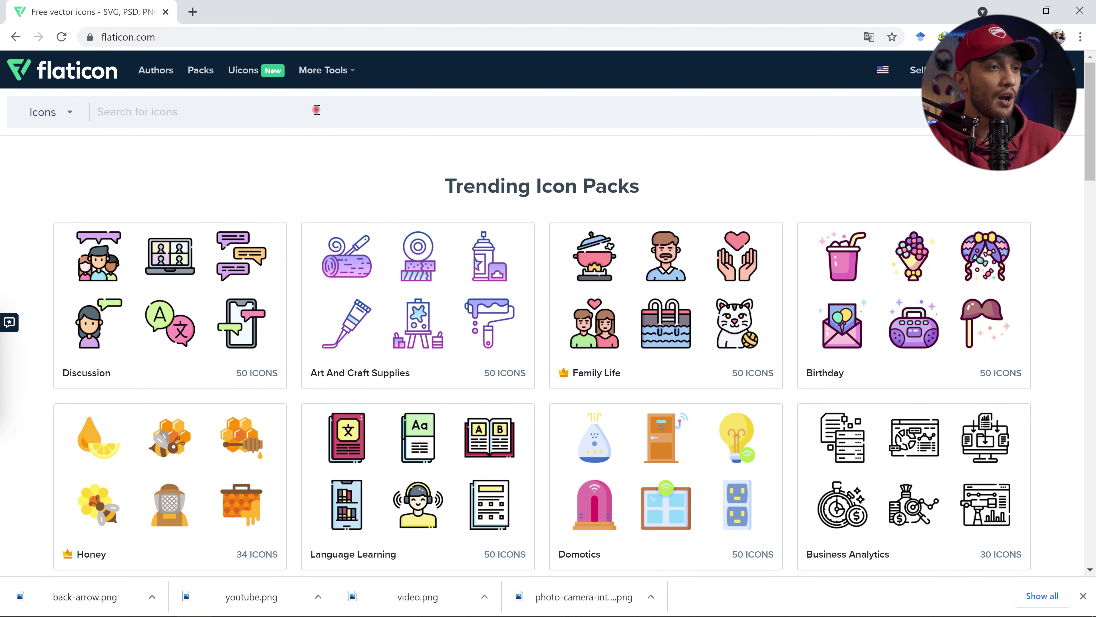
type("camera")
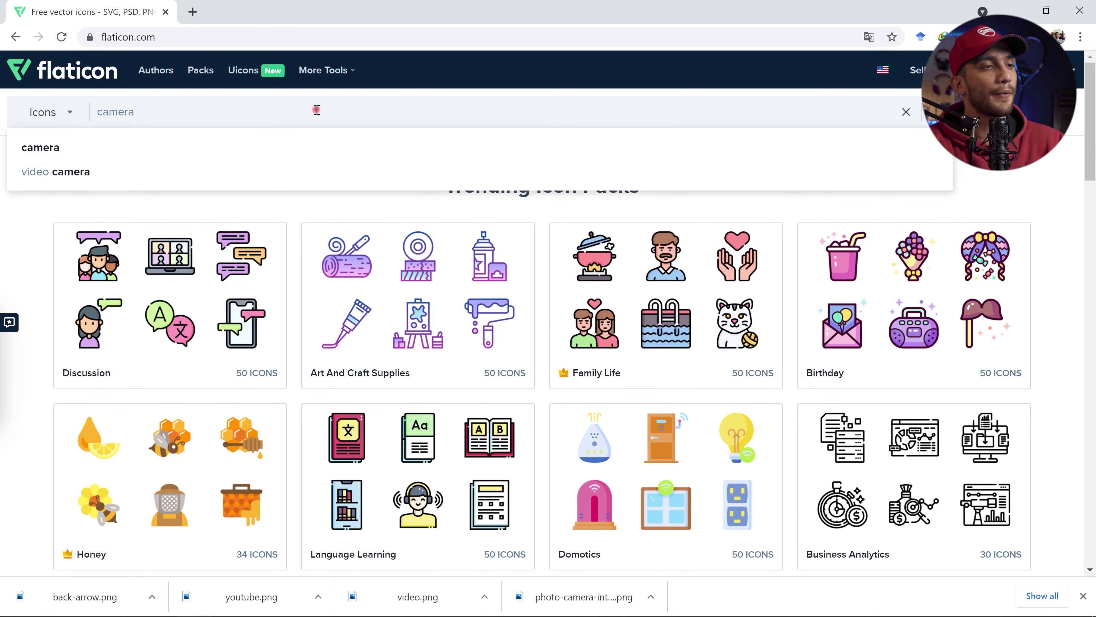
key("Return")
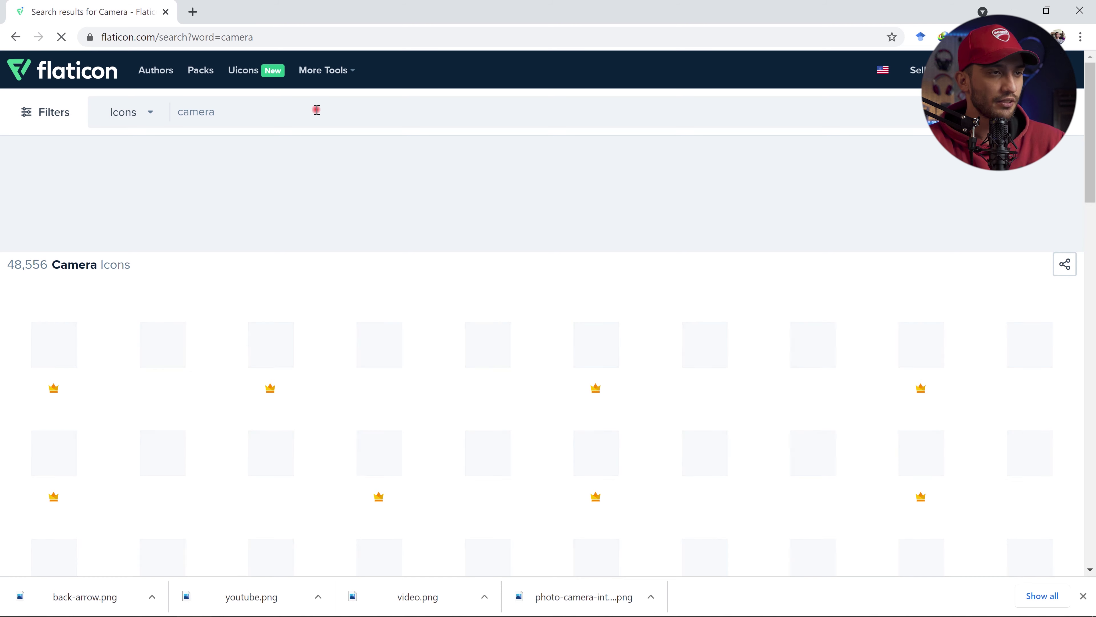
Download the solid black Photo Camera Interface Symbol For Button icon as a free 512 px PNG.
mouse_move(408, 383)
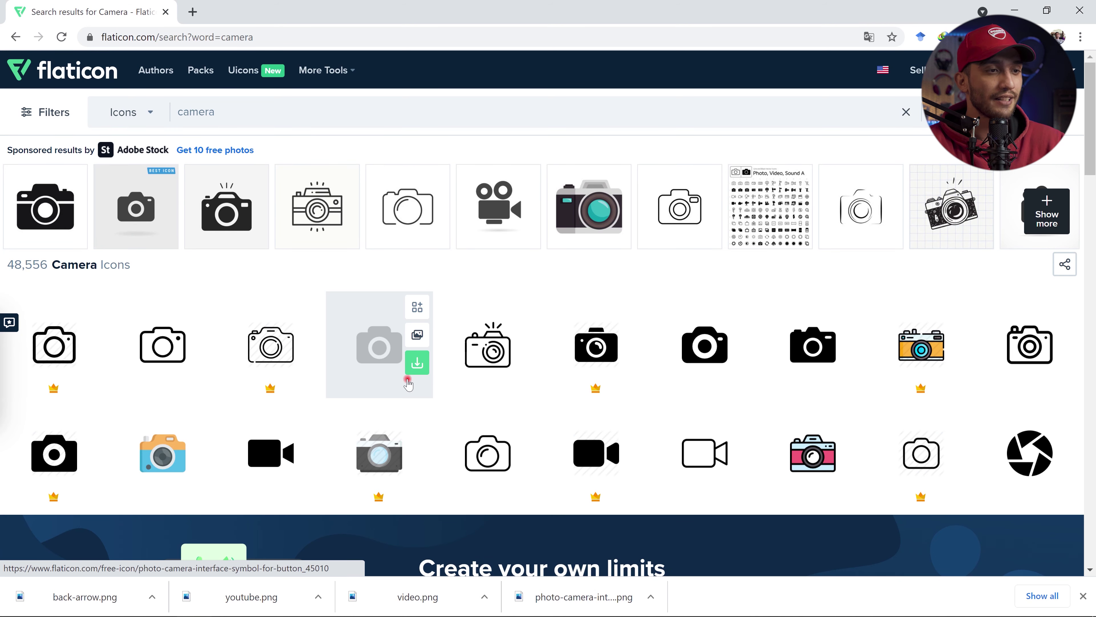
left_click(377, 359)
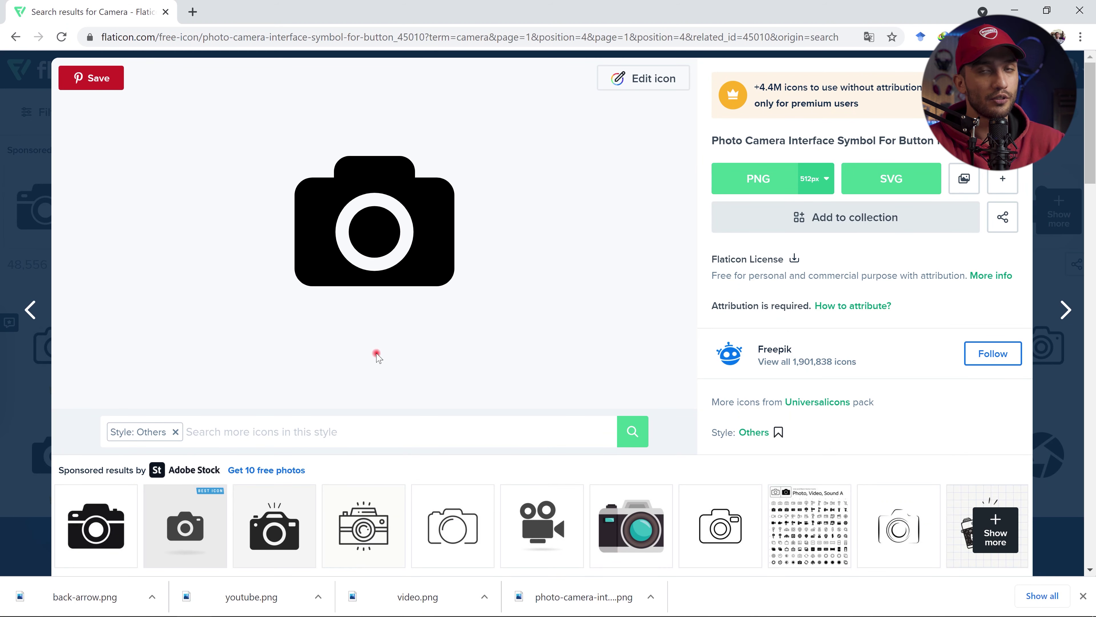
left_click(760, 179)
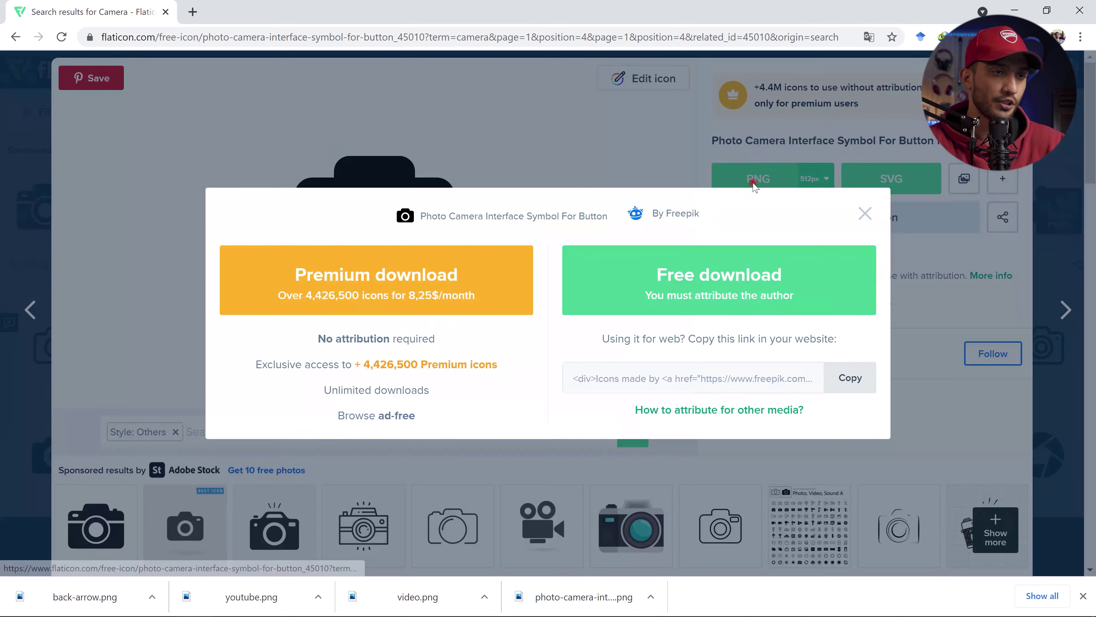
left_click(732, 281)
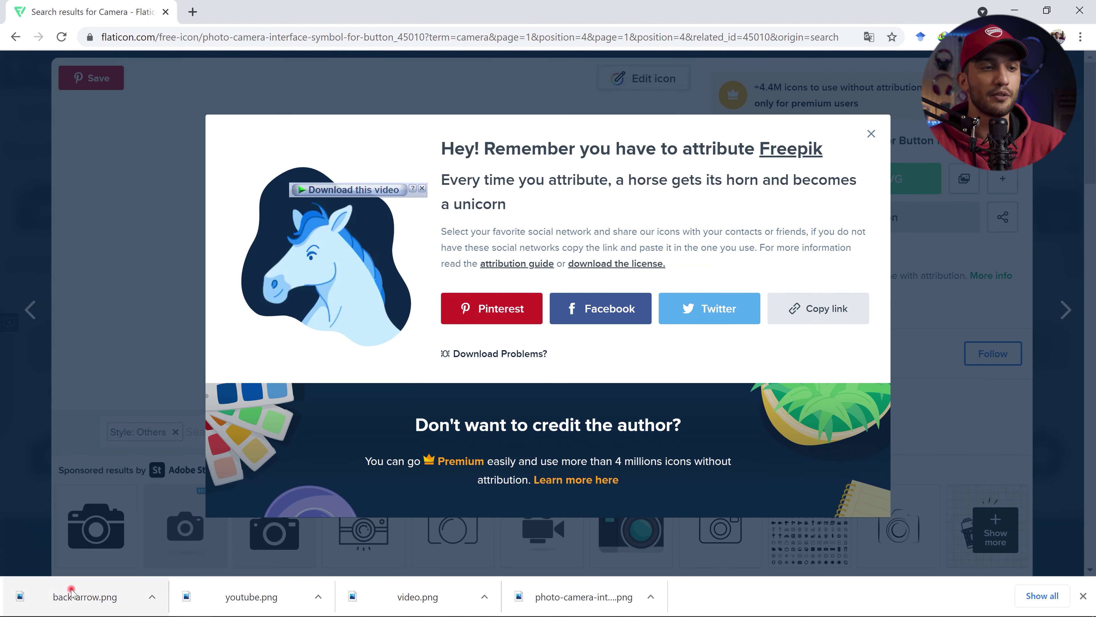
Place the downloaded camera PNG in the channel cover document over the ring's right edge, enlarged to about 185%.
left_click_drag(596, 597, 583, 311)
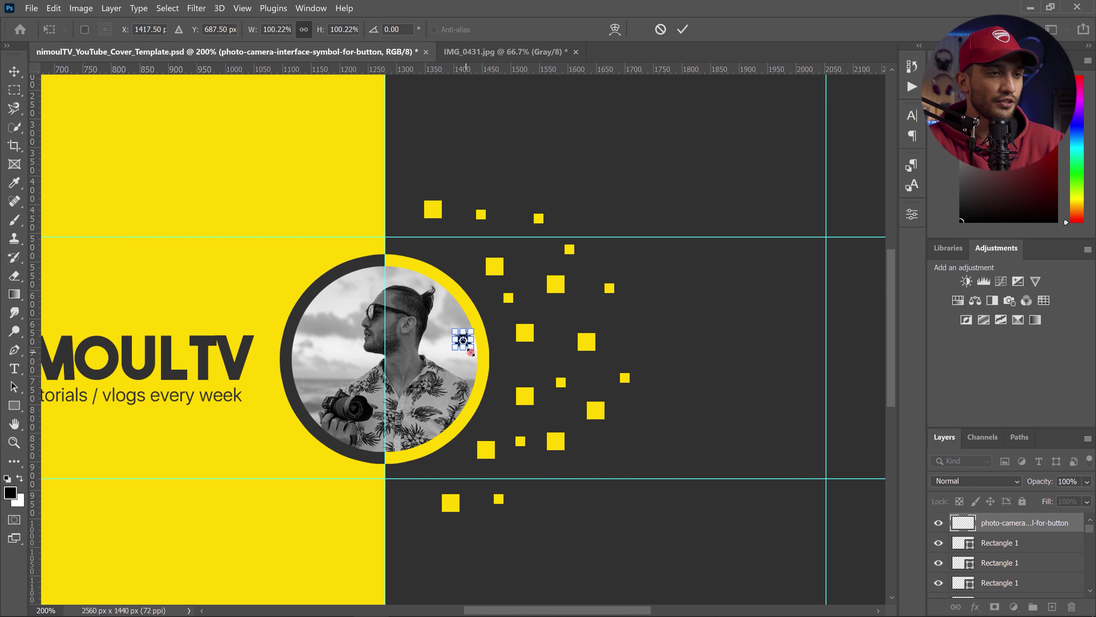
left_click_drag(478, 357, 484, 358)
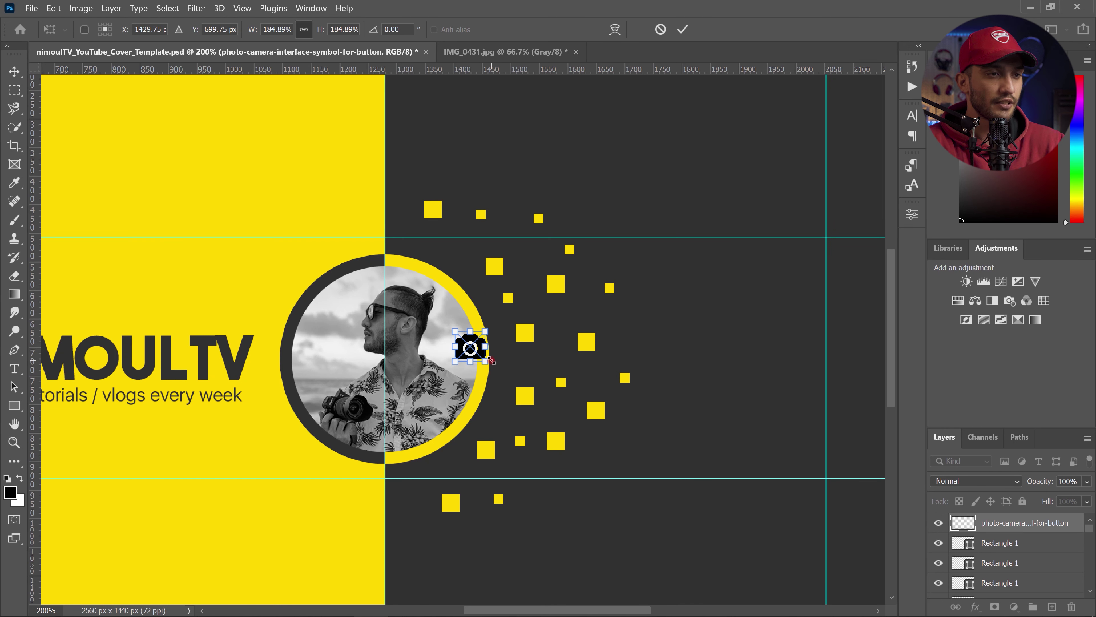
key("Return")
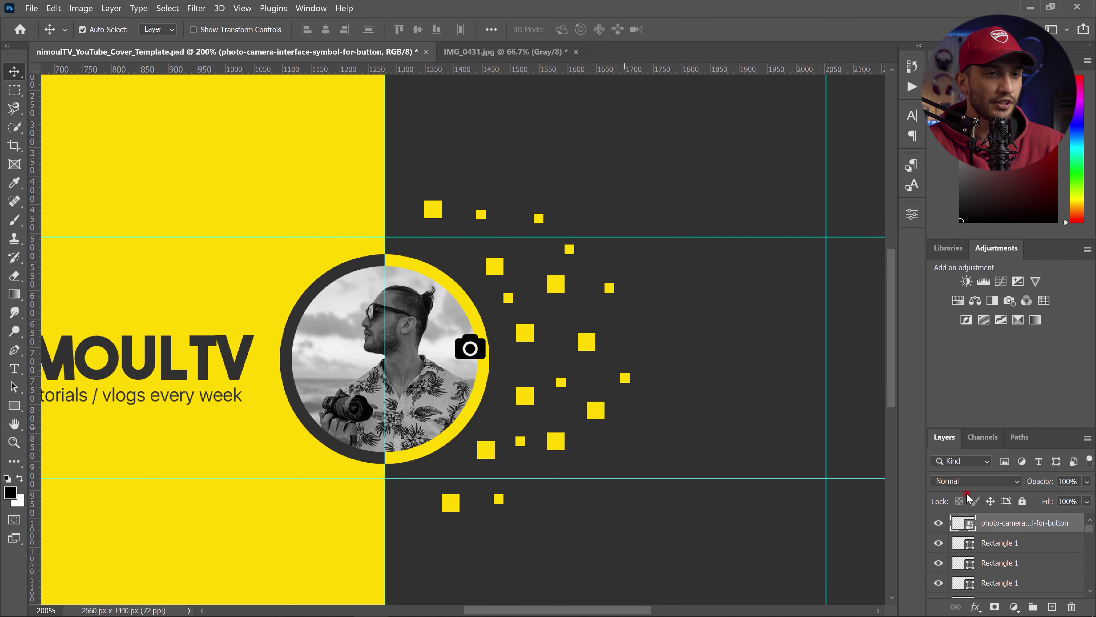
Add a Color Overlay to the camera icon layer, using the yellow sampled from the background (ffd800).
double_click(1014, 522)
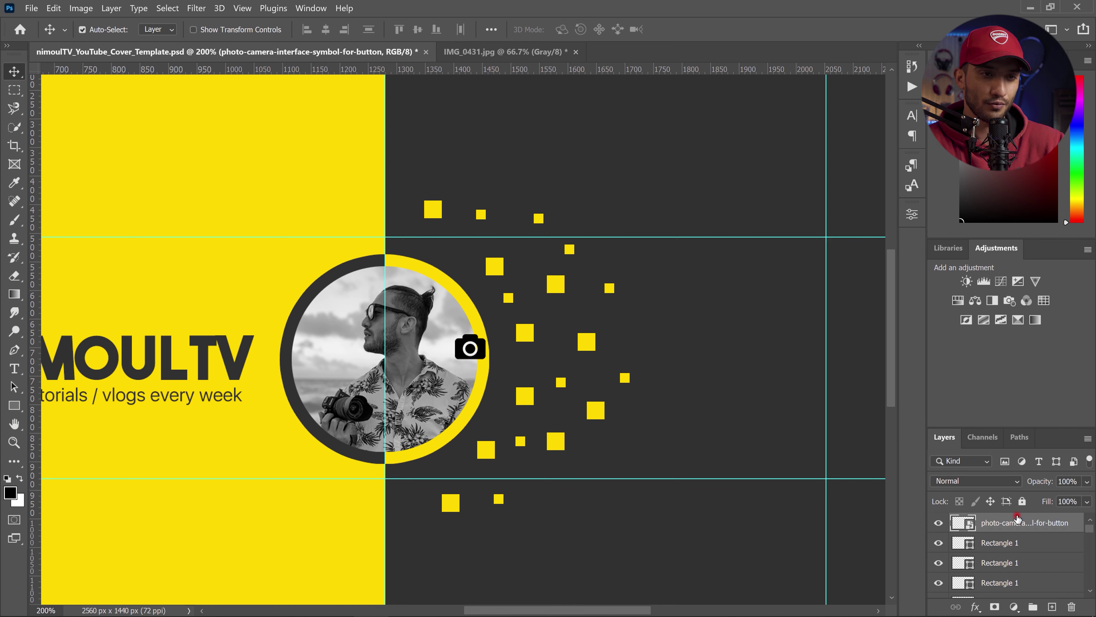
left_click(1079, 521)
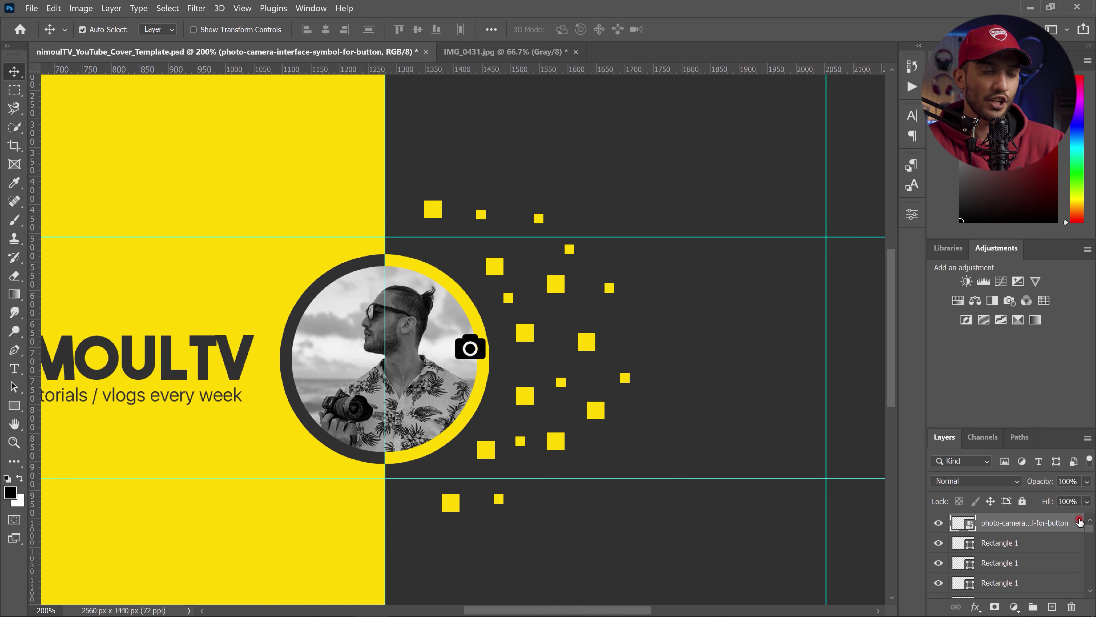
double_click(1079, 522)
left_click(613, 375)
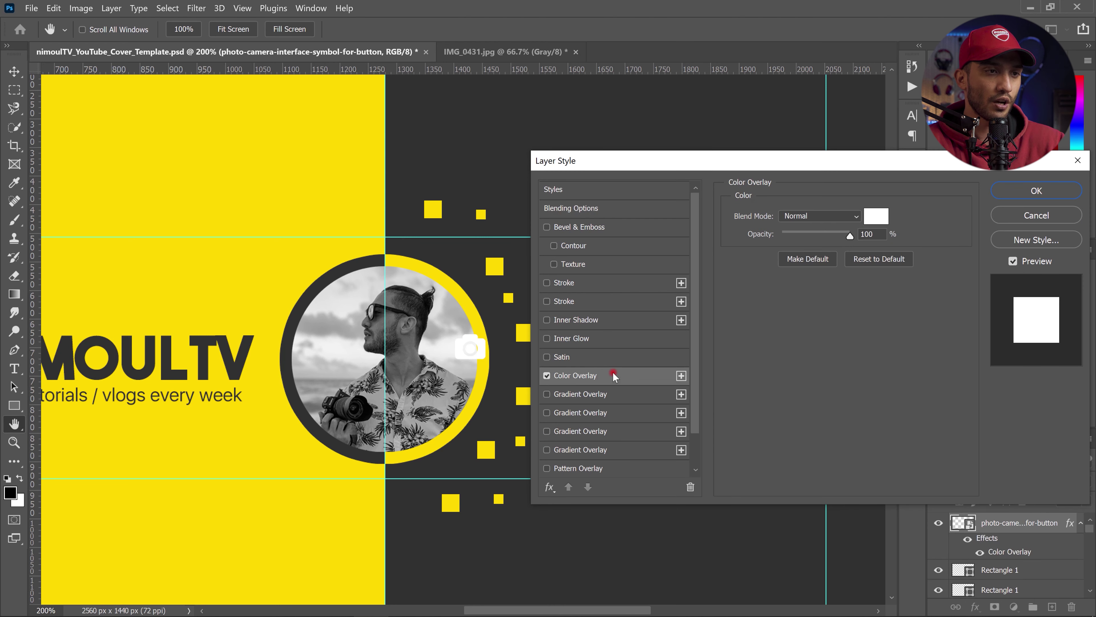
left_click(870, 220)
left_click(358, 140)
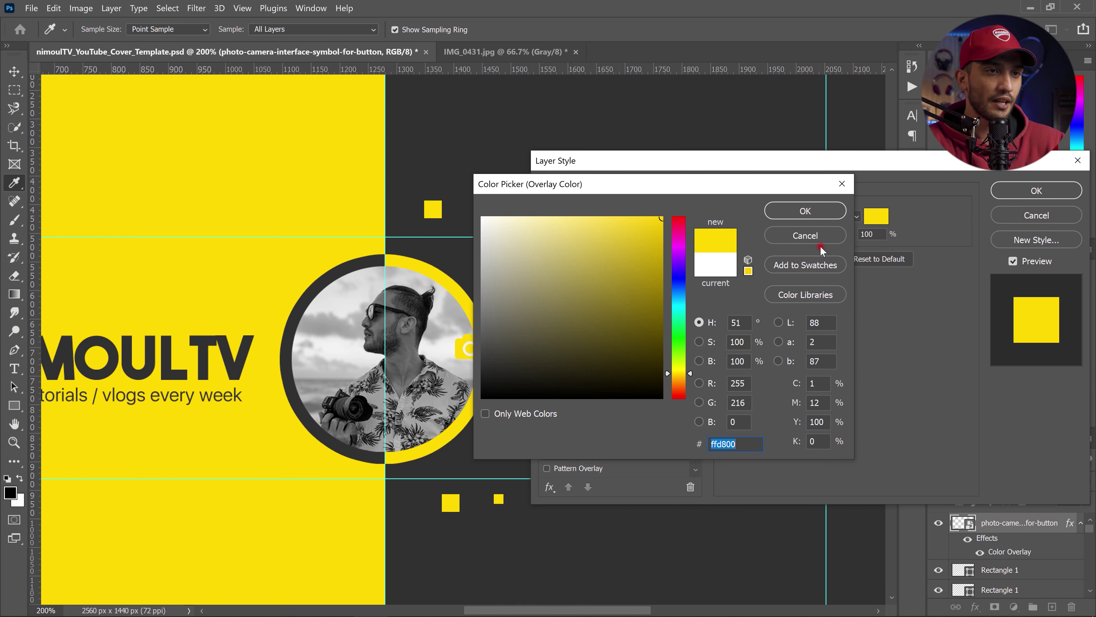
left_click(806, 211)
left_click(1036, 190)
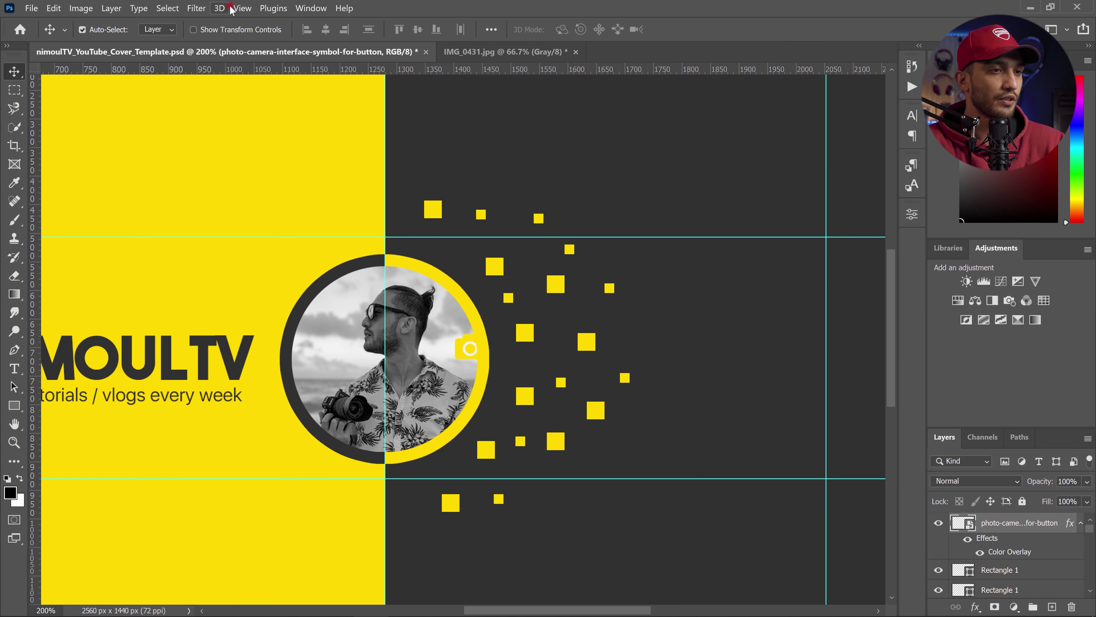
Tilt the camera icon slightly and put it in place of an upper large square, moving that square further right.
left_click_drag(465, 344, 669, 336)
double_click(642, 334)
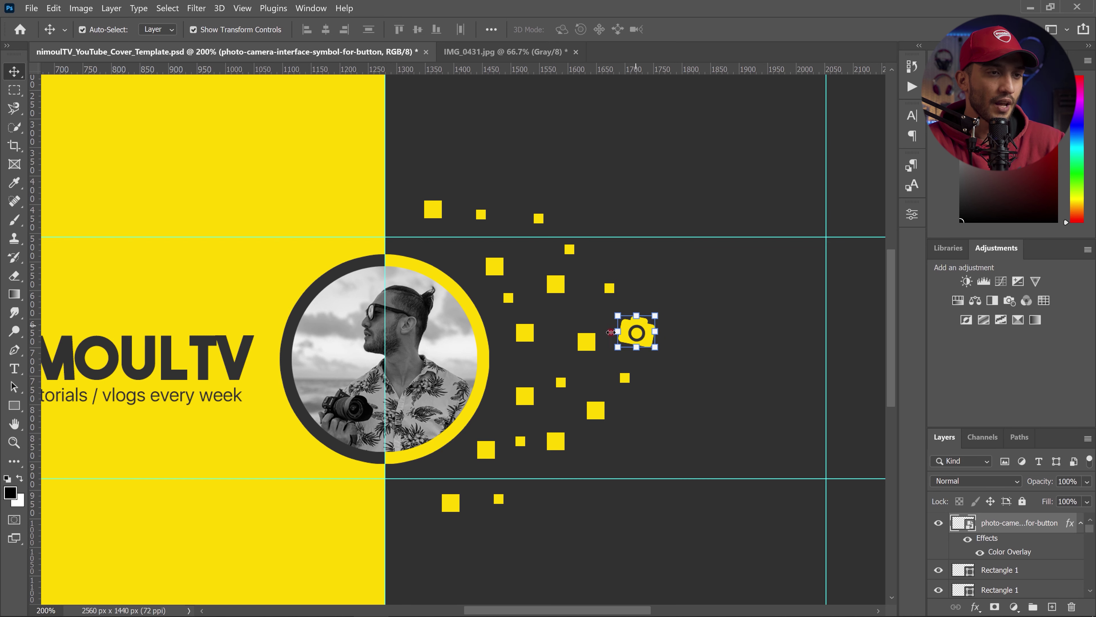
left_click(590, 341)
left_click(554, 285)
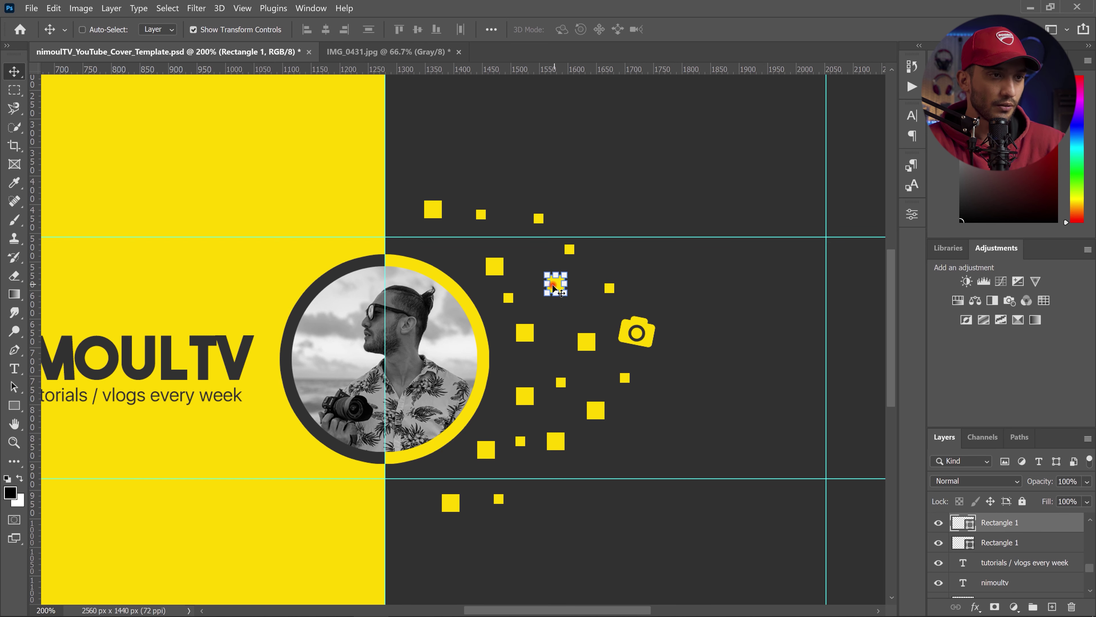
left_click_drag(554, 286, 644, 269)
left_click(622, 327, "ctrl")
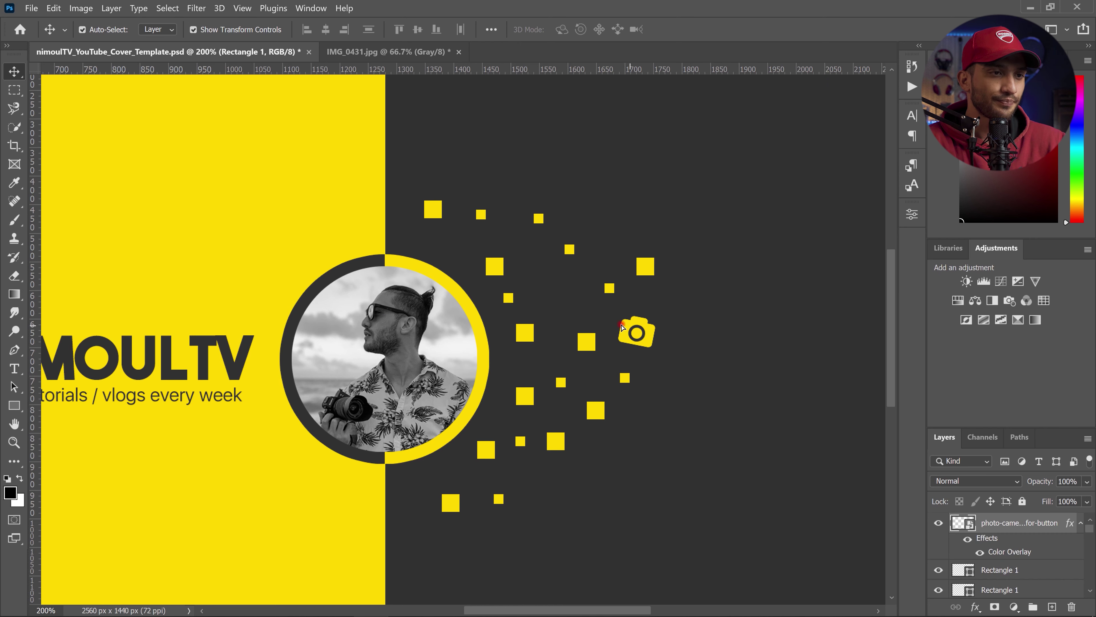
left_click_drag(621, 327, 545, 287)
key("ctrl+h")
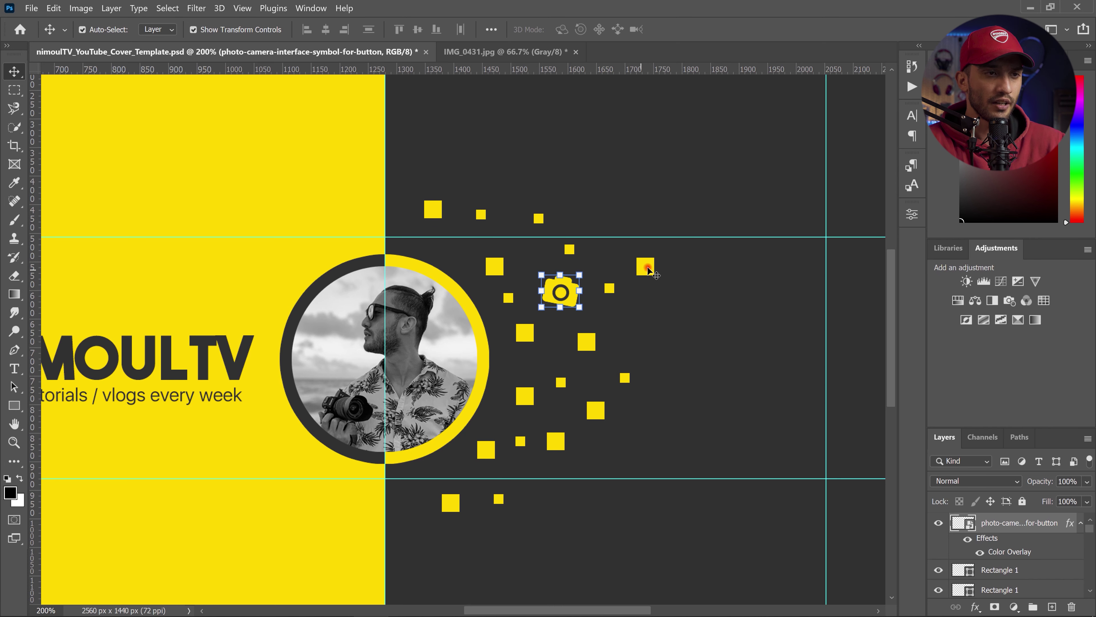
Hide the guides, nudge the relocated square slightly left toward the scatter, and save the document.
left_click(648, 268)
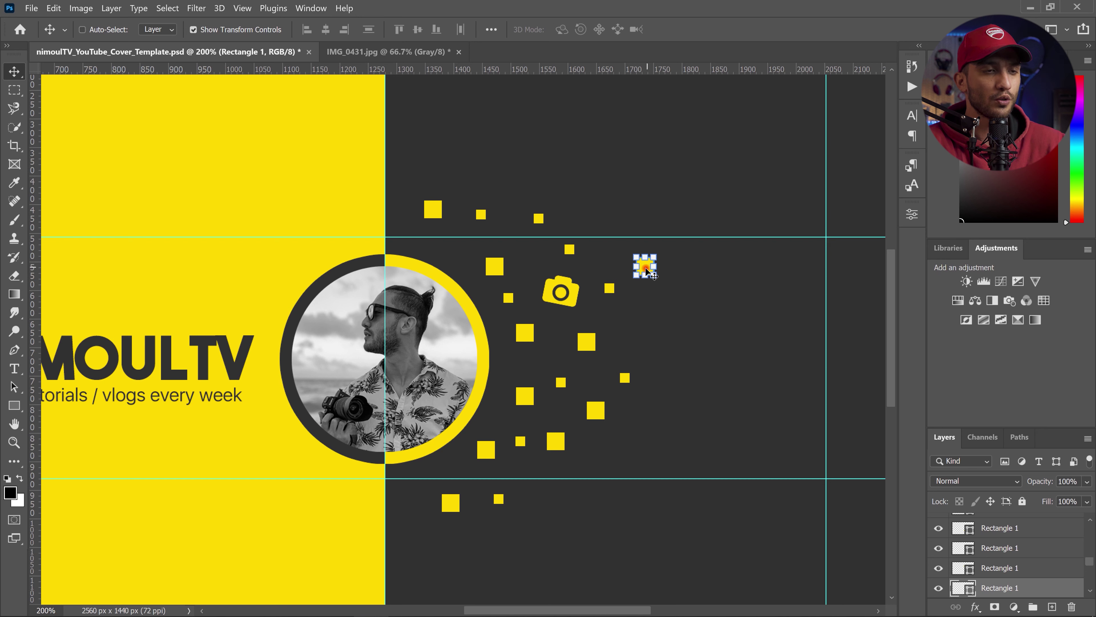
key("ctrl+h")
left_click_drag(646, 271, 634, 272)
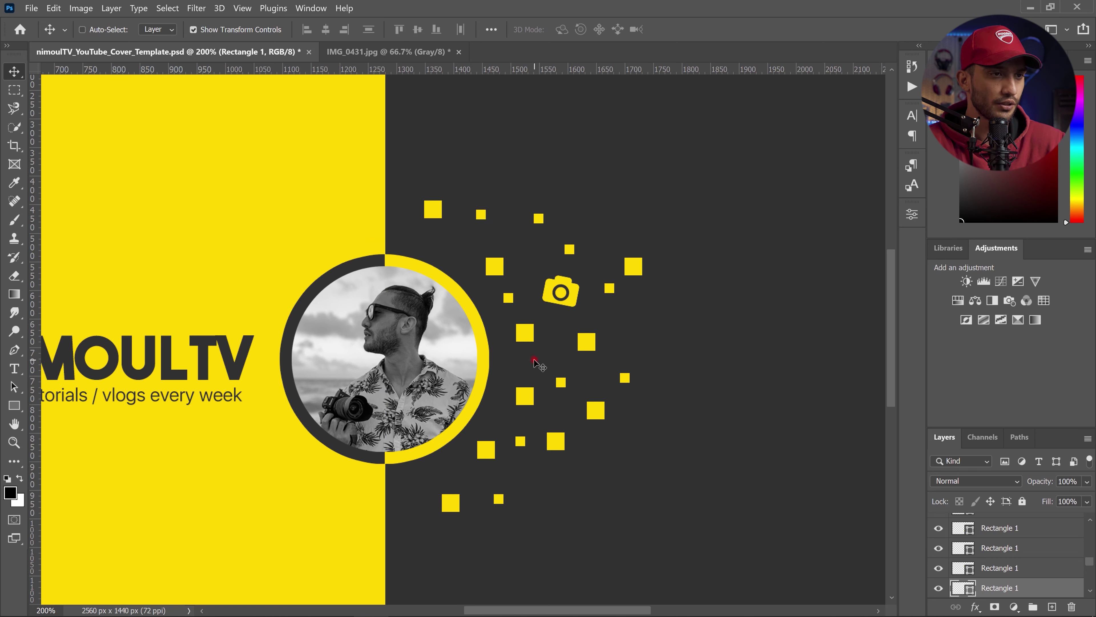
key("ctrl+s")
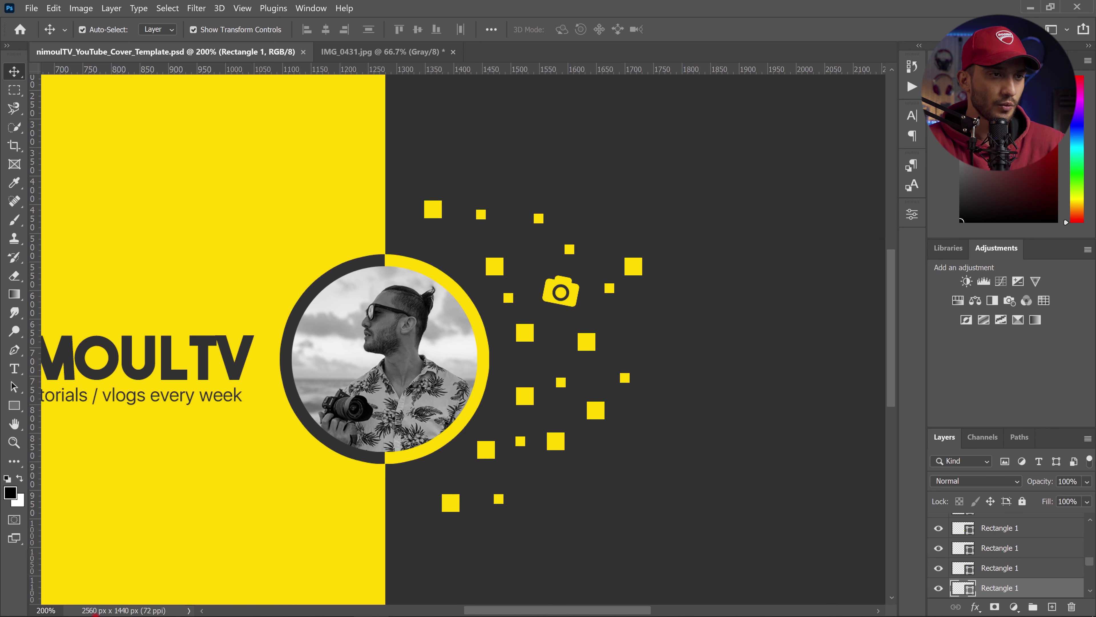
Switch to Chrome, close the camera icon's download page and search Flaticon for video icons.
mouse_move(96, 614)
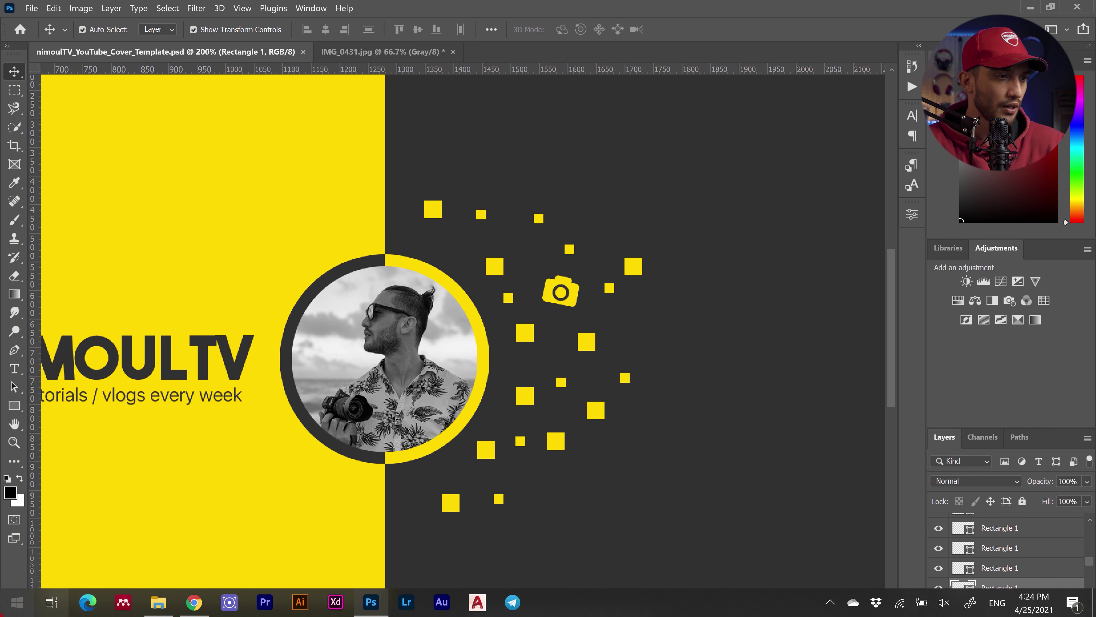
left_click(194, 602)
left_click(914, 121)
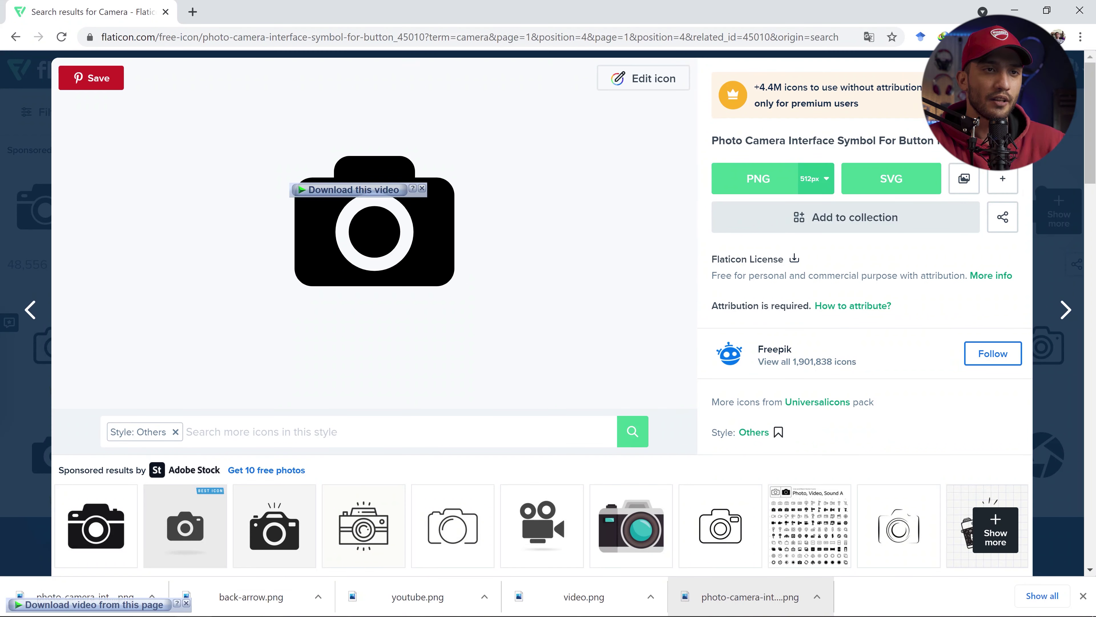
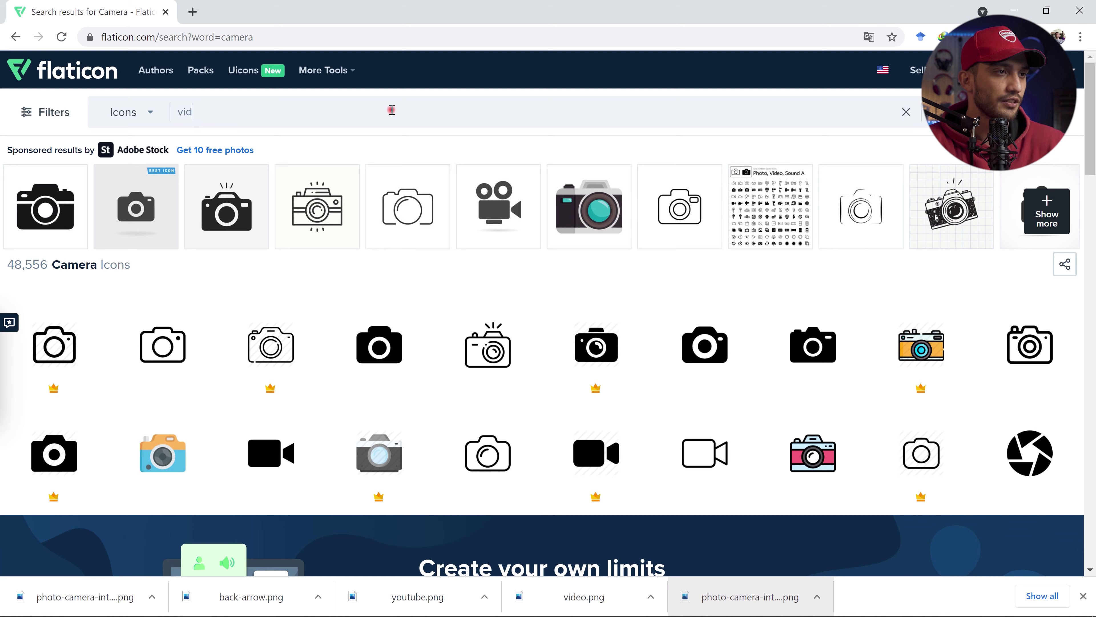
key("Return")
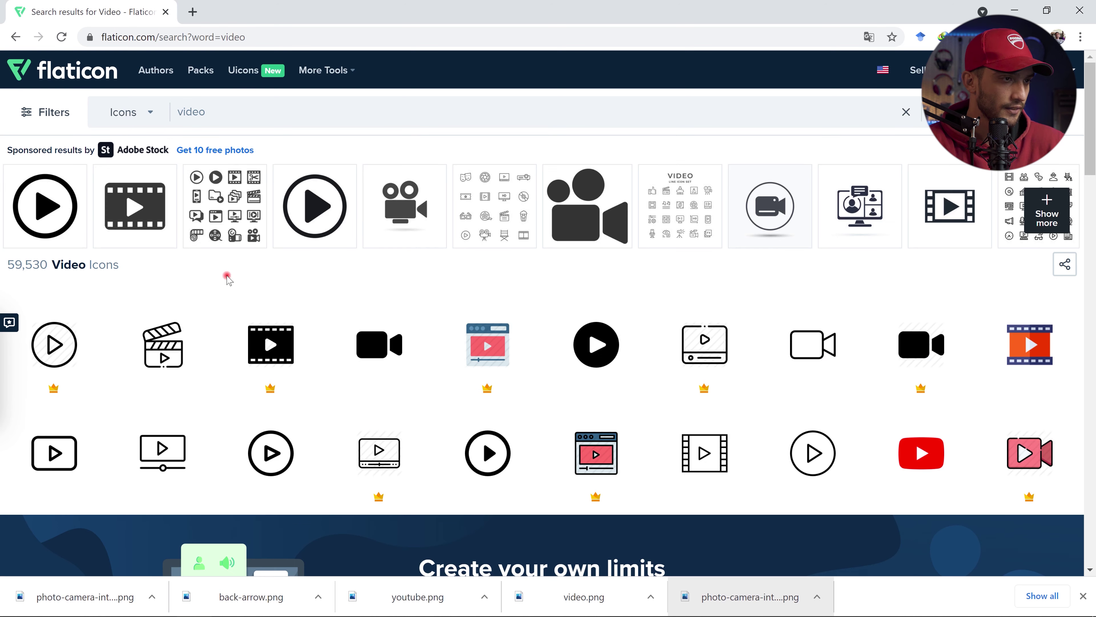
Download the solid black clapperboard Video icon with the play triangle as a free 512 px PNG.
scroll(374, 333, "down", 1)
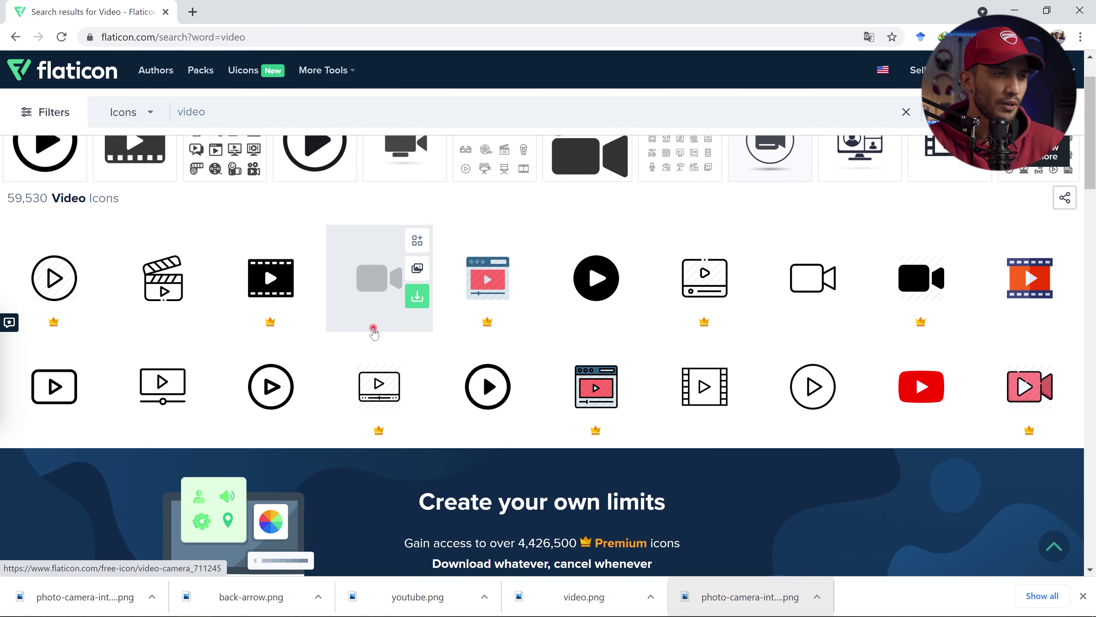
scroll(374, 333, "down", 5)
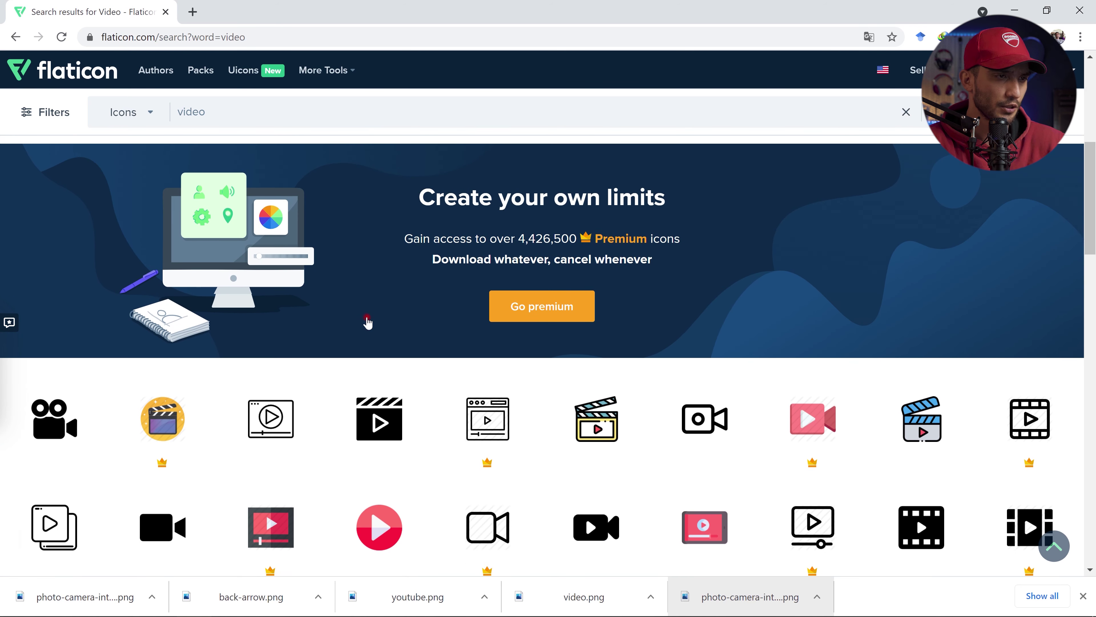
scroll(368, 321, "down", 2)
left_click(376, 293)
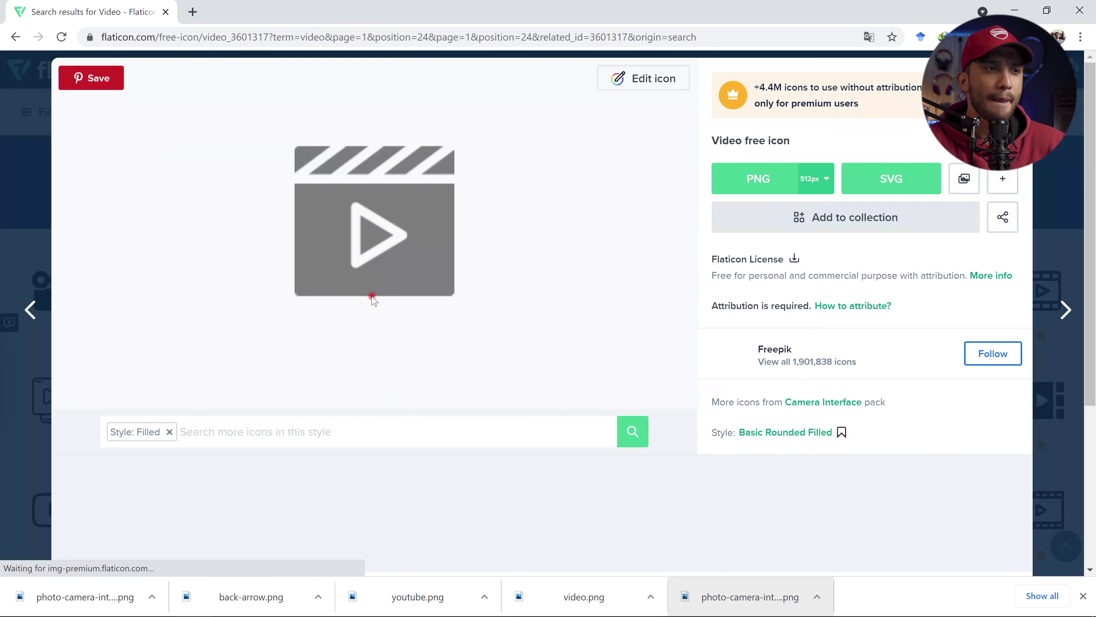
left_click(776, 181)
left_click(707, 277)
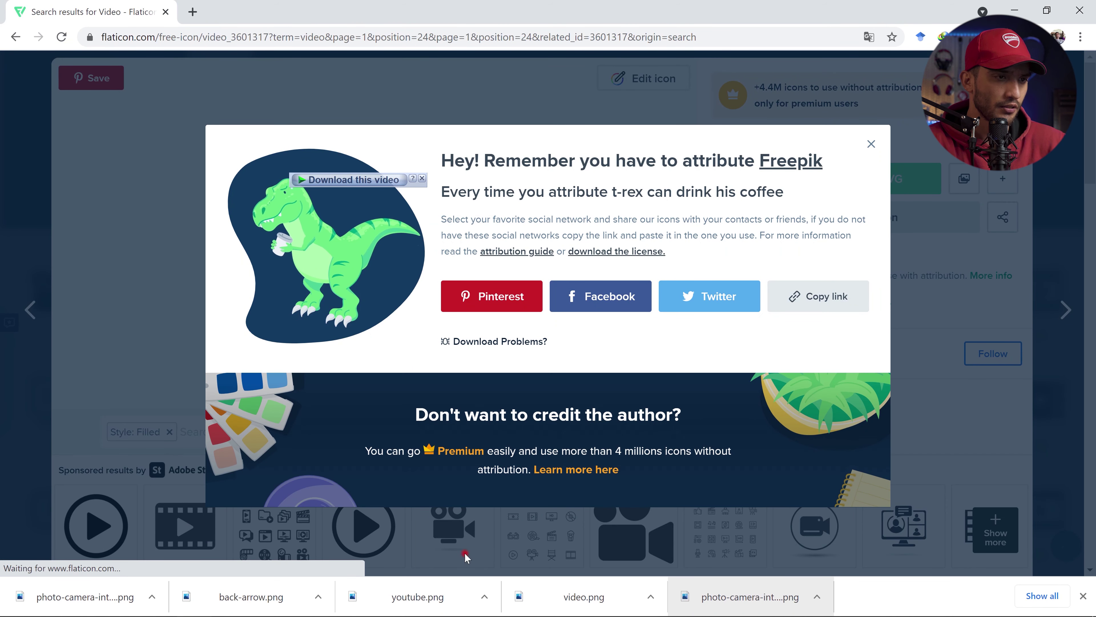
Open the downloaded video.png in Photoshop and copy its clapperboard layer into the channel cover document.
mouse_move(135, 613)
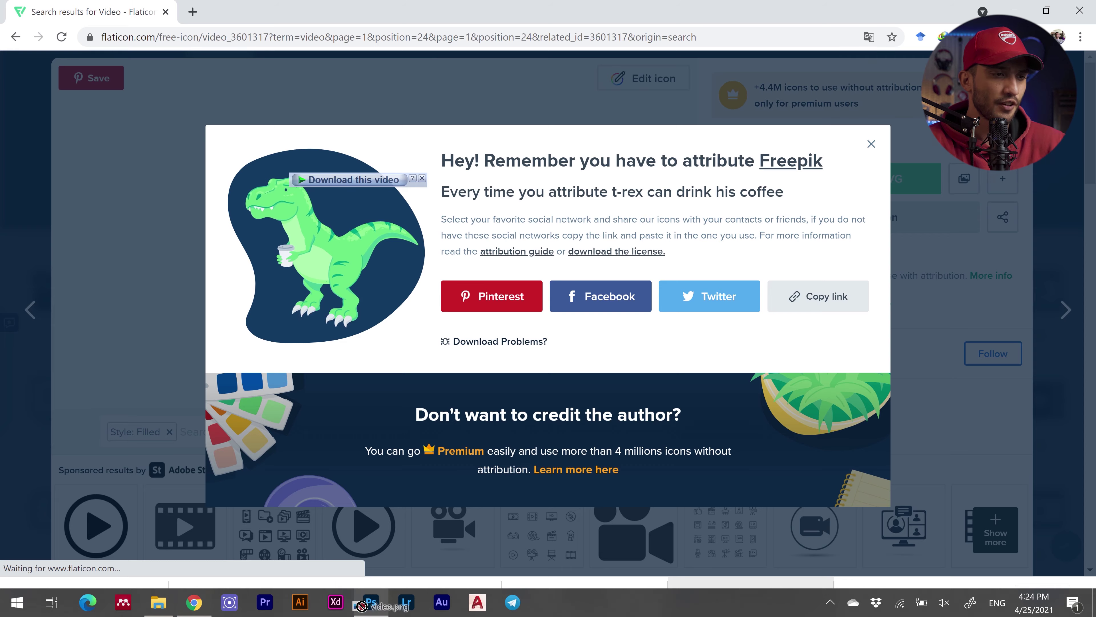
left_click(371, 602)
left_click_drag(454, 4, 454, 47)
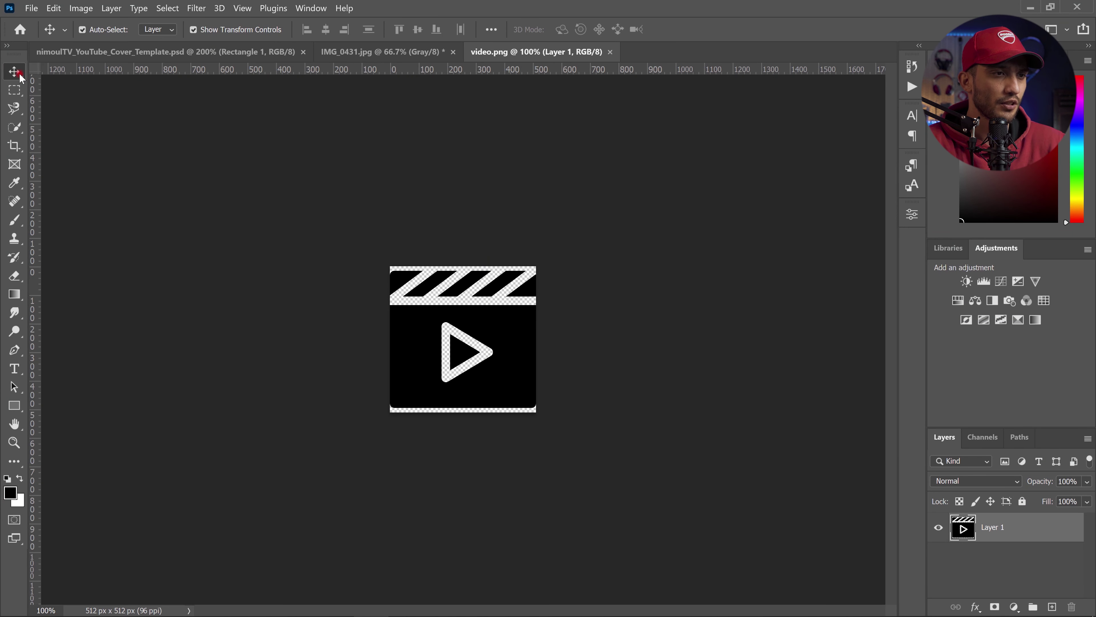
left_click_drag(403, 343, 396, 256)
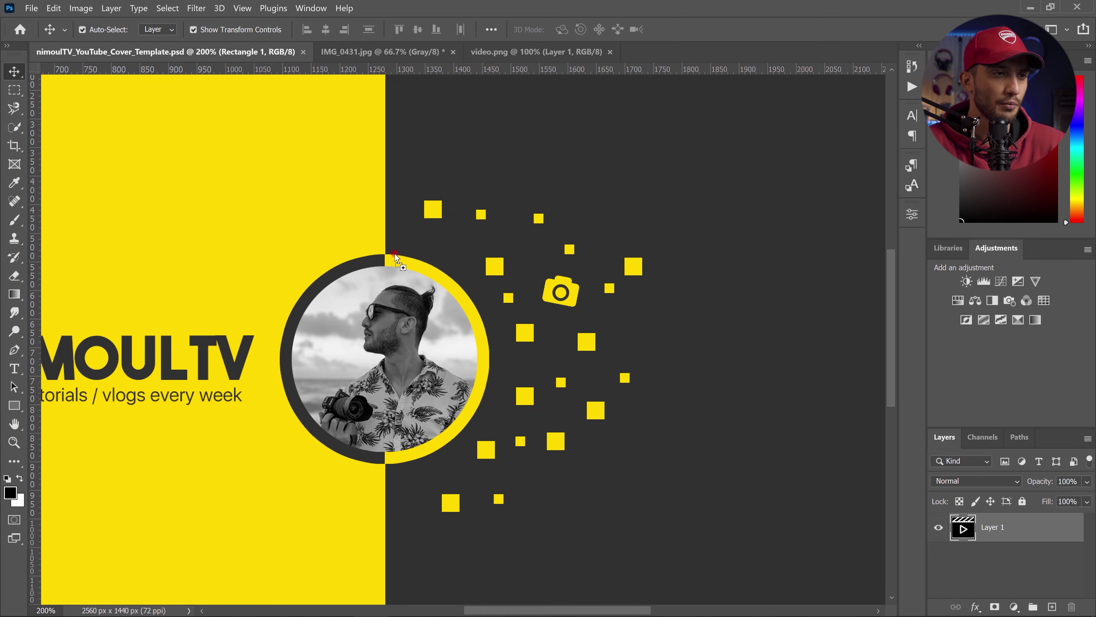
left_click_drag(468, 259, 468, 260)
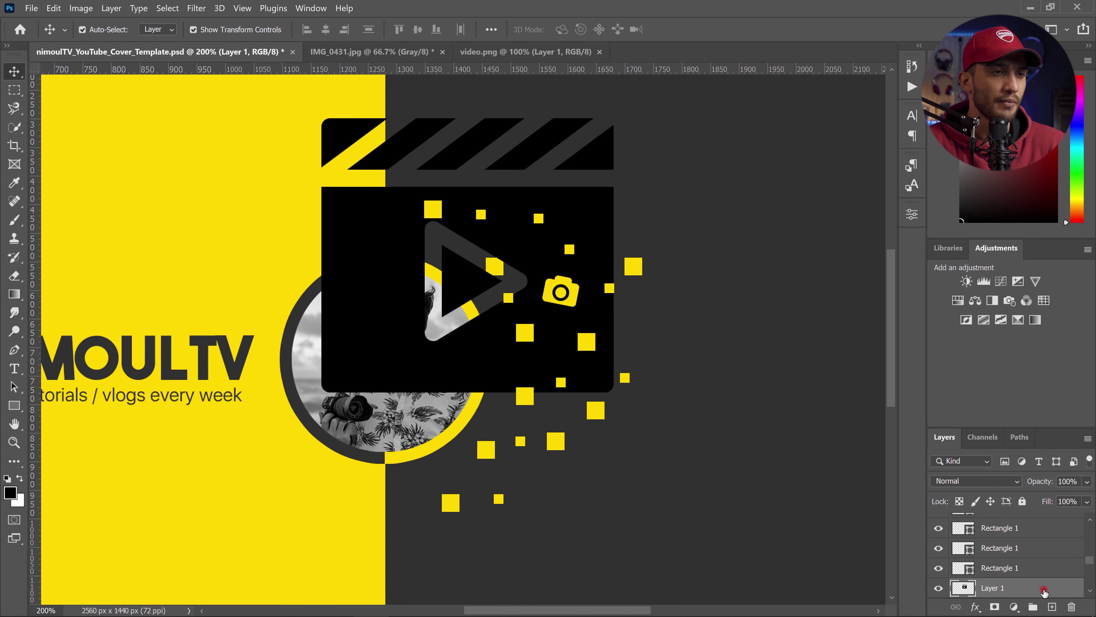
Apply a yellow Color Overlay to the clapperboard layer.
double_click(962, 566)
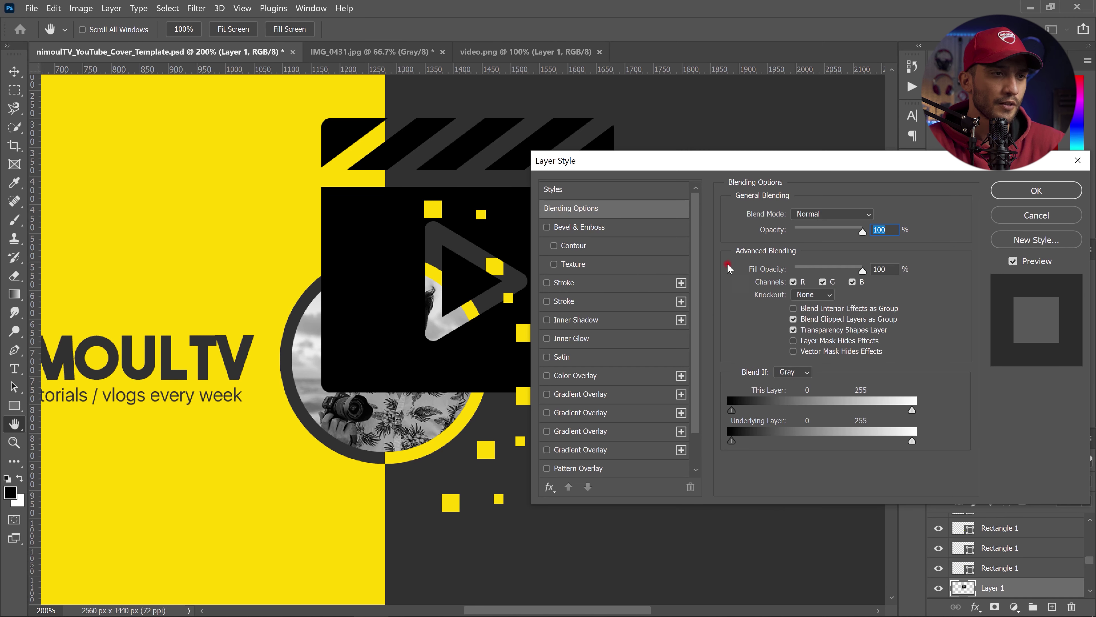
left_click(652, 374)
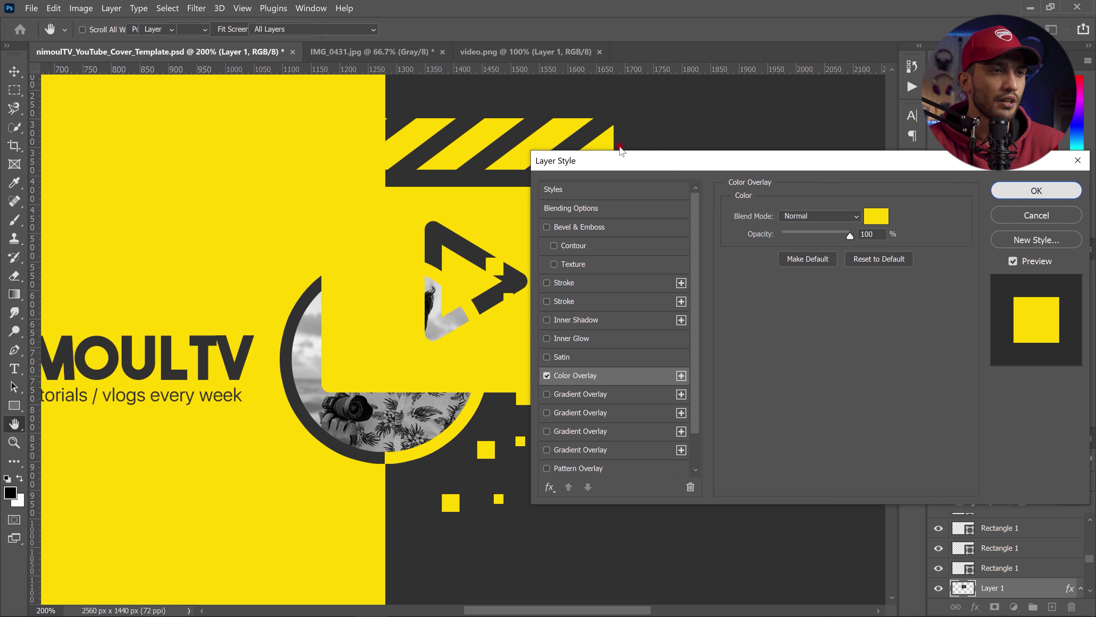
key("Return")
Scale the clapperboard down to about the camera icon's size and place it at the scatter's right edge, below the relocated square.
key("v")
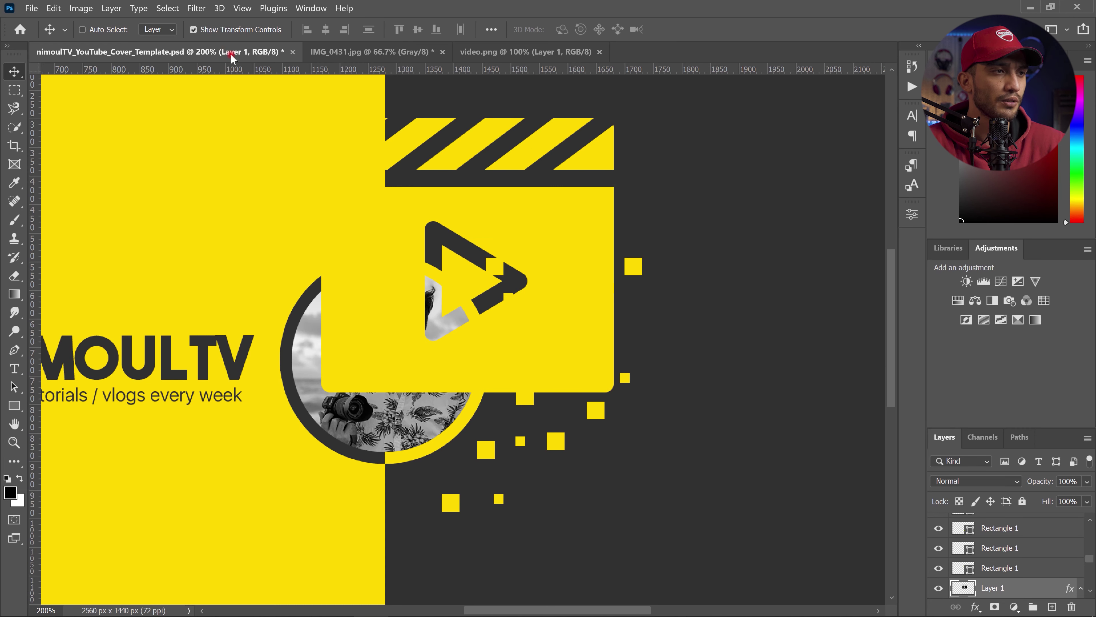
left_click(335, 126, "ctrl")
left_click_drag(320, 117, 643, 327)
key("Return")
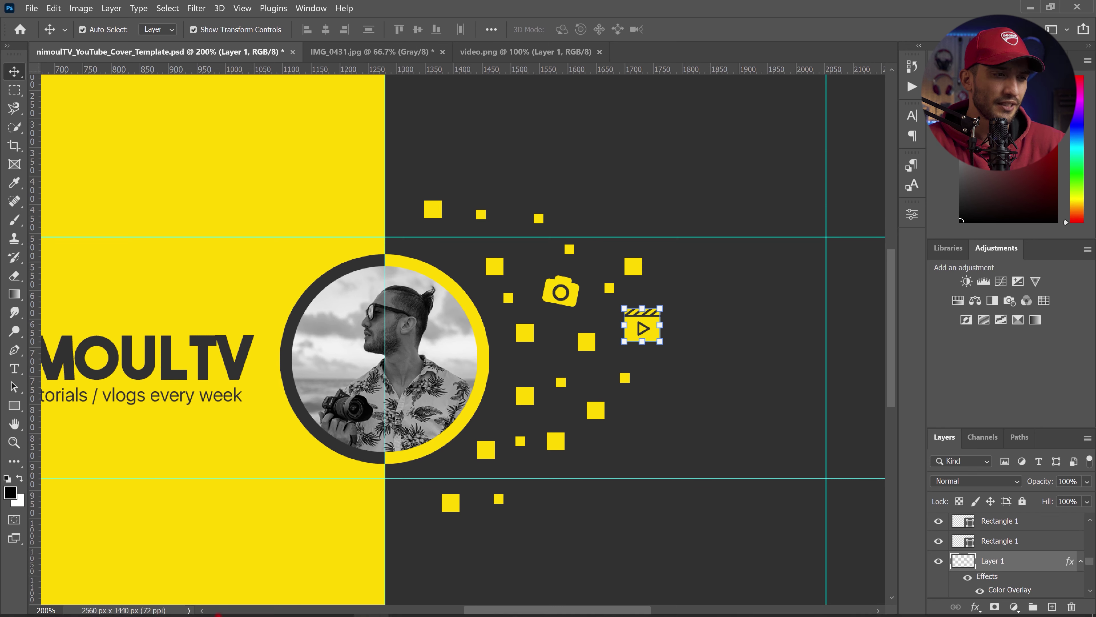
Switch to Chrome, close the clapperboard's download page and search Flaticon for youtube icons.
left_click(195, 601)
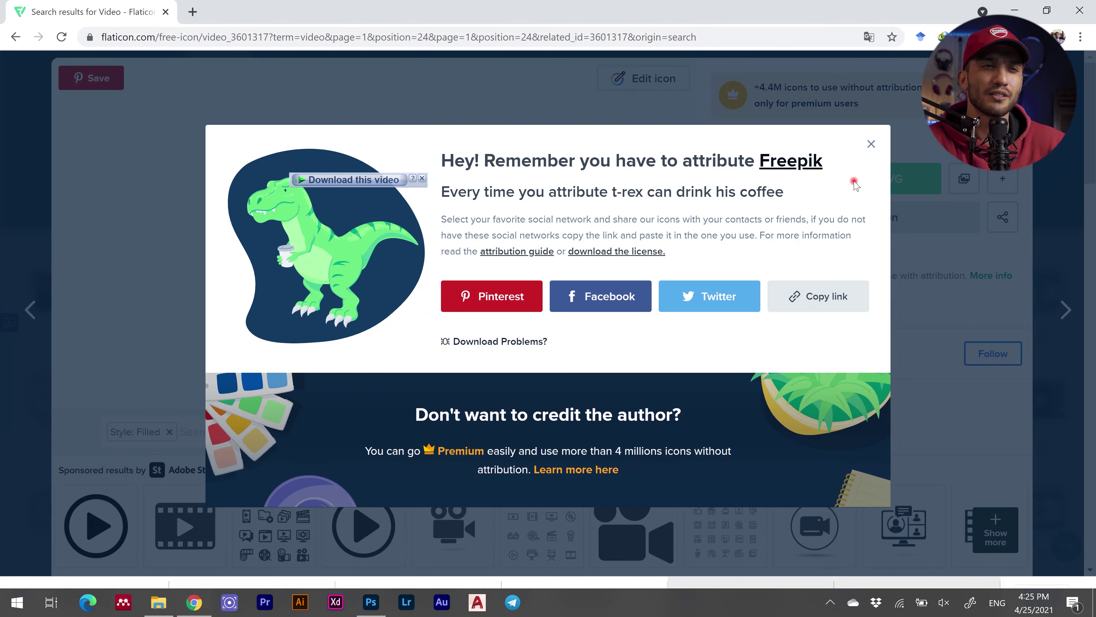
key("Escape")
key("Escape")
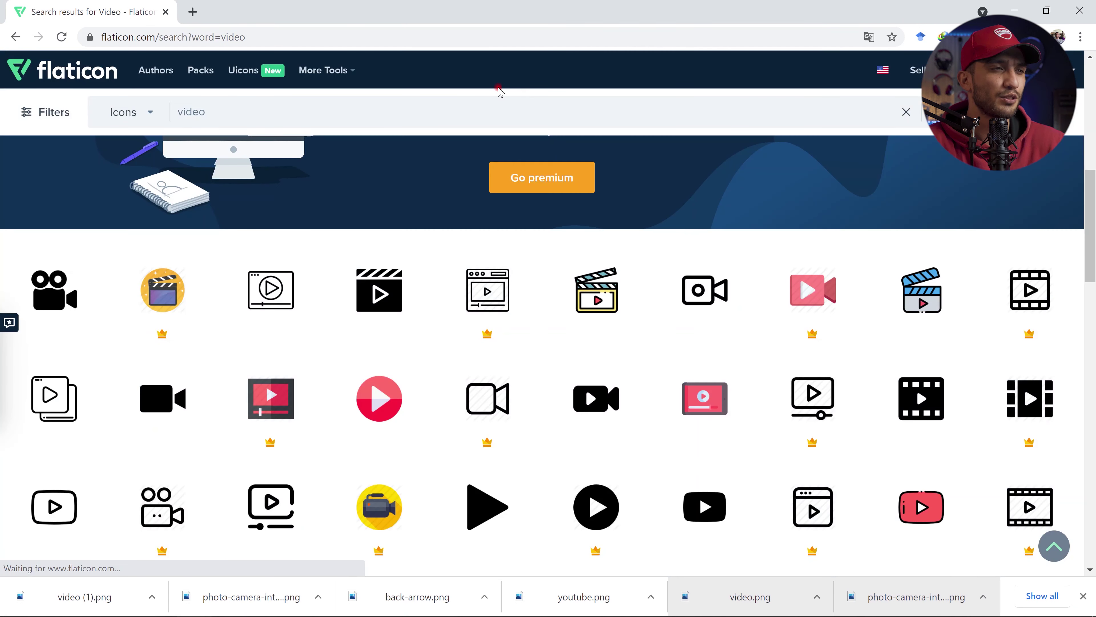
left_click(498, 103)
type("youtube")
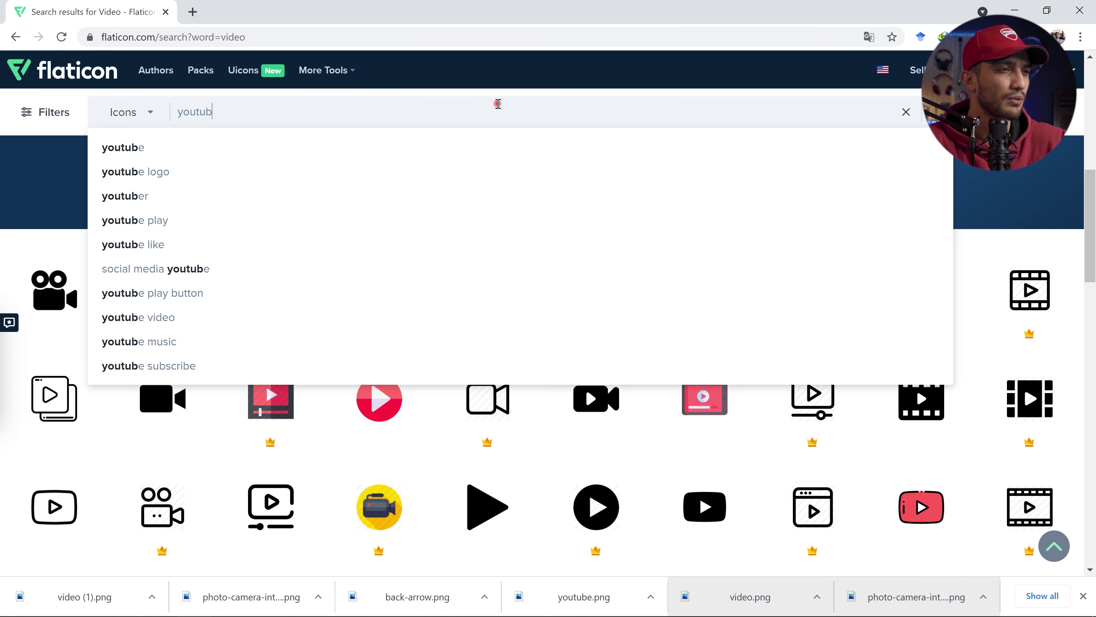
left_click(523, 146)
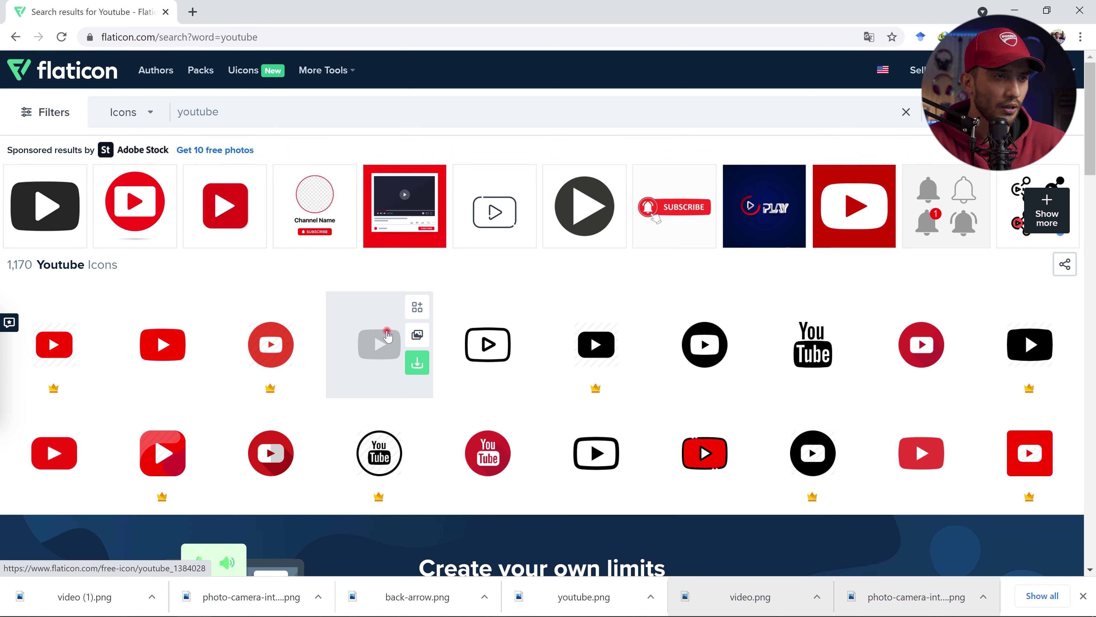
Download the solid black YouTube icon as a PNG and place the file into the channel cover document in Photoshop.
left_click(377, 342)
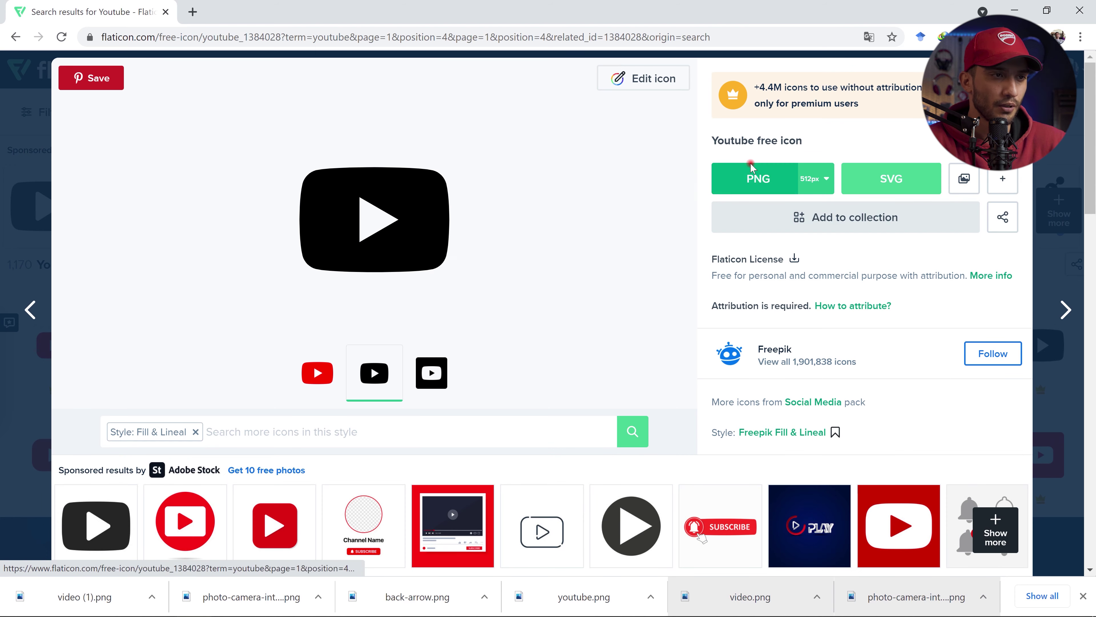
left_click(759, 178)
left_click(641, 298)
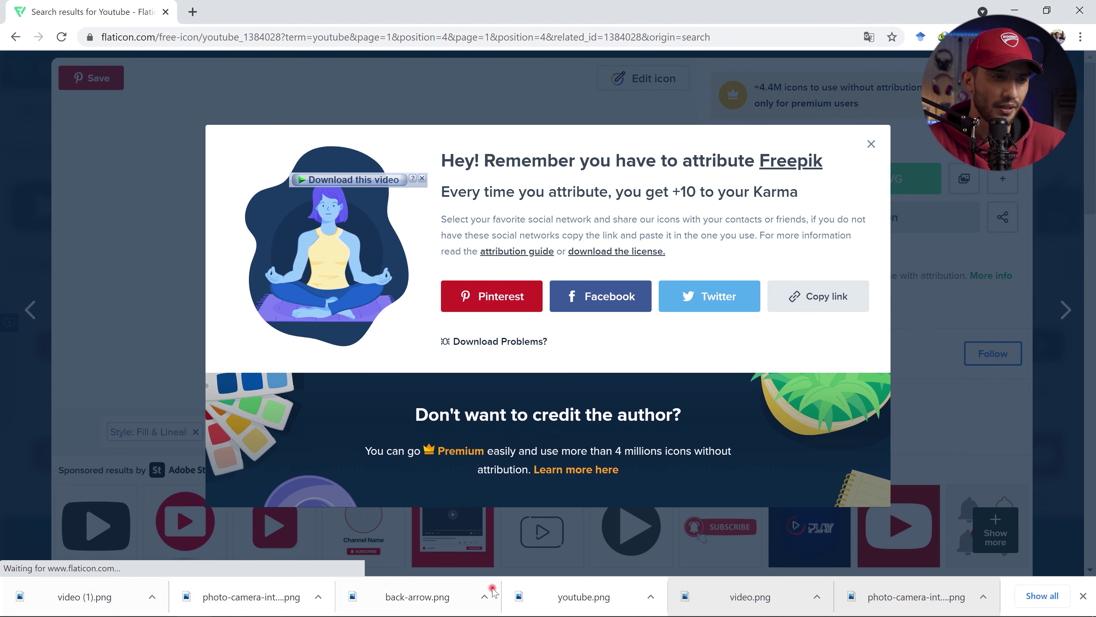
left_click_drag(561, 596, 880, 450)
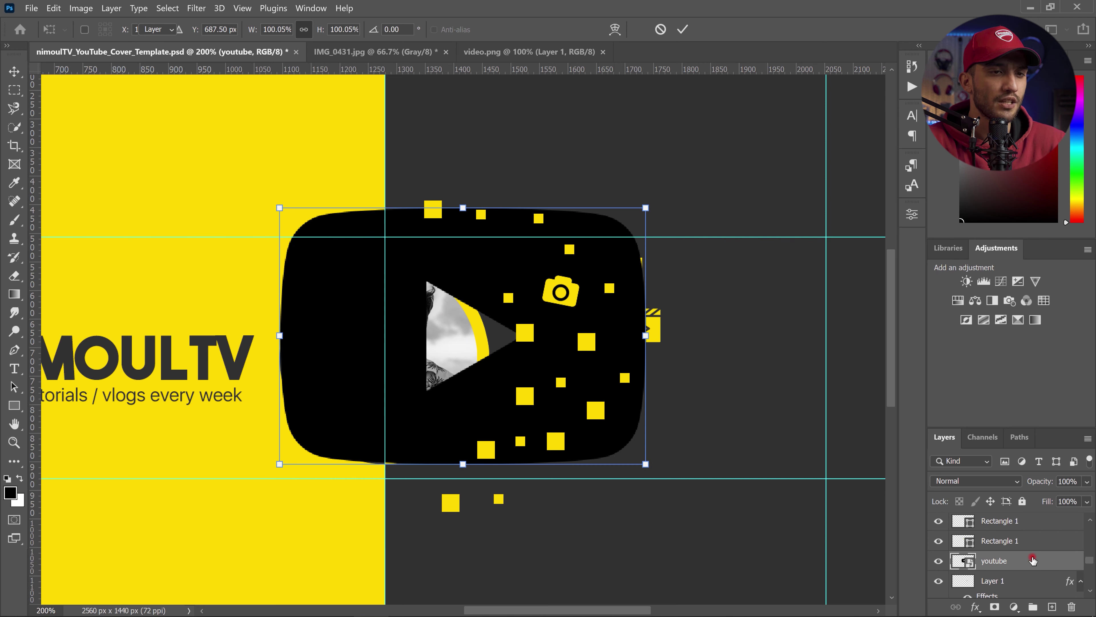
Accept the placed YouTube icon and give its layer a yellow Color Overlay.
double_click(1033, 561)
left_click(575, 375)
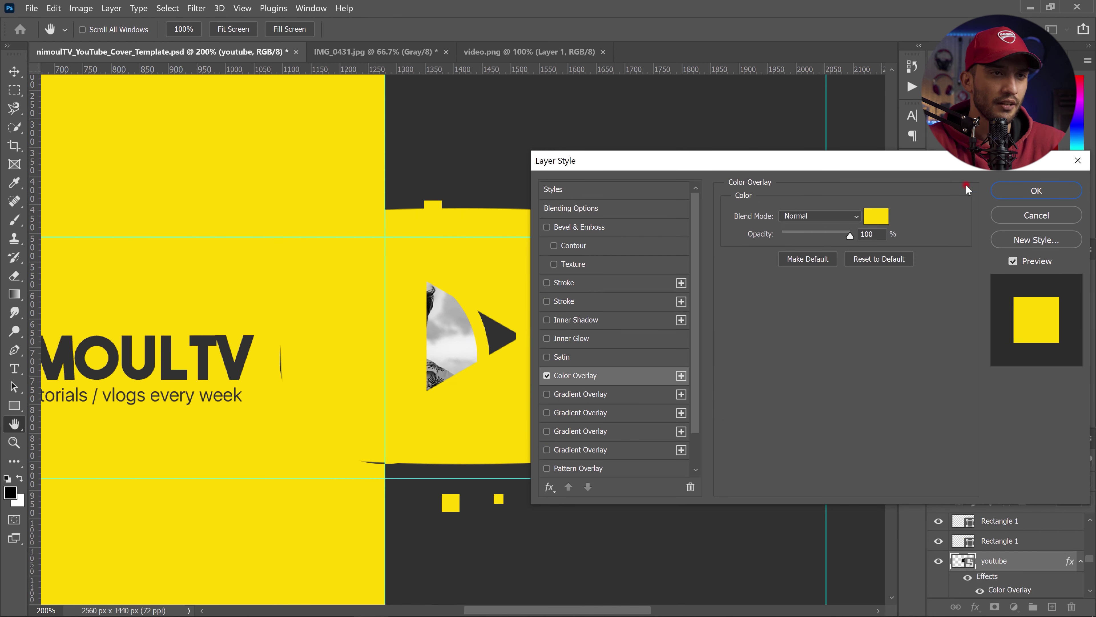
left_click(1036, 191)
Scale the YouTube icon down to about the clapperboard's size and place it at the scatter's right edge, below the clapperboard.
key("v")
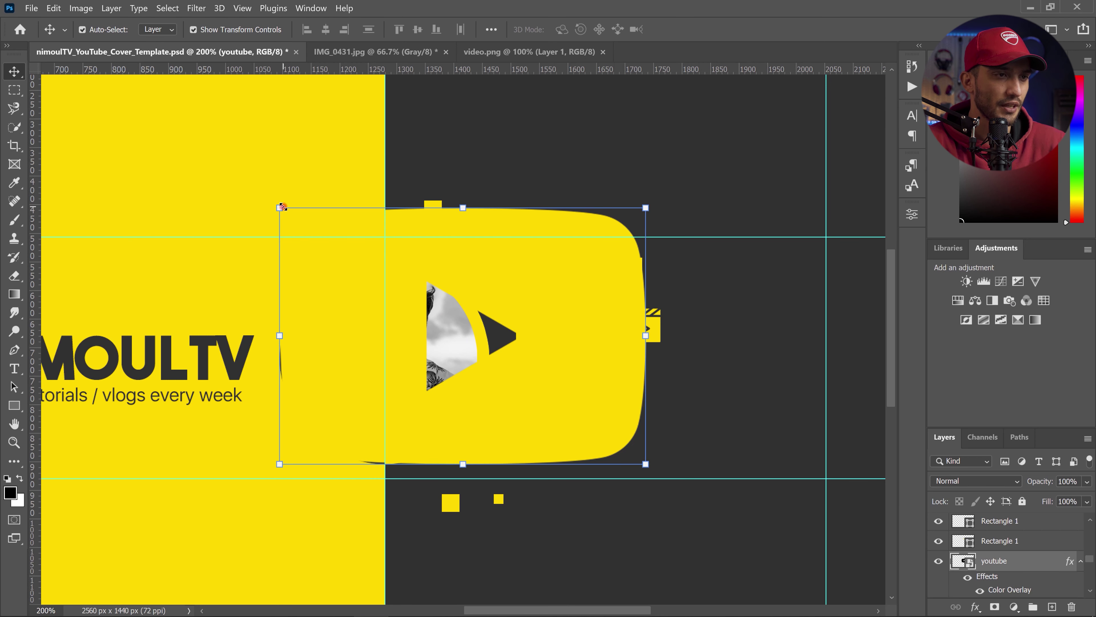
left_click_drag(281, 207, 782, 516)
key("Return")
left_click_drag(777, 561, 644, 416)
Move the large square beside the portrait's lower right out to the empty dark area right of the scatter.
left_click(594, 410)
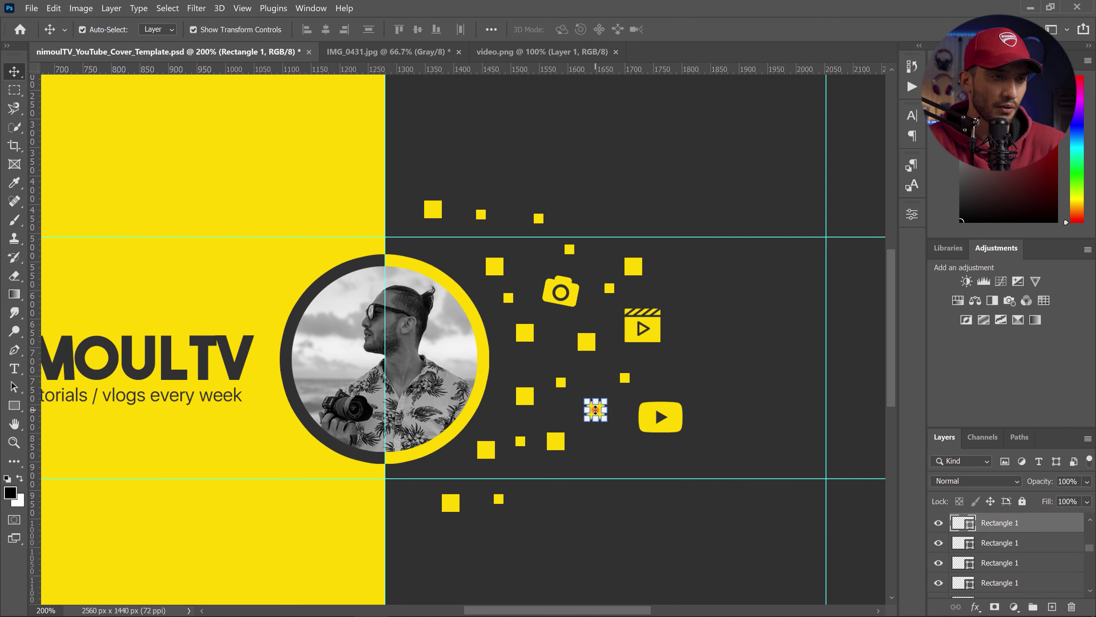
left_click(524, 401)
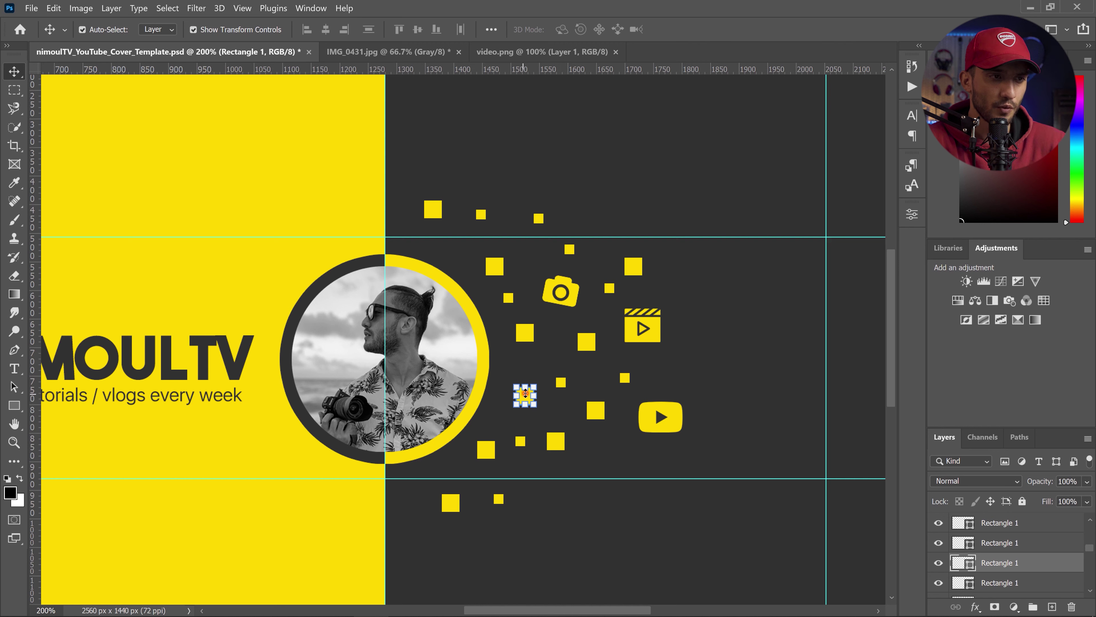
key("ctrl+h")
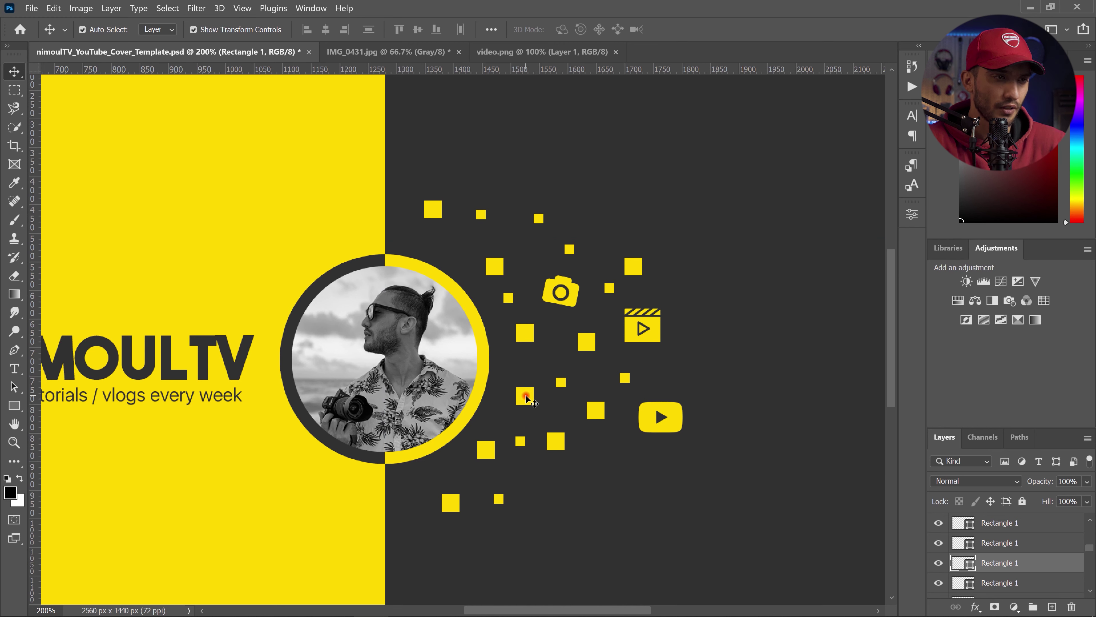
left_click_drag(525, 398, 729, 361)
Move the YouTube icon into the vacated spot beside the portrait and rotate it by about -16.6°.
left_click_drag(676, 421, 540, 405)
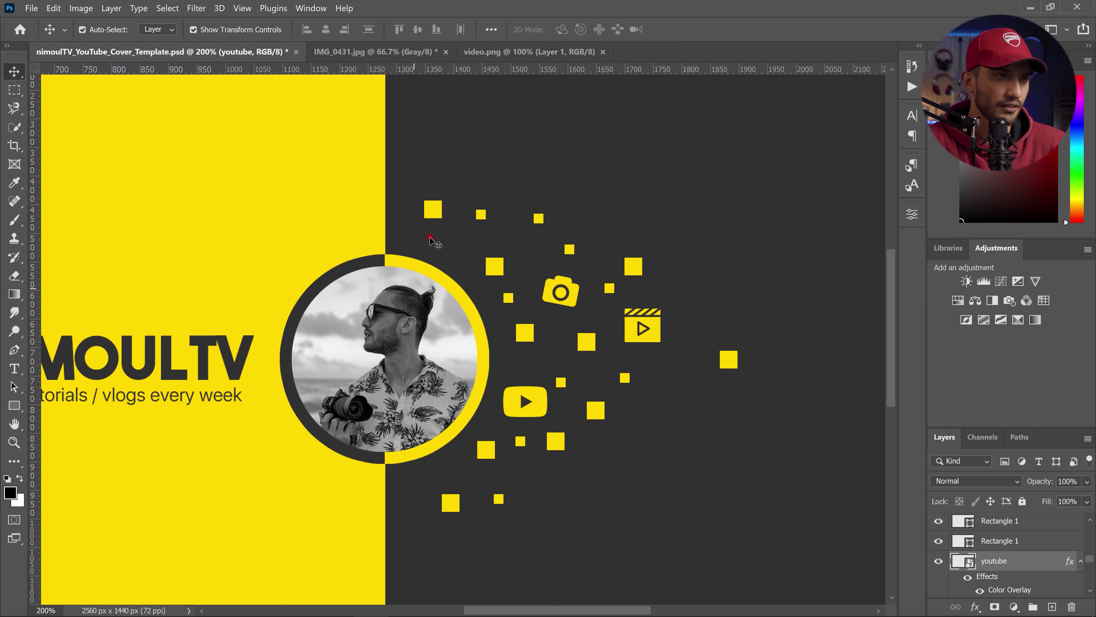
key("ctrl+h")
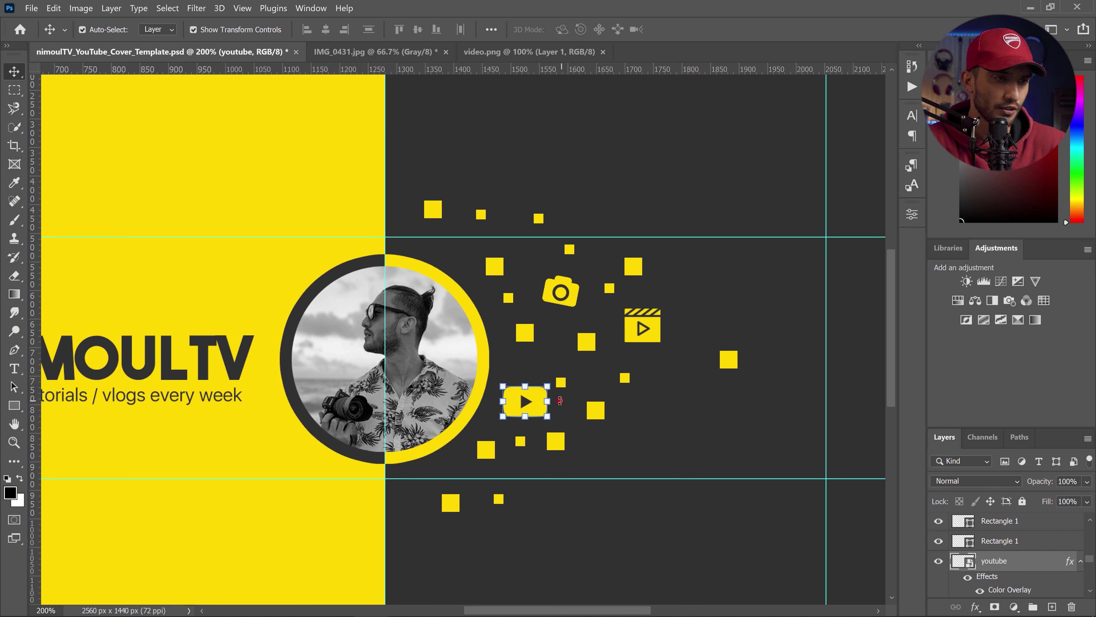
left_click_drag(560, 400, 557, 392)
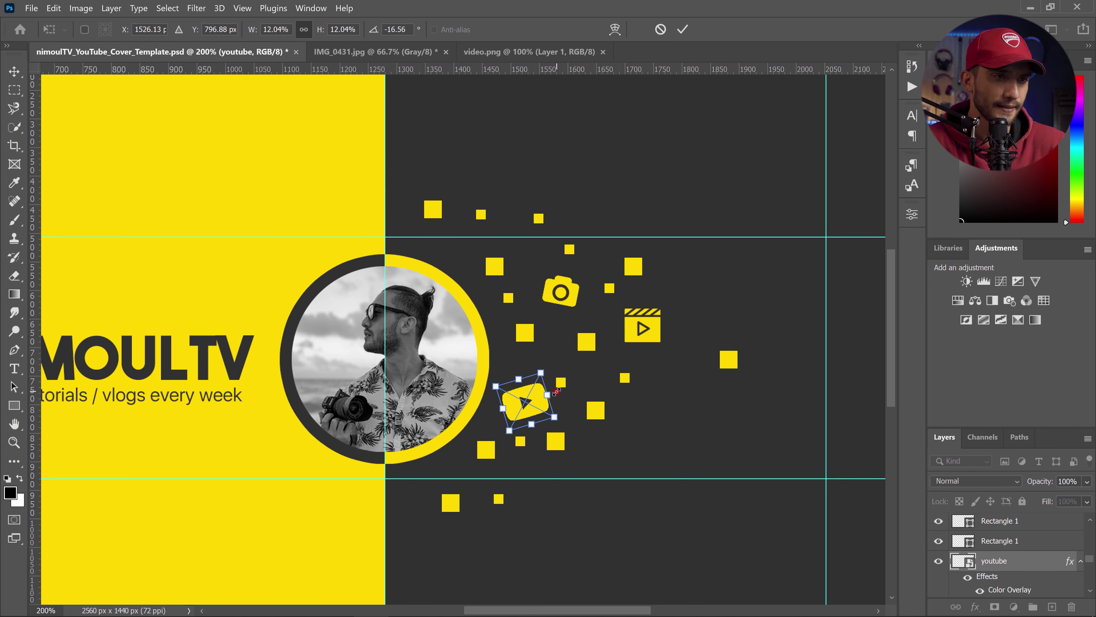
key("Return")
Move the set-aside large square back into the scatter, at its lower-right edge.
left_click(729, 360)
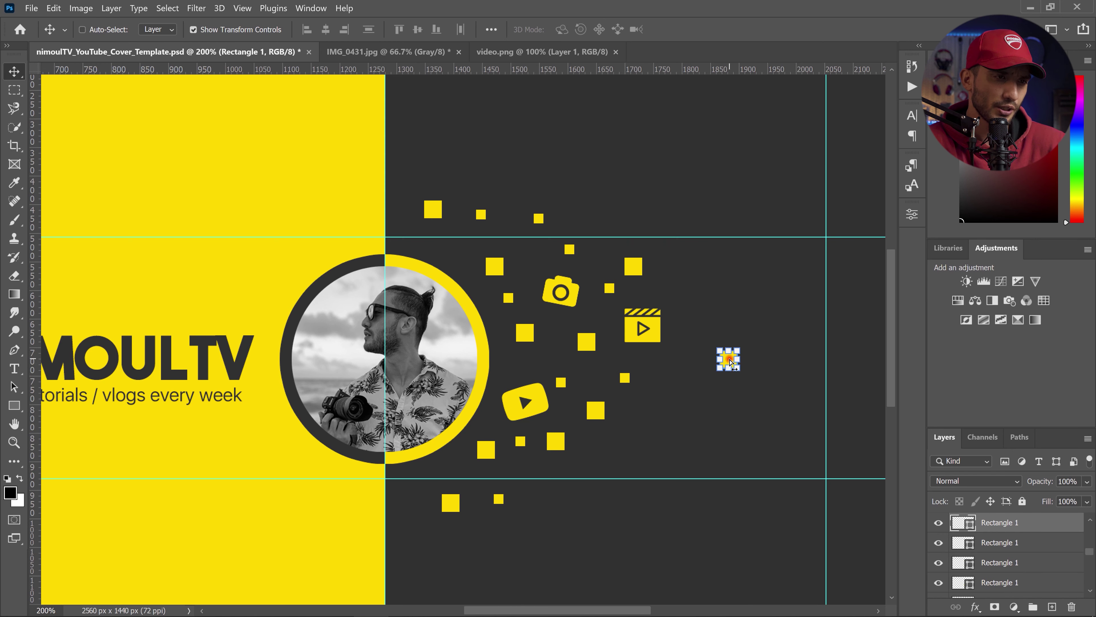
key("ctrl+h")
left_click_drag(731, 362, 631, 439)
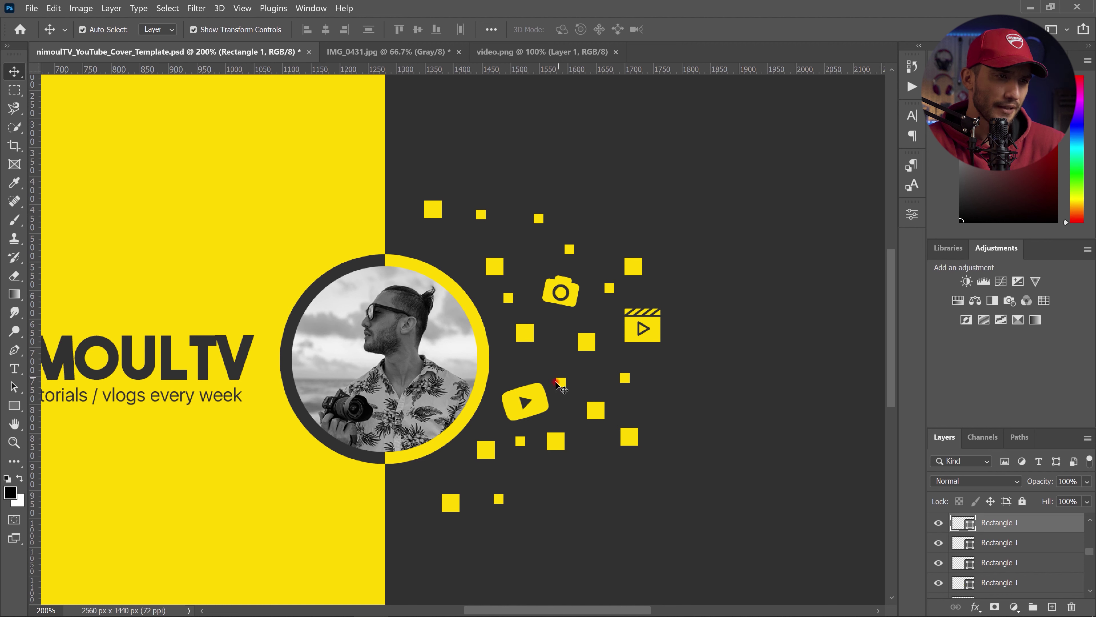
Place small square copies right of the clapperboard and below the scatter, plus two large square copies along its lower edge.
left_click_drag(558, 385, 721, 342)
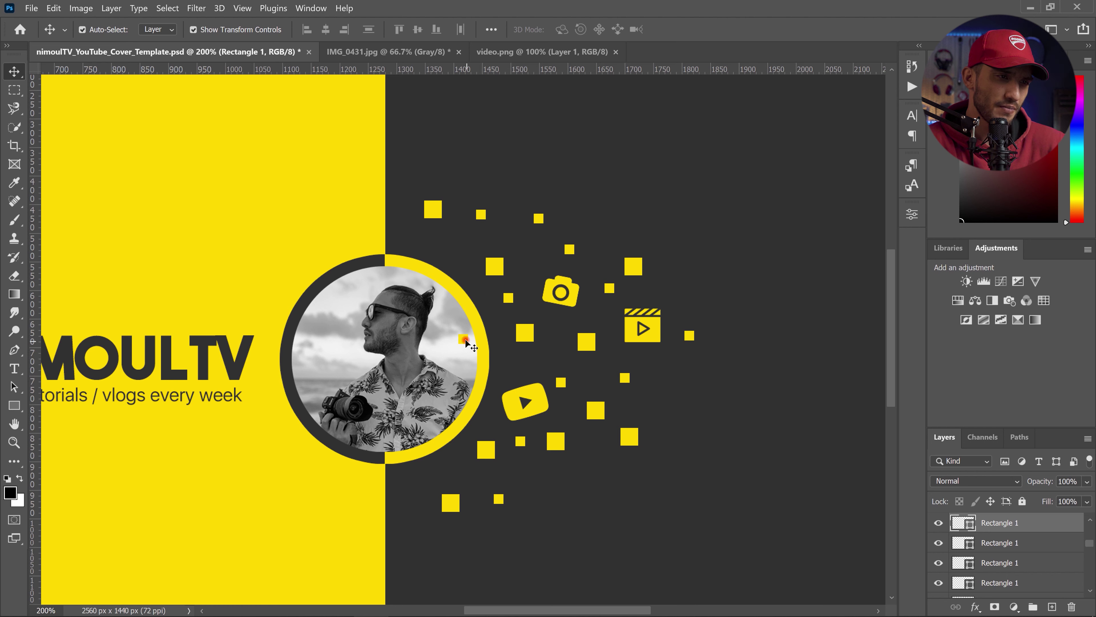
left_click_drag(465, 342, 549, 465)
left_click(561, 445)
key("ctrl")
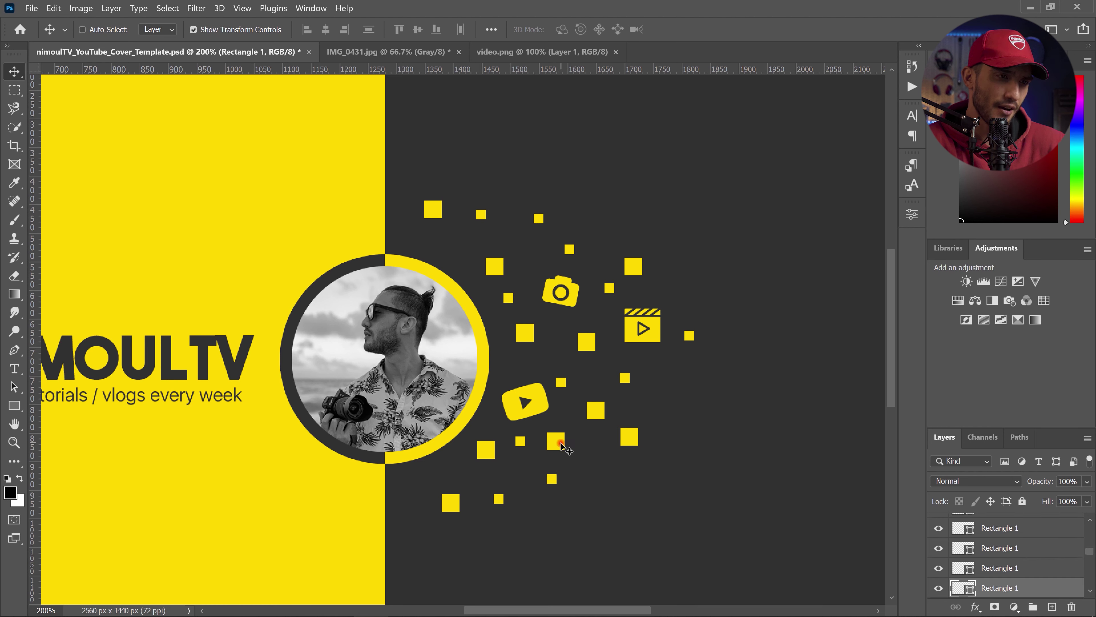
left_click_drag(464, 342, 548, 451)
left_click_drag(501, 421, 535, 480)
Place two large square copies and one small square copy along the scatter's upper edge.
left_click_drag(464, 341, 599, 220)
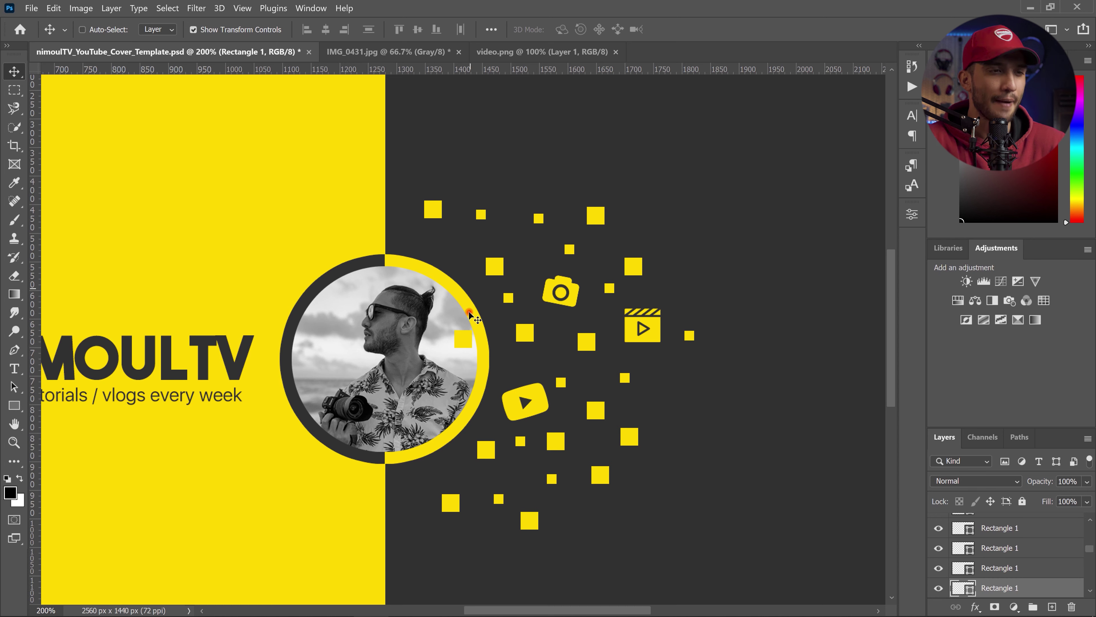
left_click_drag(464, 345, 505, 189)
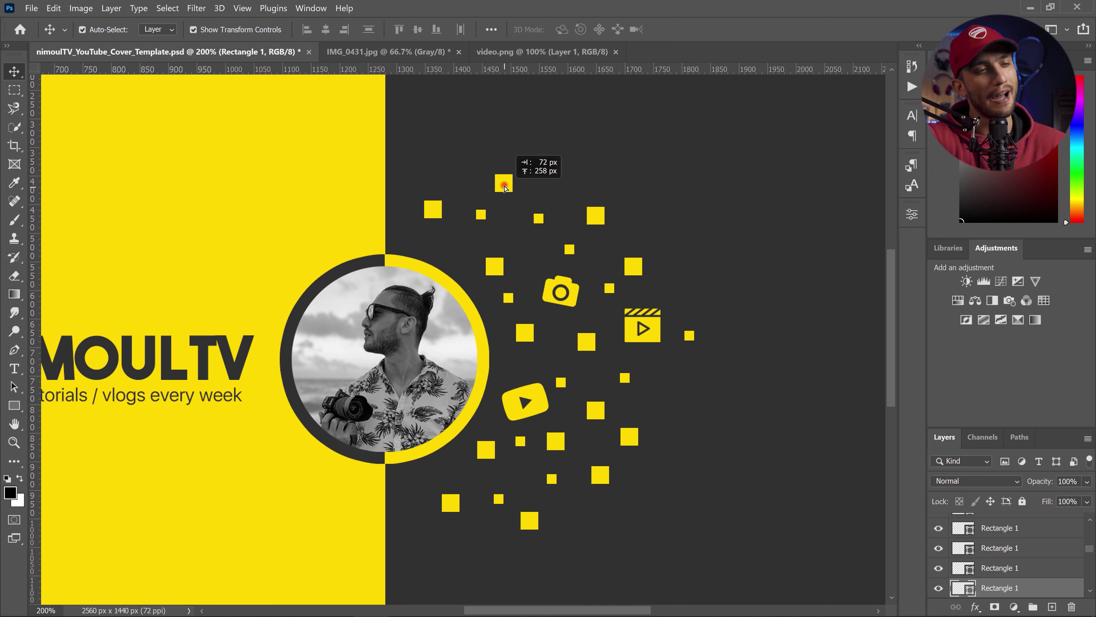
left_click(538, 219)
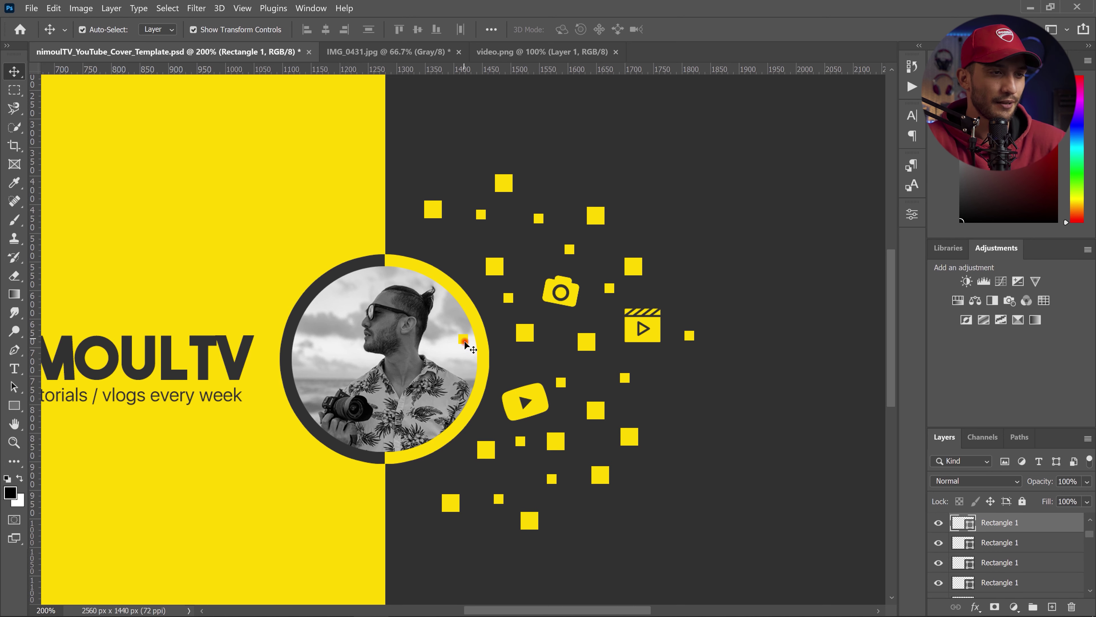
left_click_drag(466, 346, 440, 175)
Place two large square copies at the scatter's right edge, one above and one below the clapperboard's level.
left_click(527, 335)
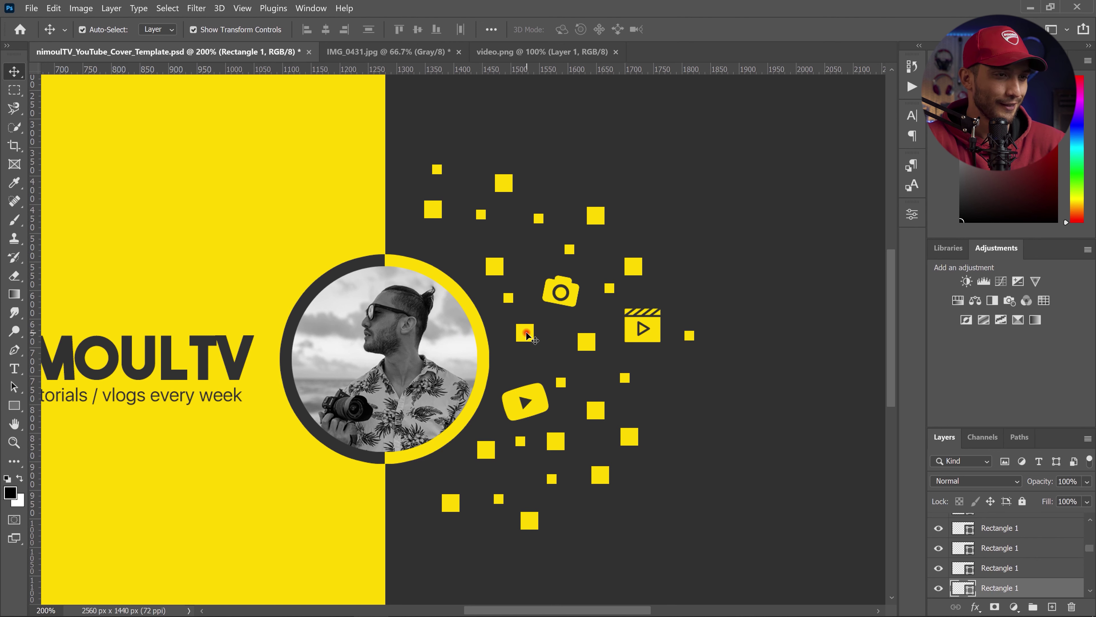
left_click_drag(527, 334, 507, 312)
left_click_drag(469, 343, 498, 343)
left_click_drag(565, 327, 695, 279)
Show the guides and draw a rounded rectangle about 251 by 75 px in the dark area beyond the rightmost guide.
key("ctrl+minus")
key("ctrl+minus")
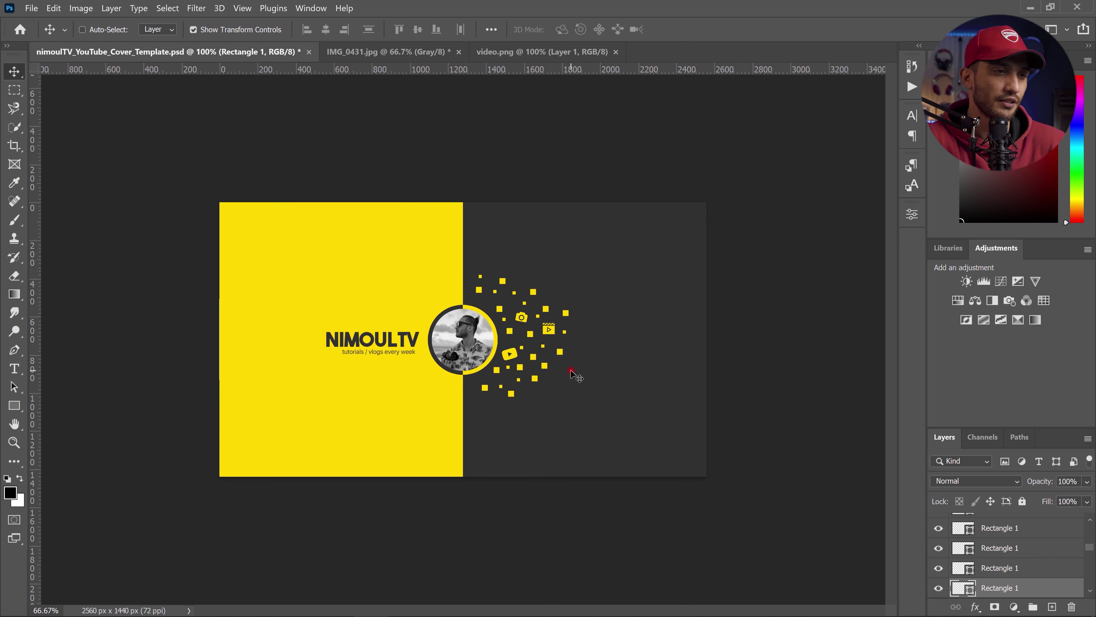
key("ctrl+plus")
key("ctrl+semicolon")
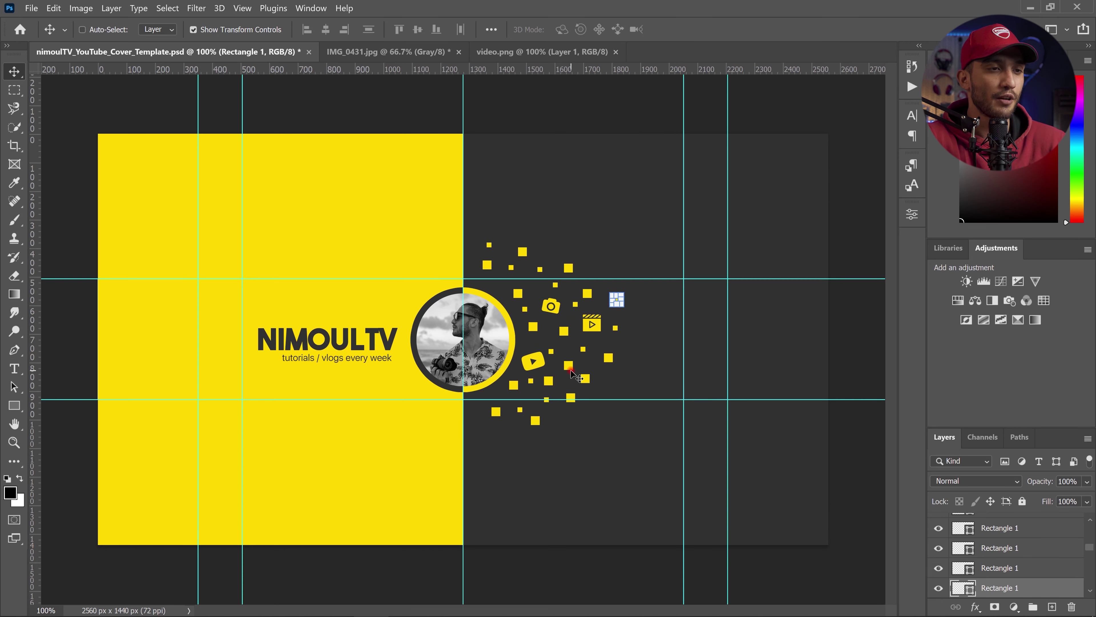
left_click(16, 90)
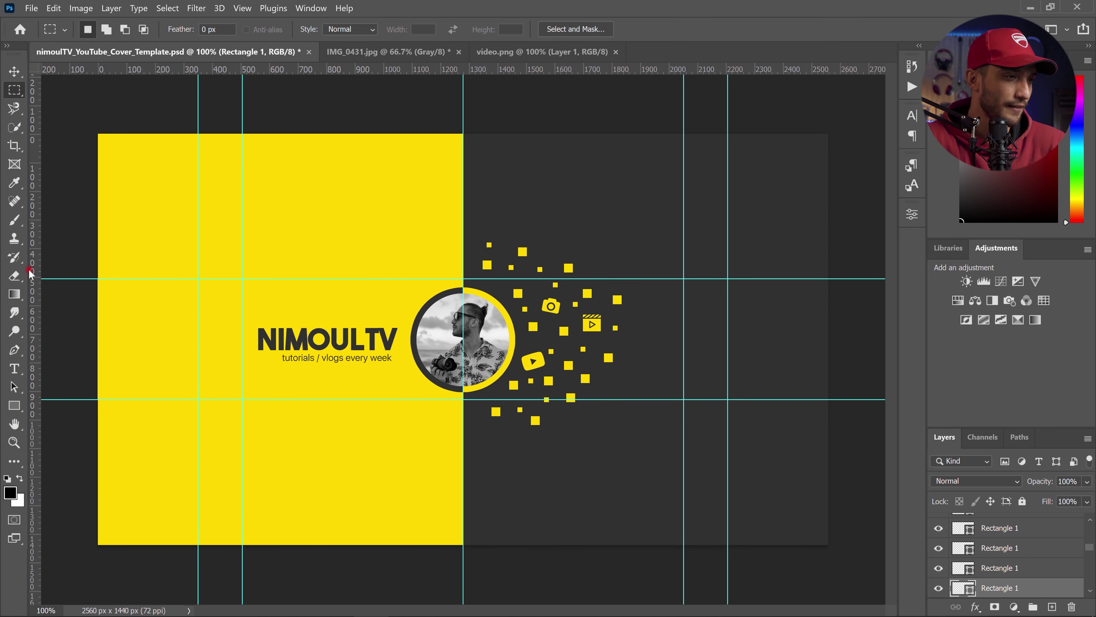
left_click(15, 406)
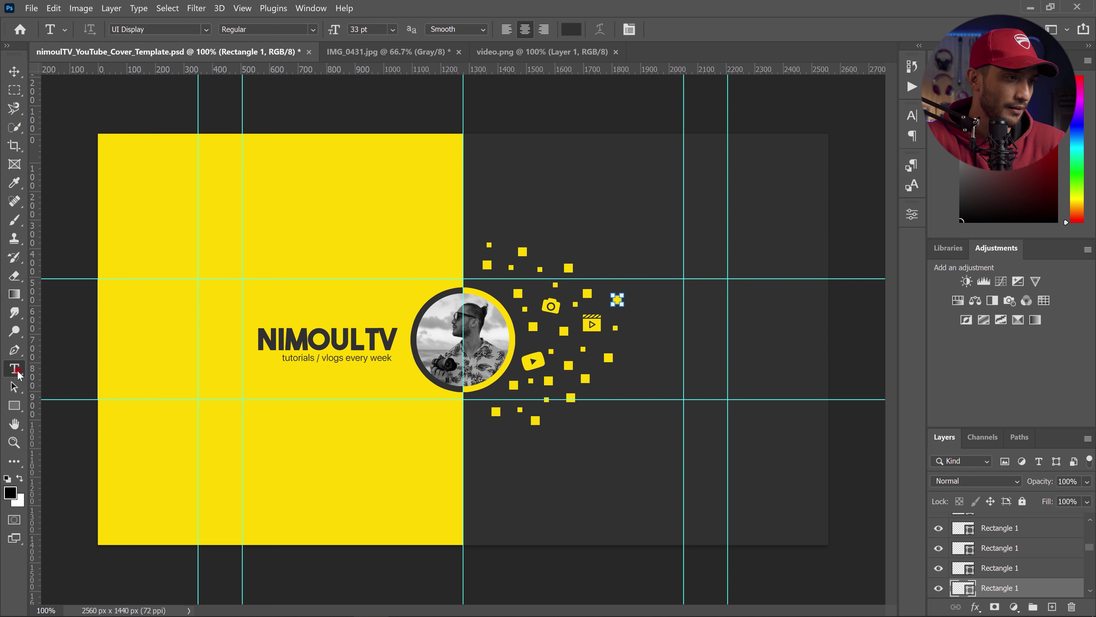
right_click(15, 406)
left_click(65, 422)
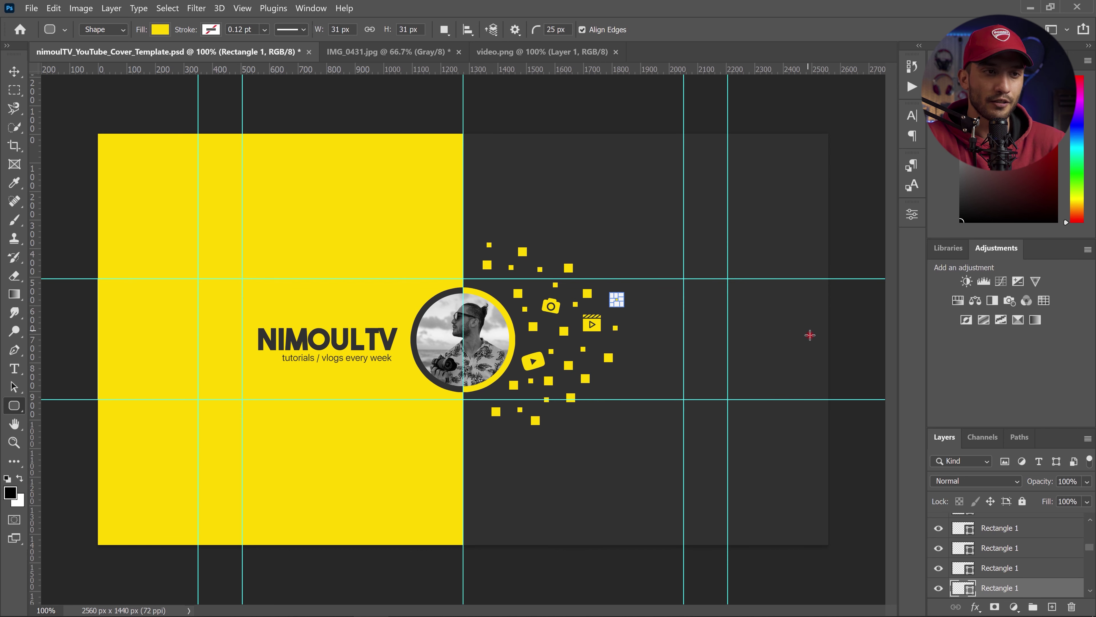
left_click_drag(810, 336, 737, 356)
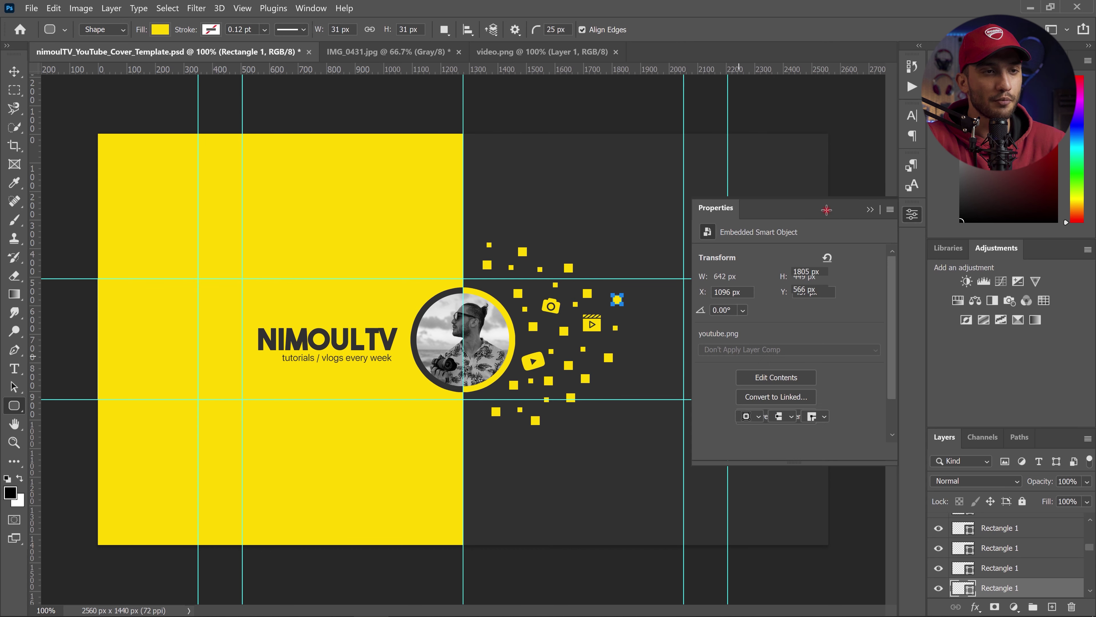
left_click(873, 209)
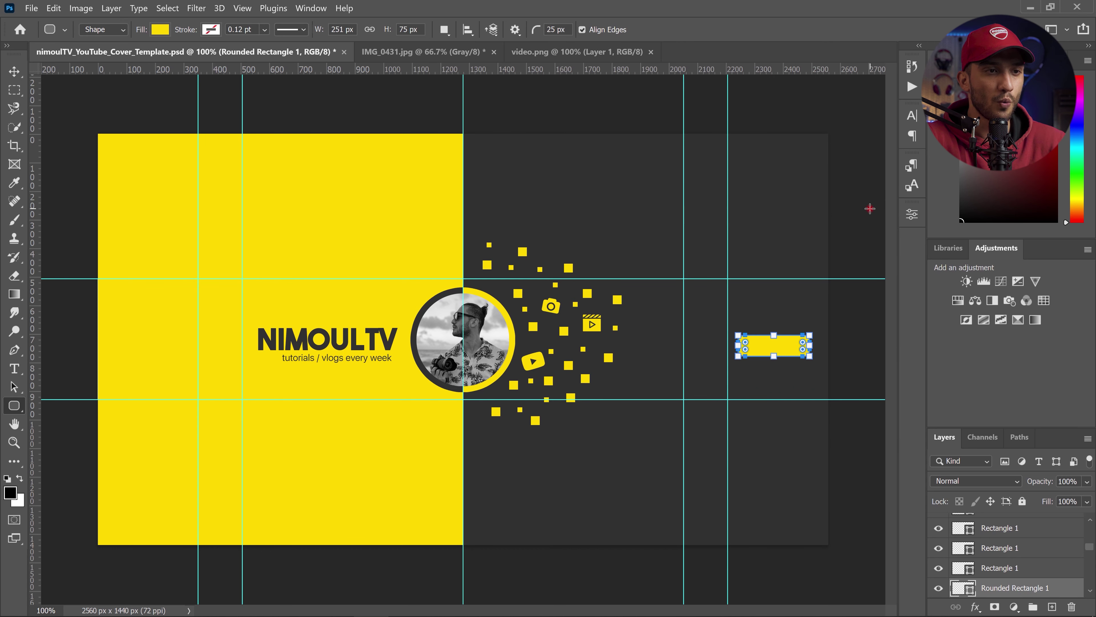
Change the rounded rectangle's fill colour to red, ff0000.
double_click(959, 589)
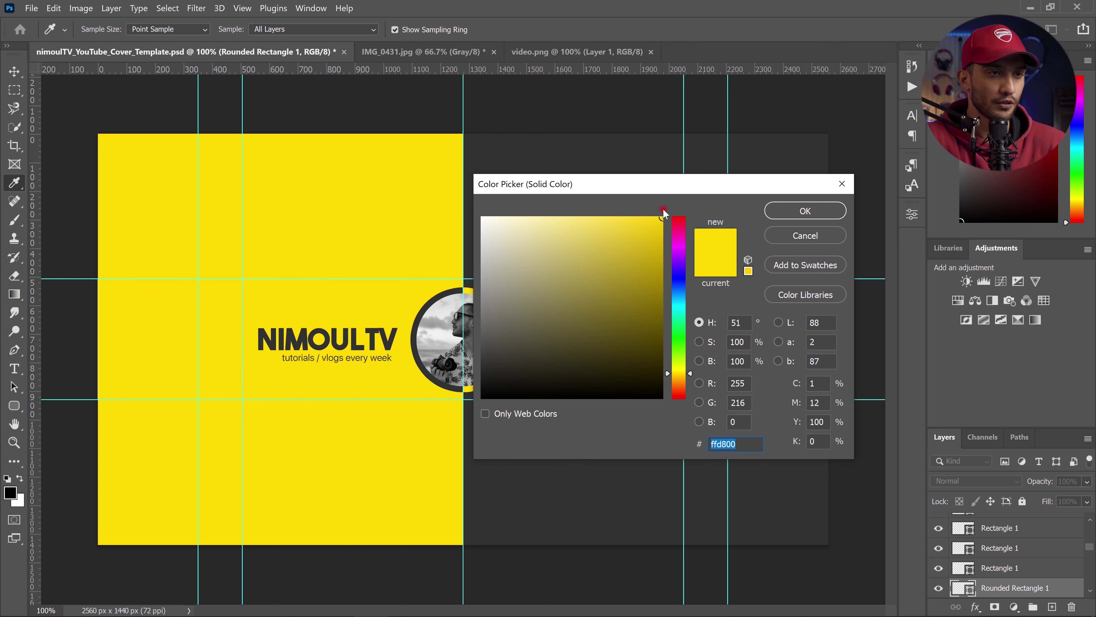
left_click_drag(681, 227, 675, 218)
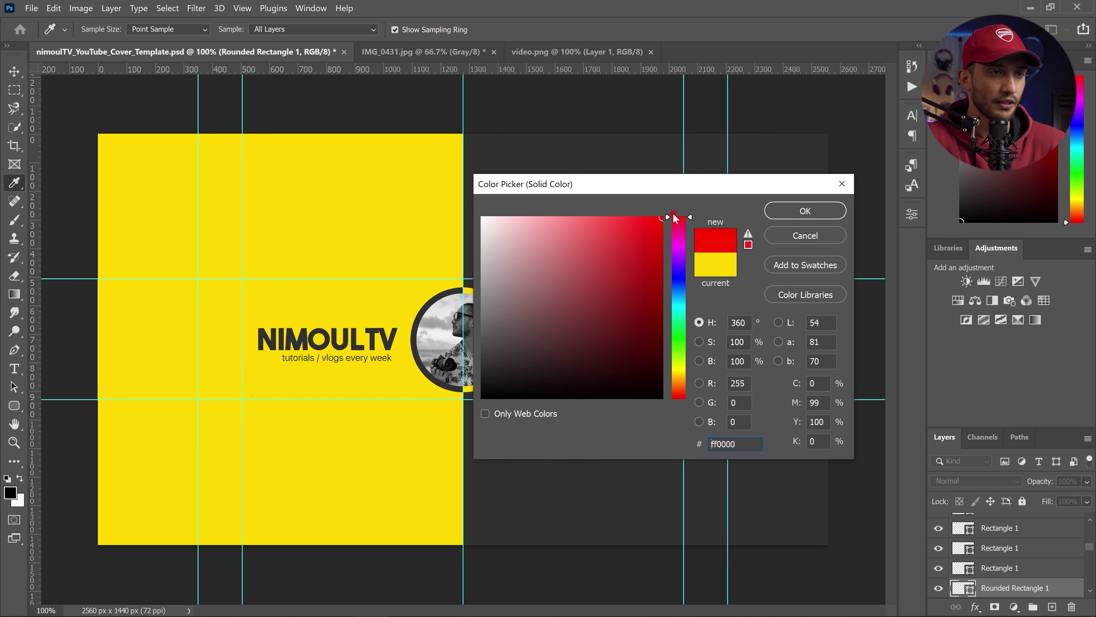
left_click(783, 218)
left_click(14, 71)
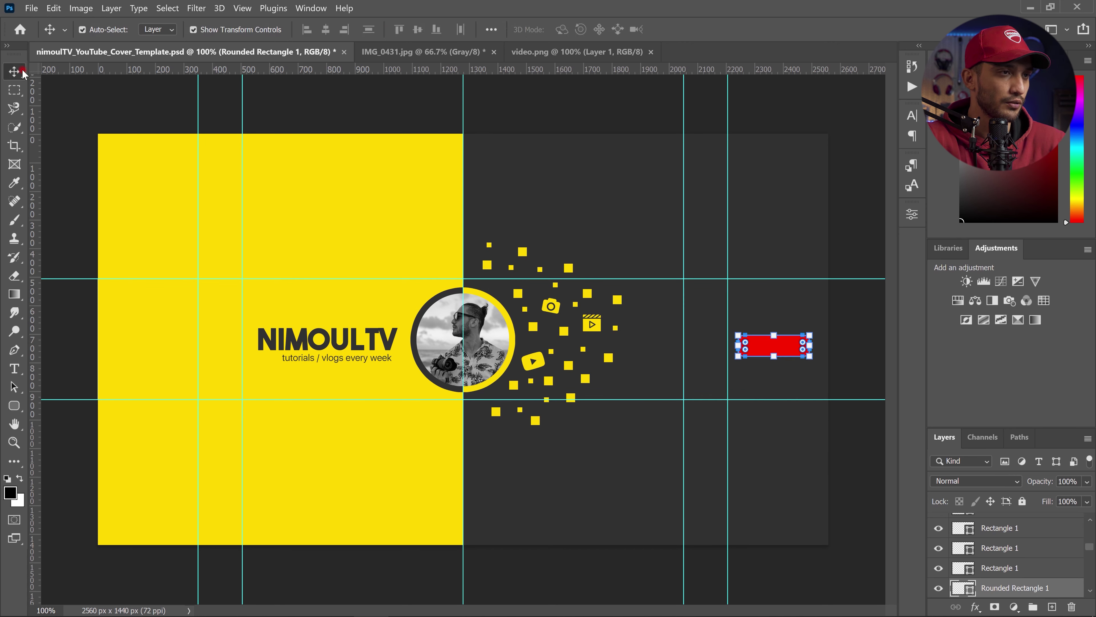
Add the text SUBSCRIBE above the red rounded rectangle and set its colour to white, ffffff.
left_click(14, 369)
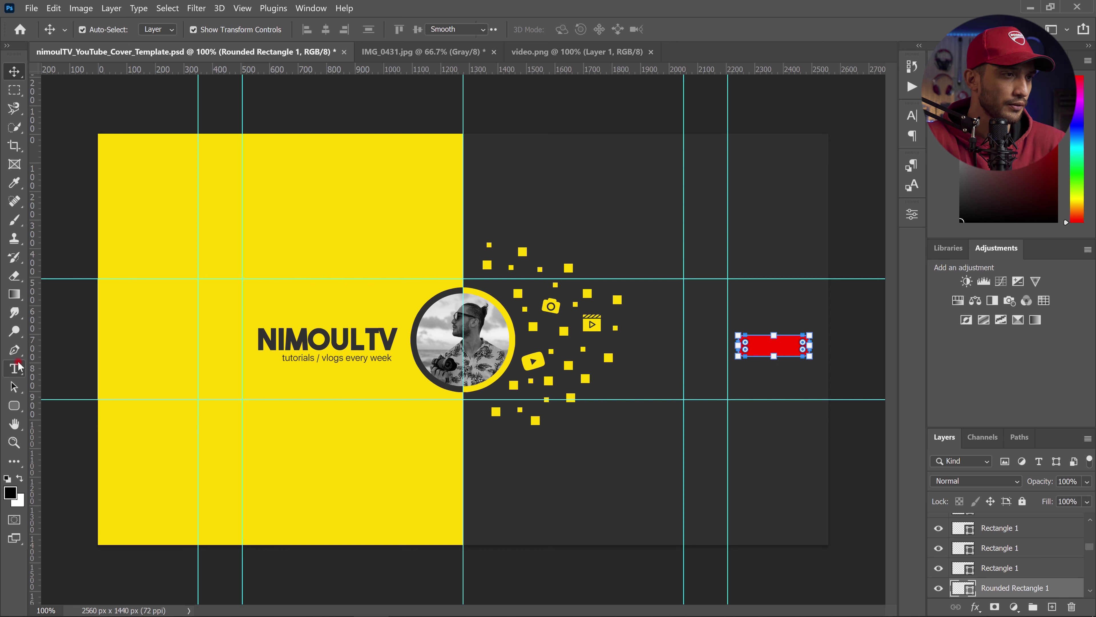
left_click(748, 296)
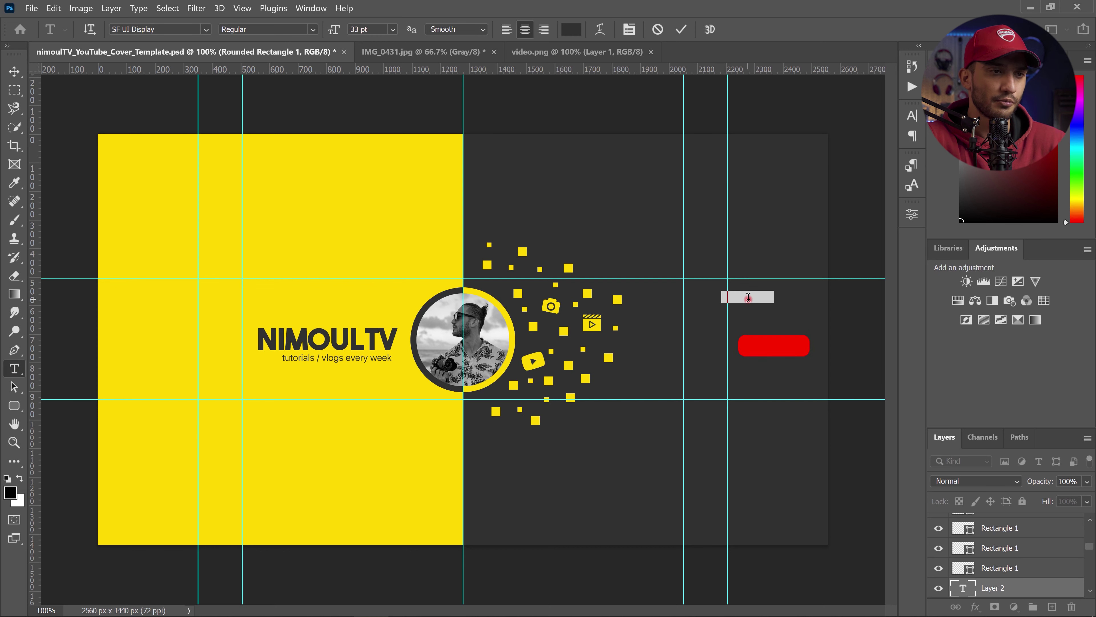
key("BackSpace")
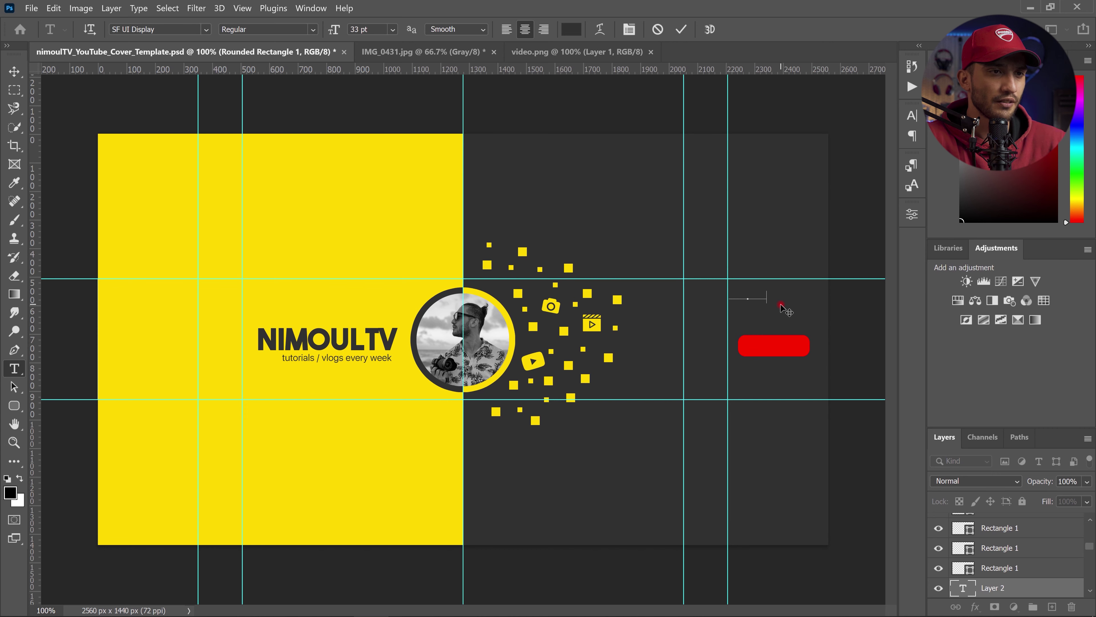
left_click(571, 29)
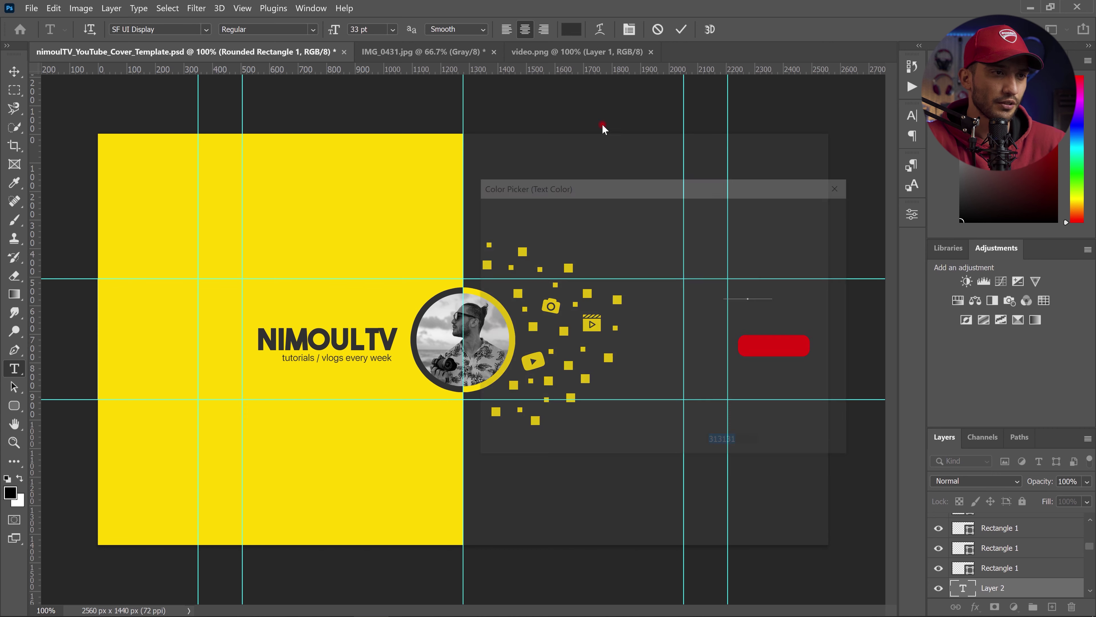
left_click_drag(643, 177, 468, 149)
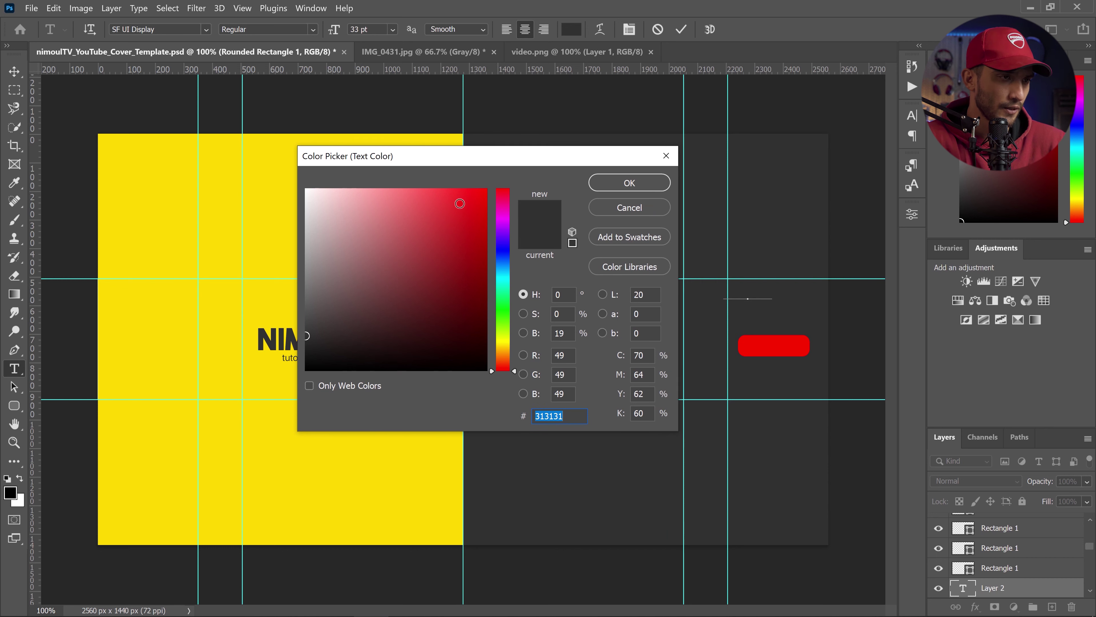
left_click(431, 232)
left_click_drag(278, 165, 266, 163)
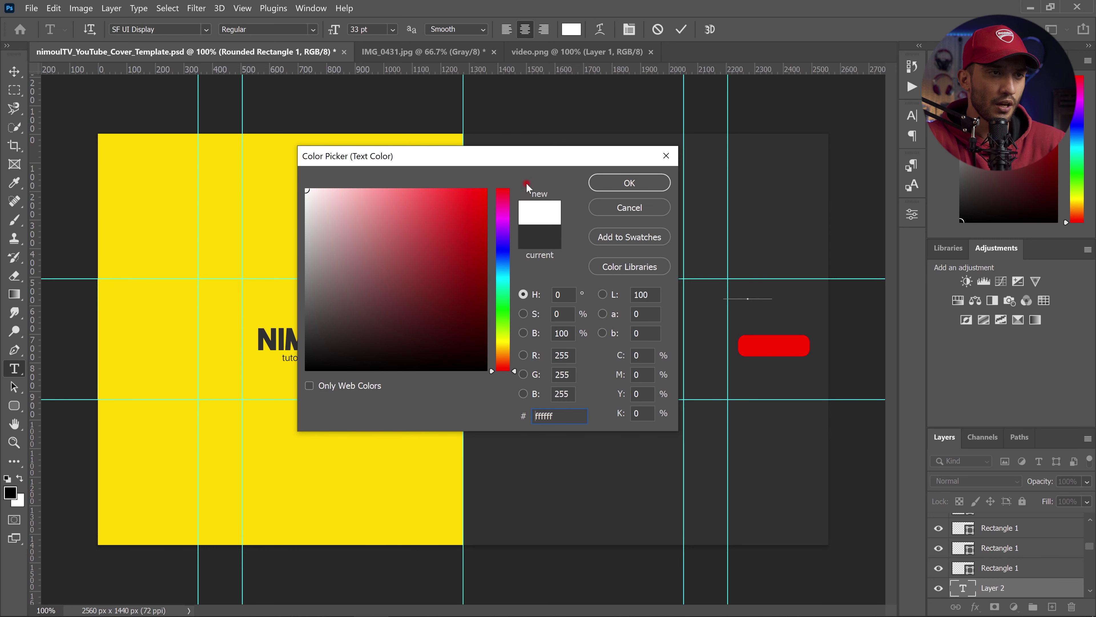
left_click(629, 188)
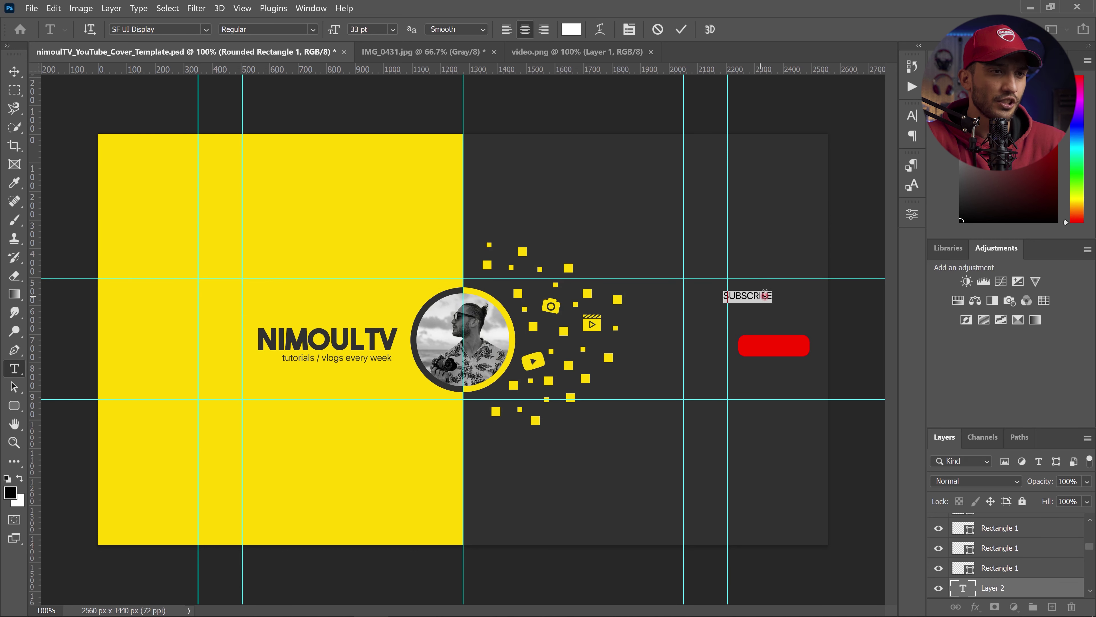
Change the SUBSCRIBE text's font to The Bold Font Bold at 38 pt.
left_click(137, 29)
type("BOL")
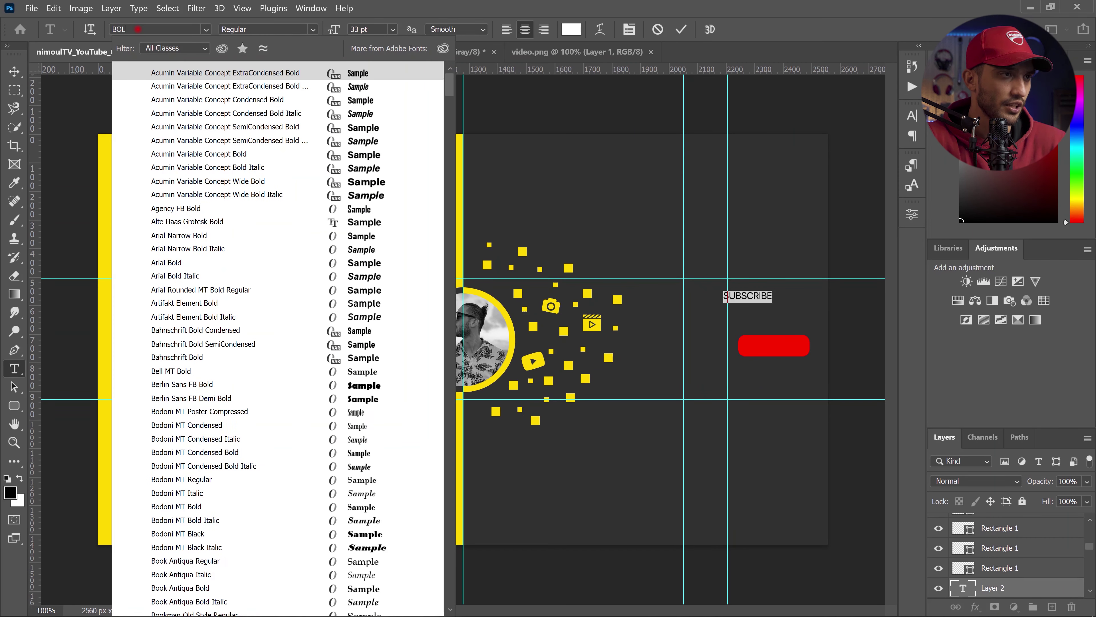
type("THE")
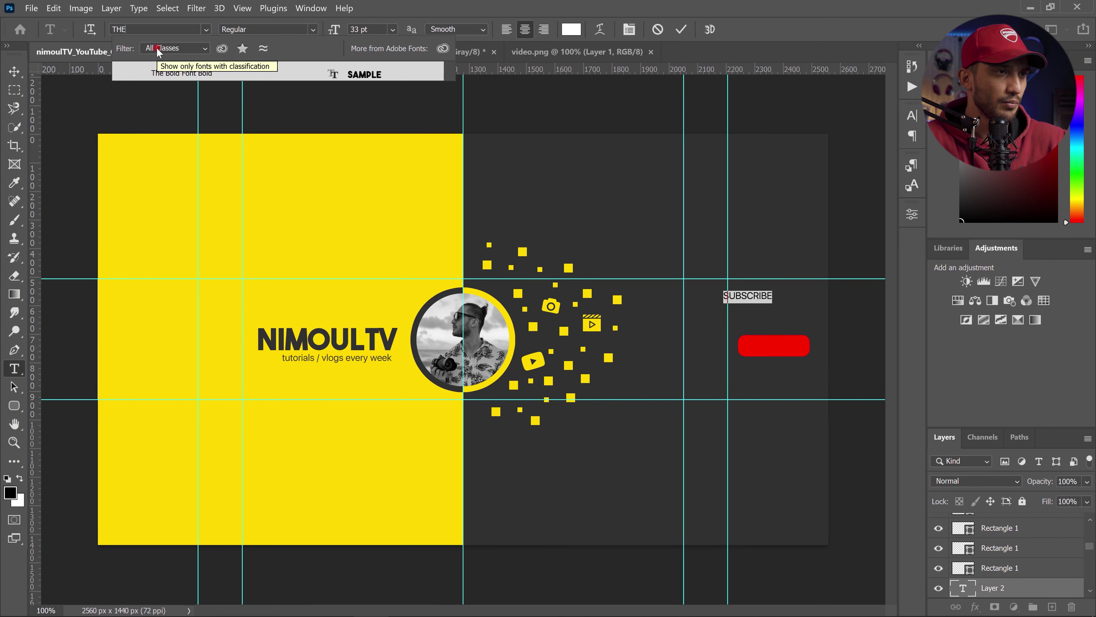
left_click(170, 73)
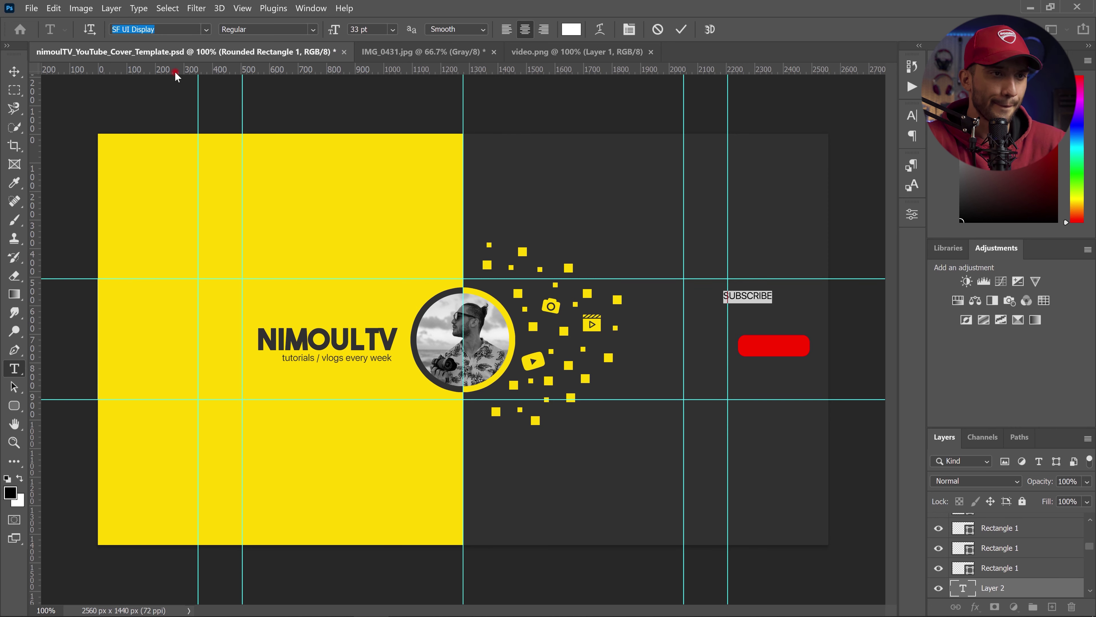
left_click(742, 296)
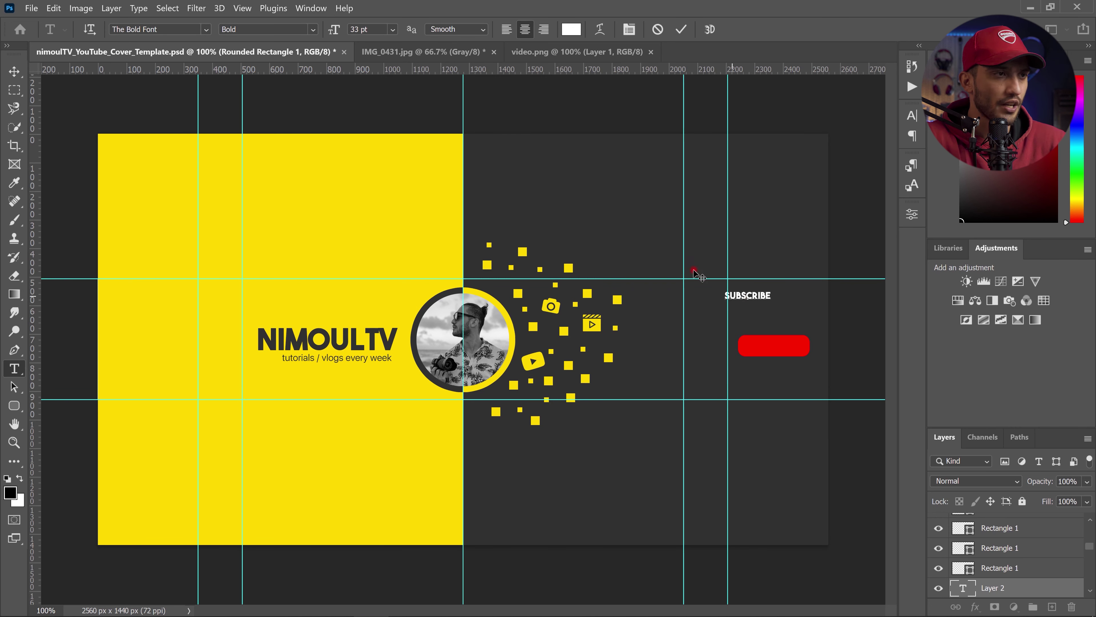
key("ctrl+a")
scroll(366, 28, "up", 11)
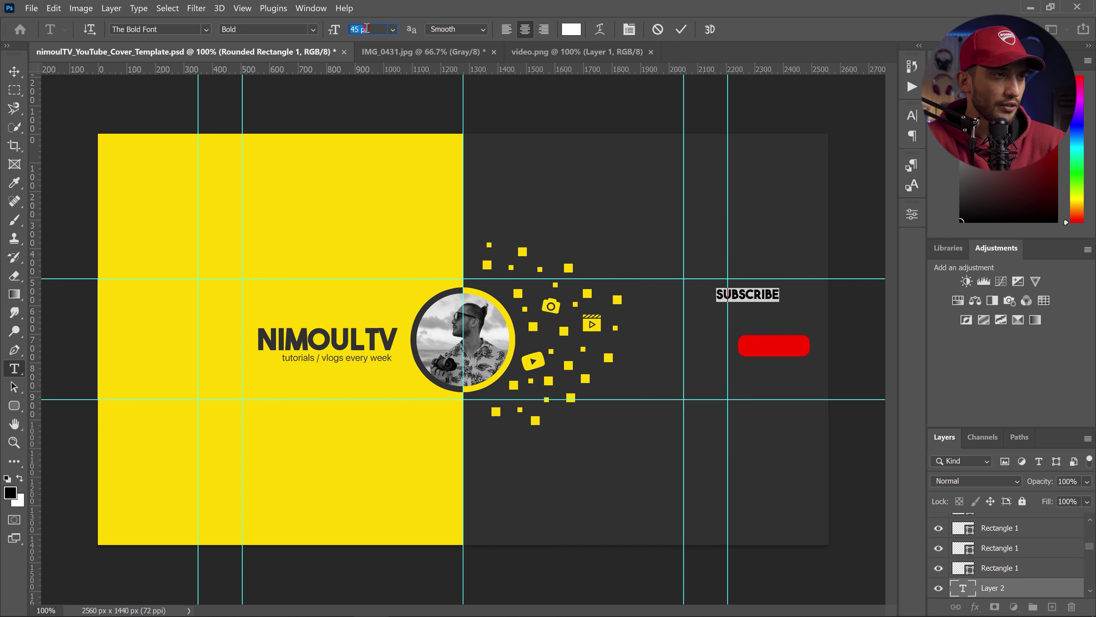
scroll(366, 28, "down", 4)
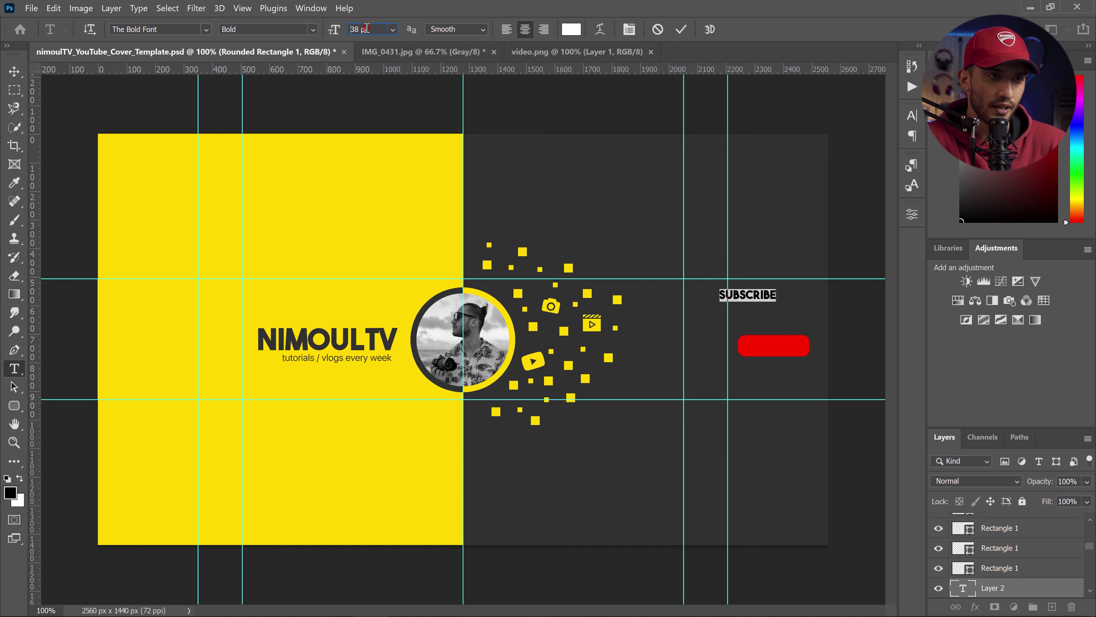
Hide the guides and centre the SUBSCRIBE text on the red rounded rectangle.
left_click(14, 71)
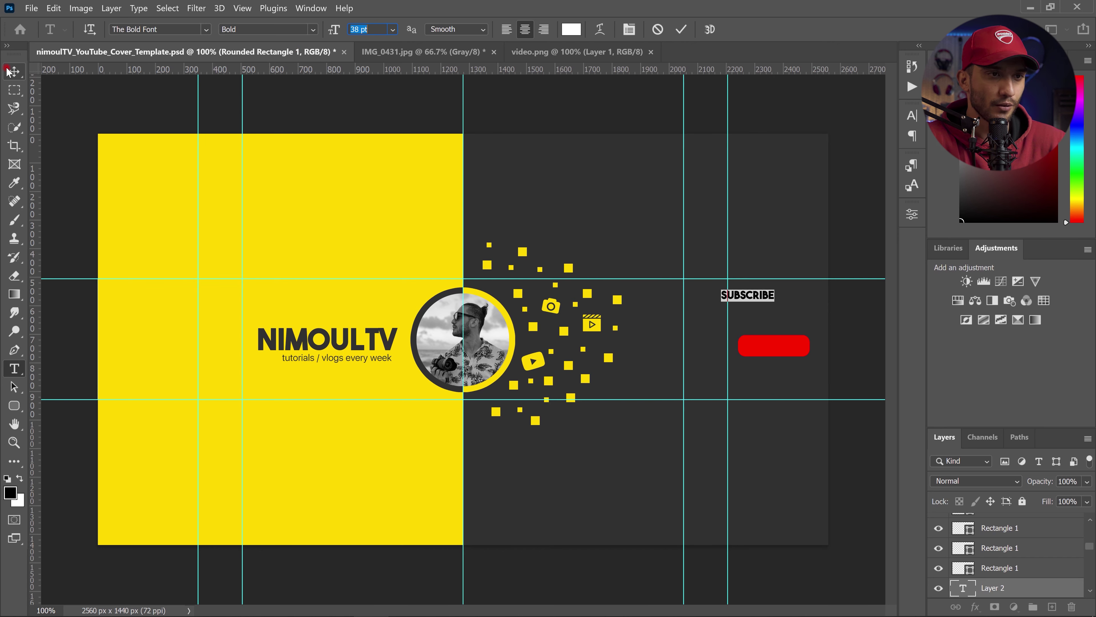
key("ctrl+h")
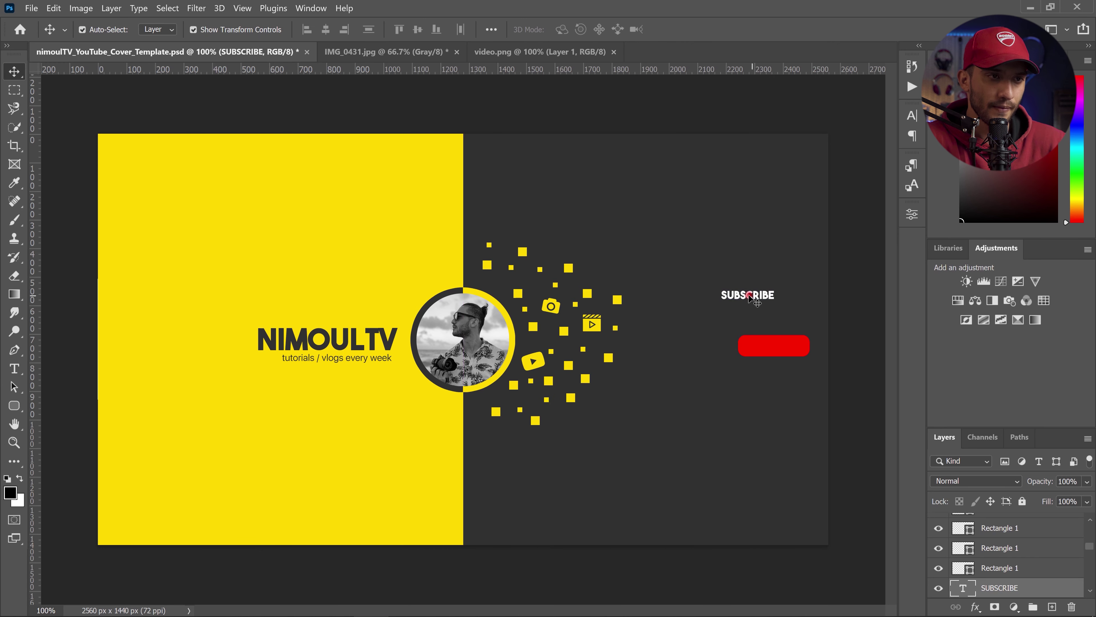
left_click_drag(745, 297, 775, 349)
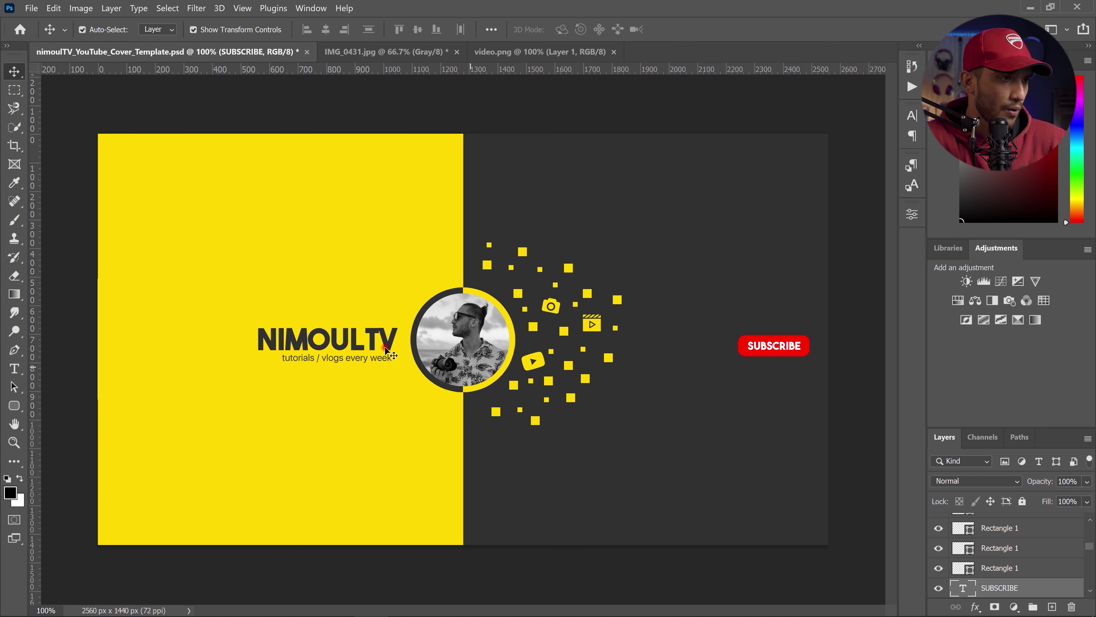
Add a new text line reading AND TURN ON THE BELL in the dark area below the SUBSCRIBE button.
key("t")
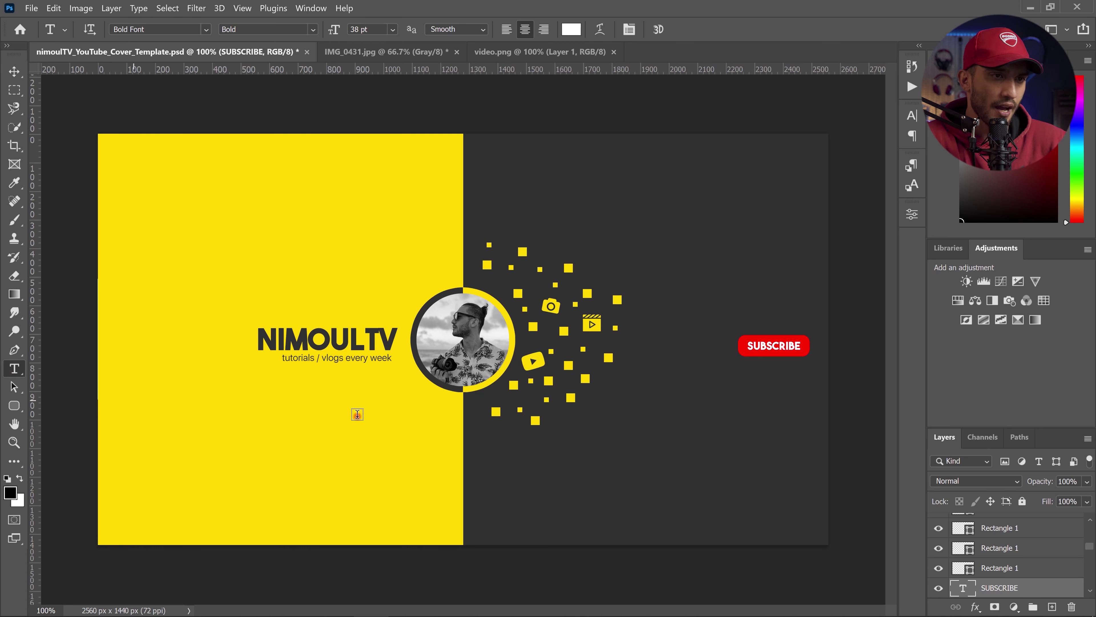
left_click(688, 379)
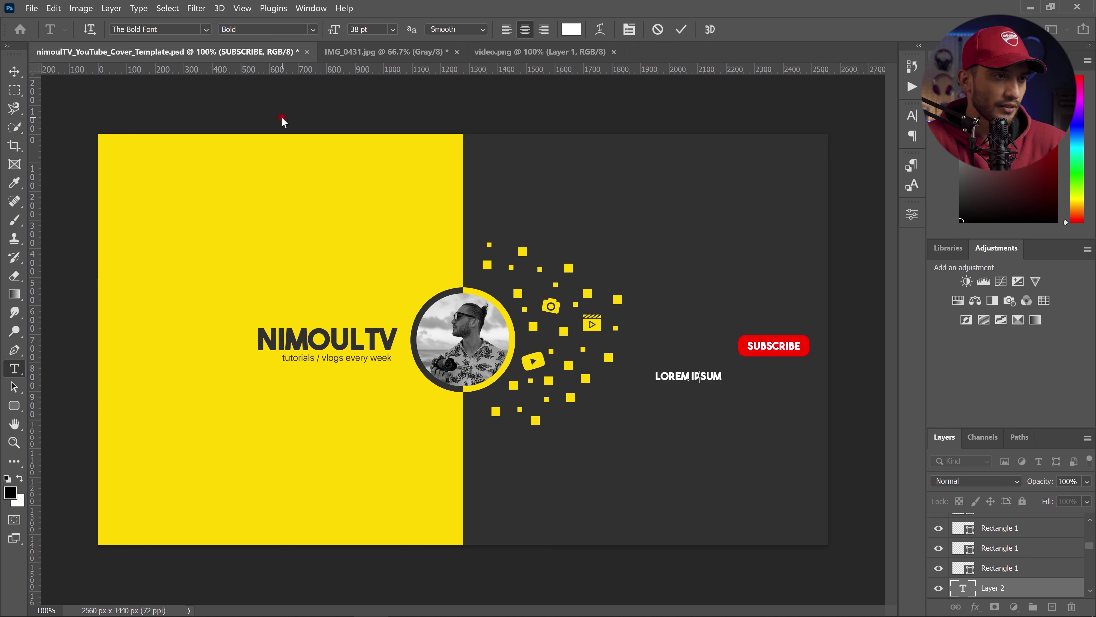
type("AND T")
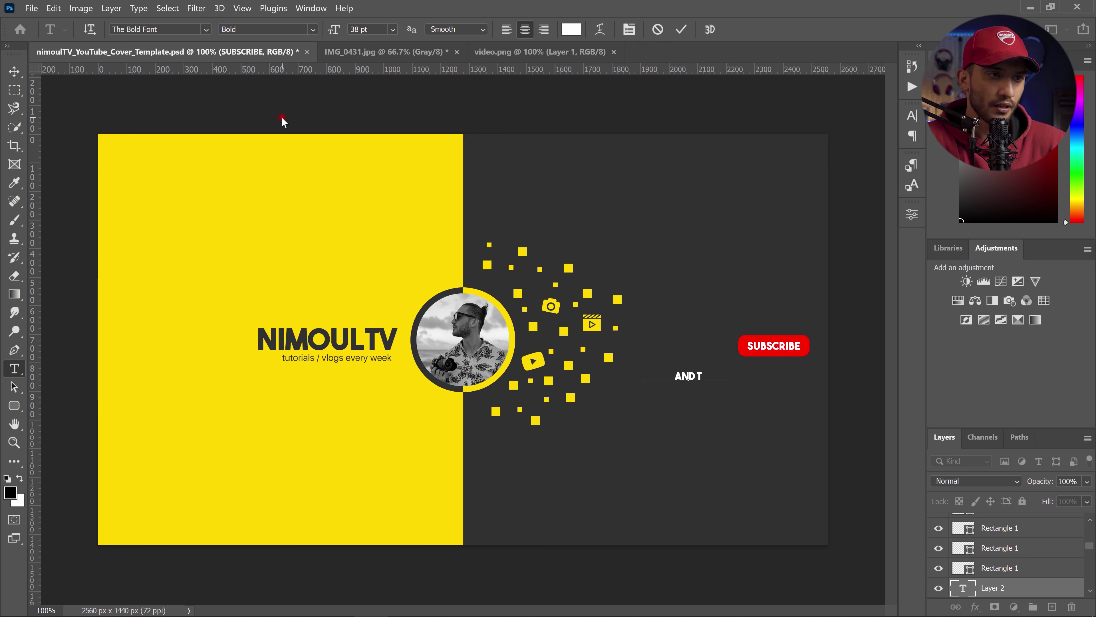
type("URN ON THE BELL")
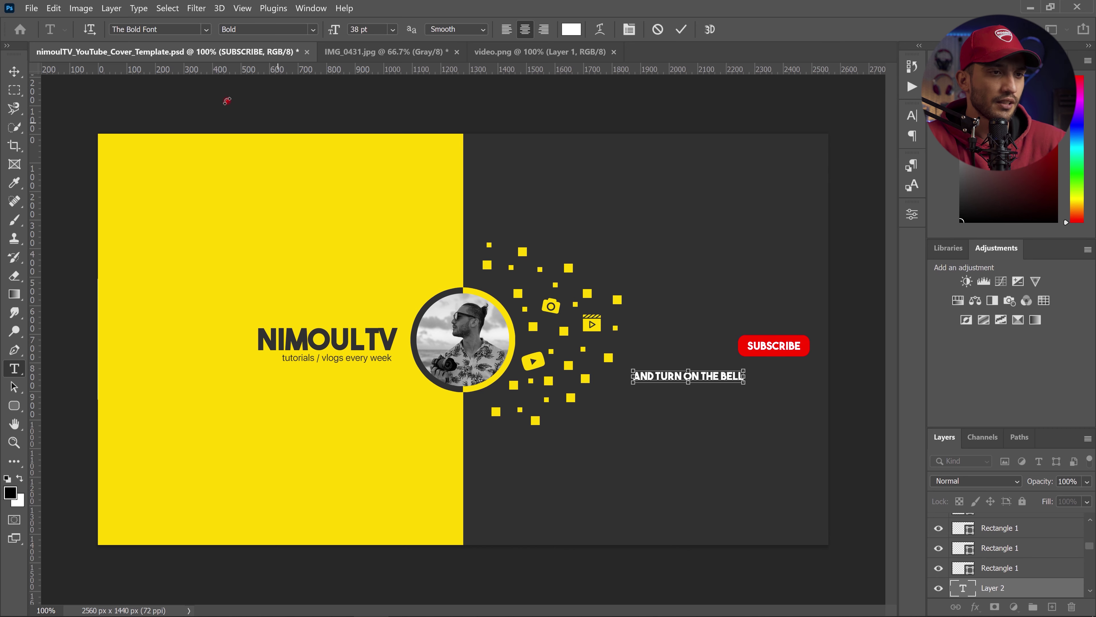
Change the bell line's font to SF UI Display Regular and its wording to lowercase, "and turn on the bell".
key("ctrl+a")
type("SF")
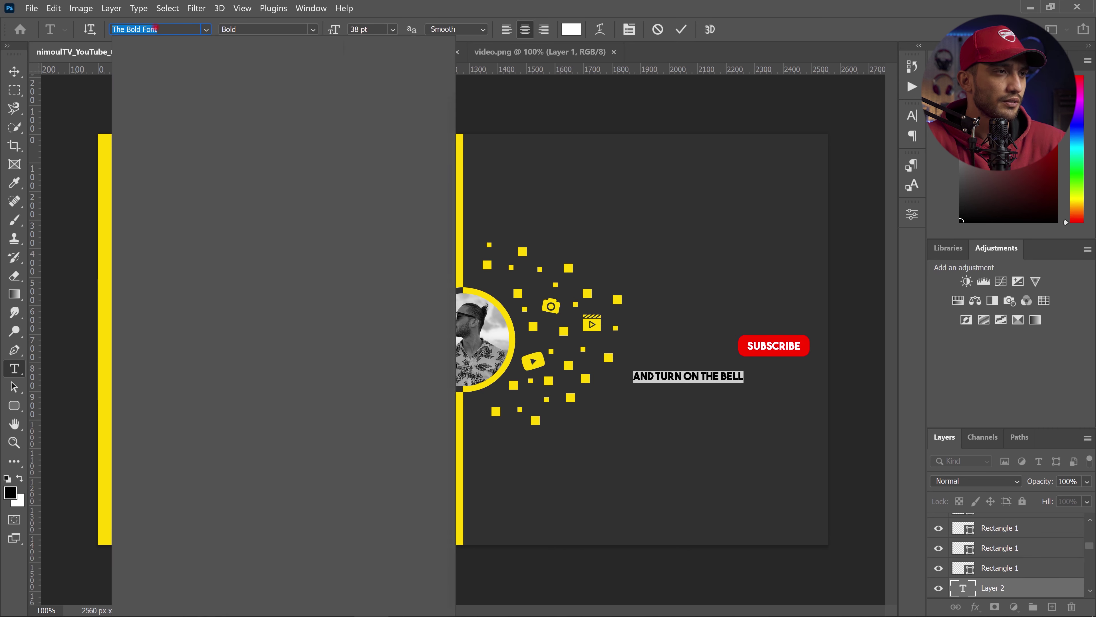
left_click(191, 74)
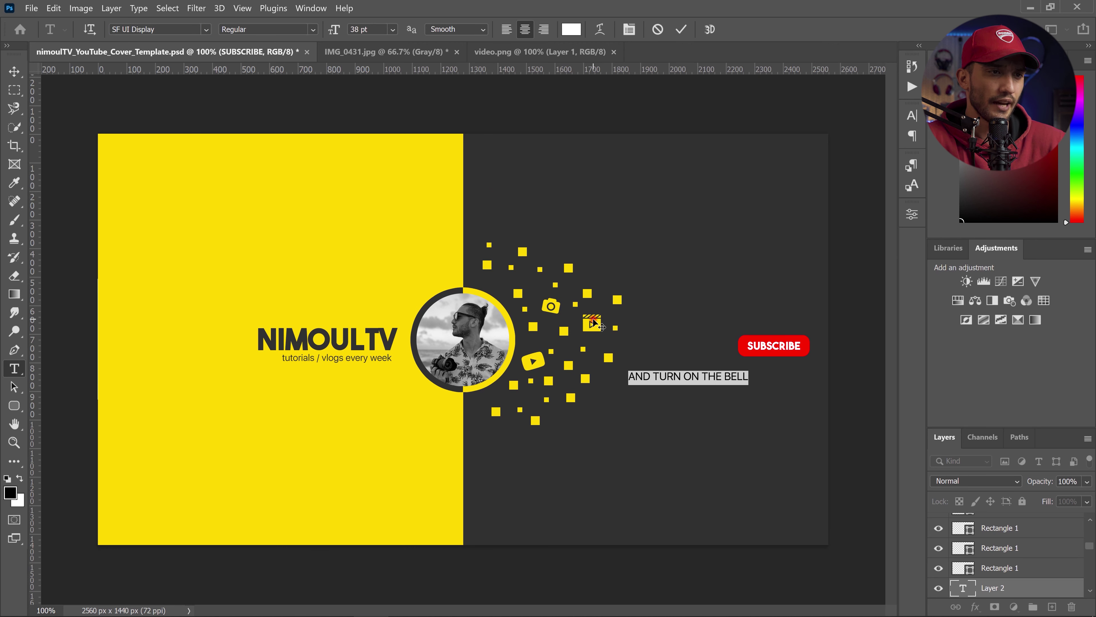
left_click(700, 376)
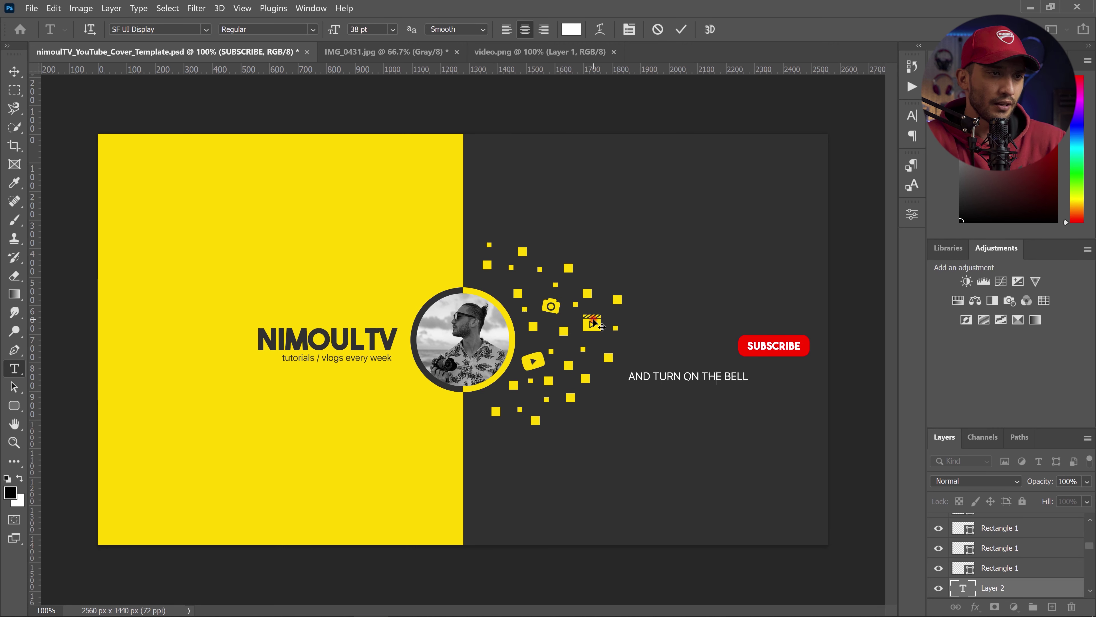
key("ctrl+shift+k")
key("BackSpace")
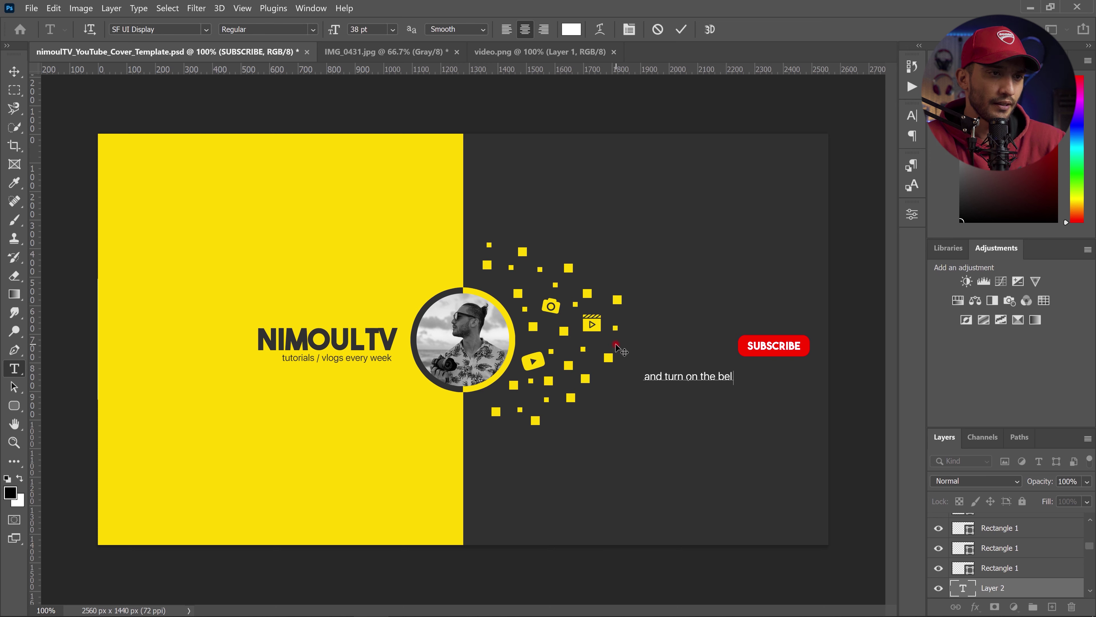
key("ctrl")
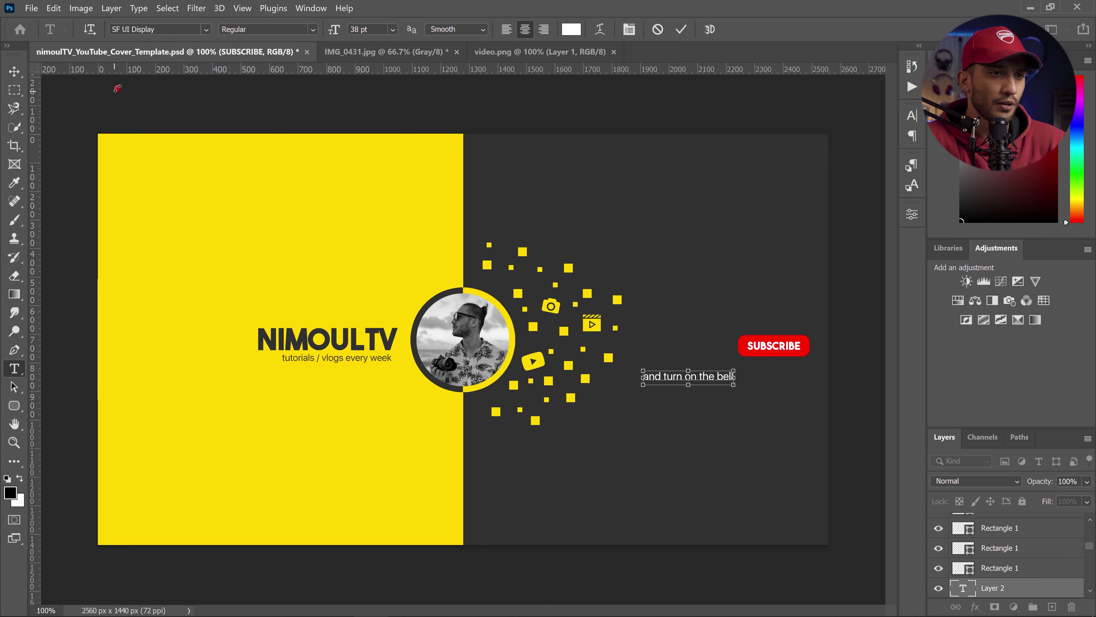
Set the bell line's size to 30 pt and centre it directly beneath the SUBSCRIBE button.
key("ctrl+a")
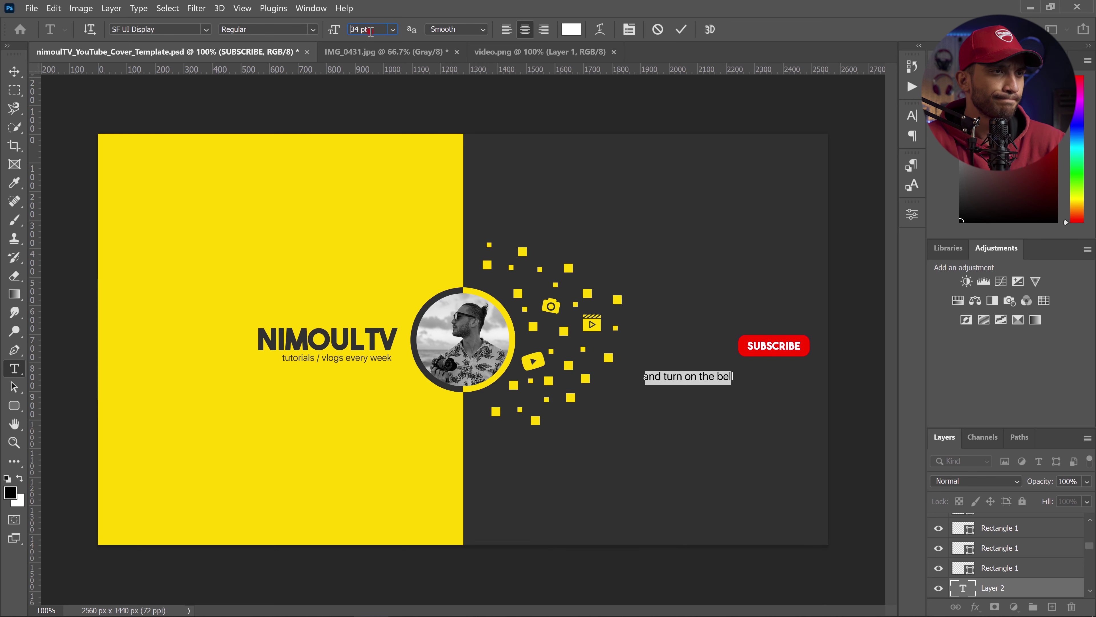
scroll(371, 32, "down", 6)
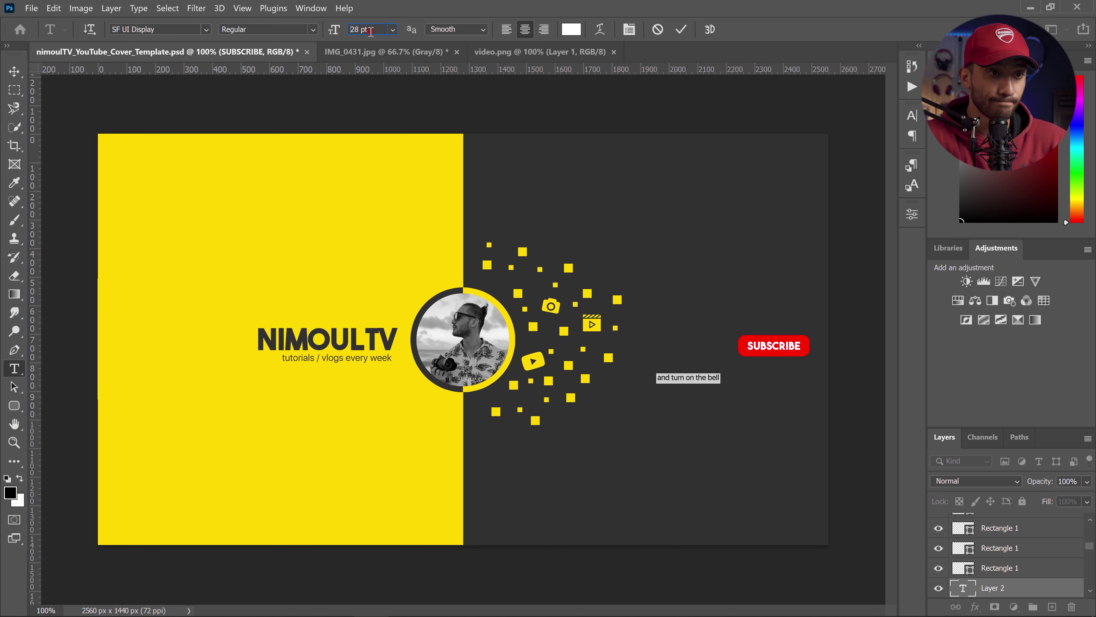
scroll(370, 32, "up", 2)
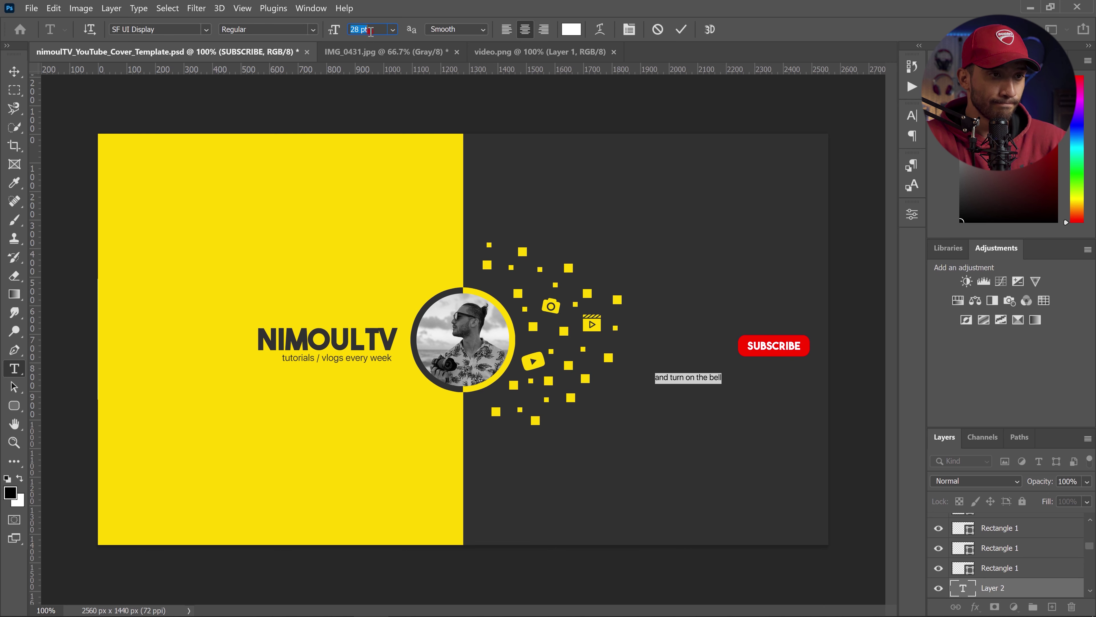
left_click(10, 64)
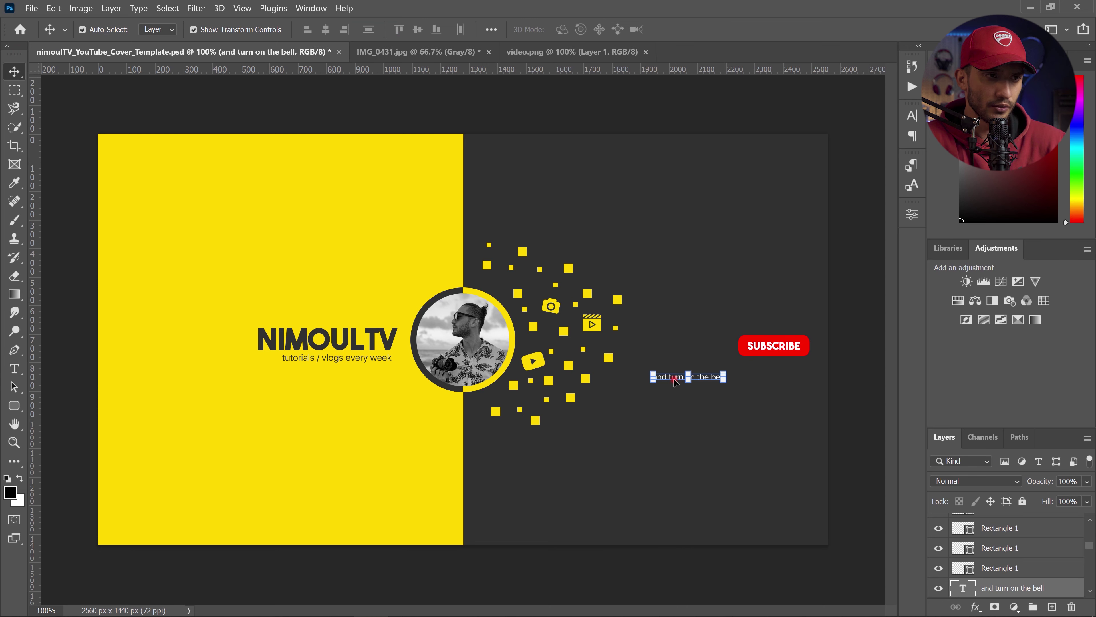
left_click_drag(676, 380, 772, 365)
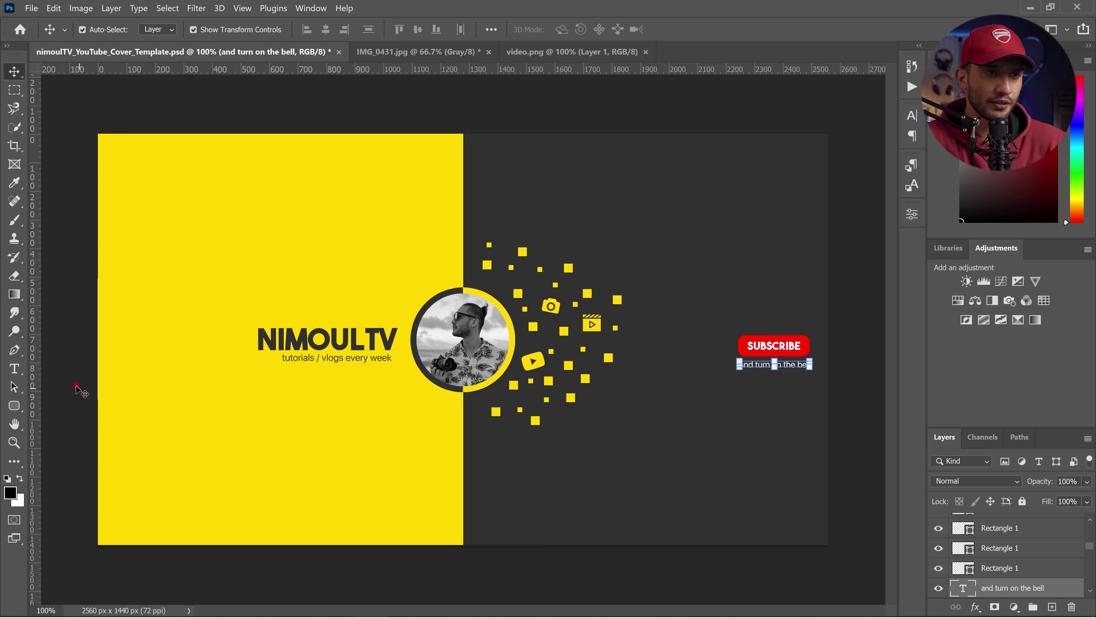
Set the bell line's size to 26 pt and nudge it slightly closer to the SUBSCRIBE button.
left_click(22, 368)
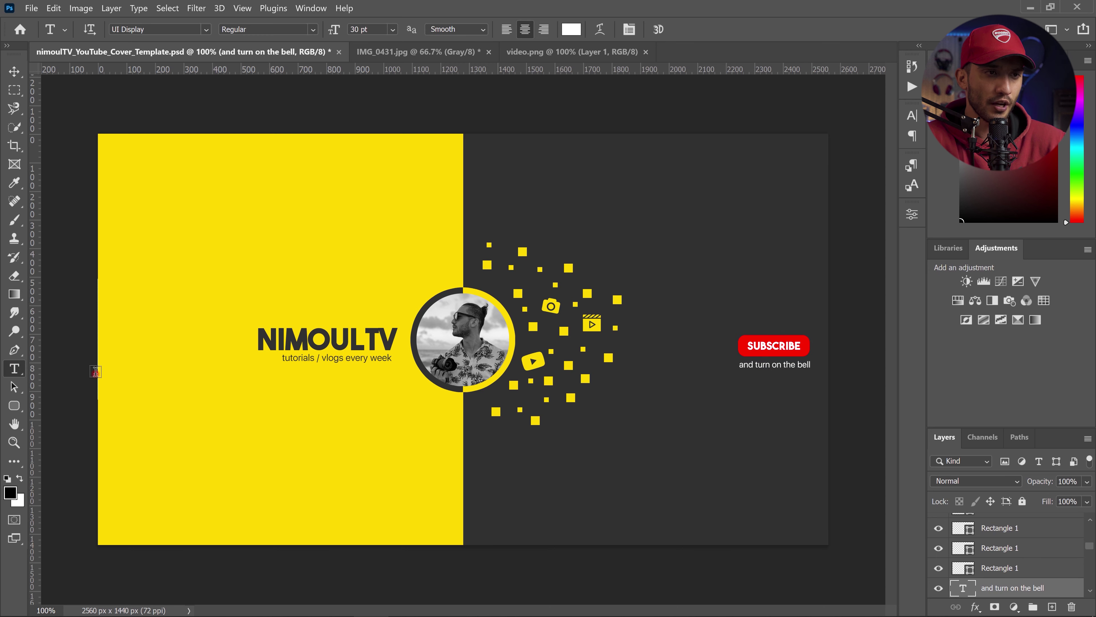
left_click(759, 365)
key("ctrl+a")
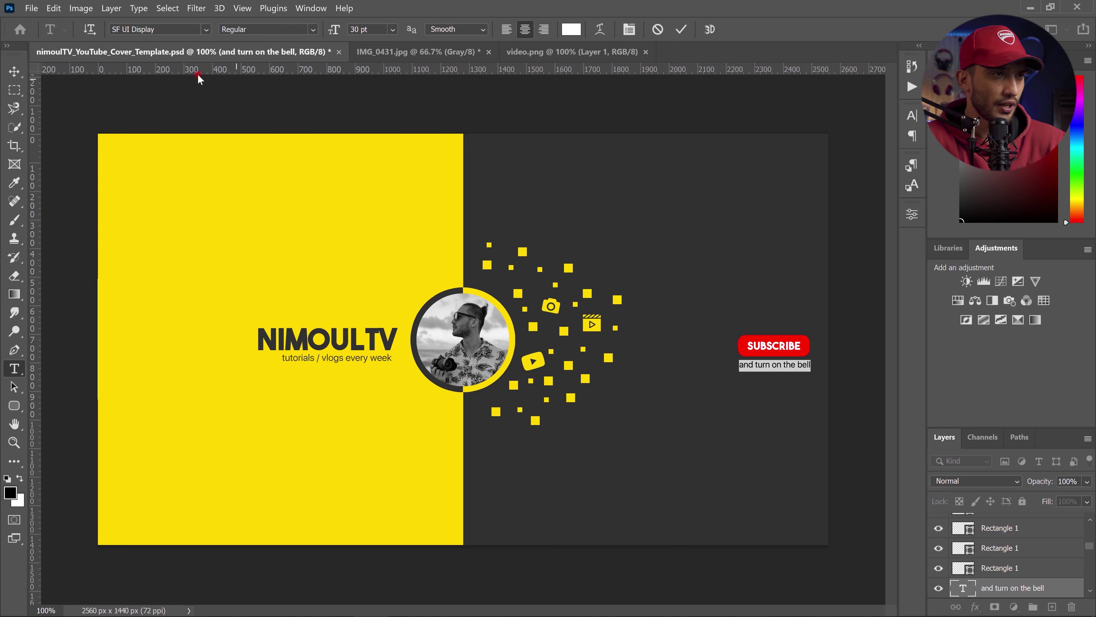
scroll(366, 30, "down", 4)
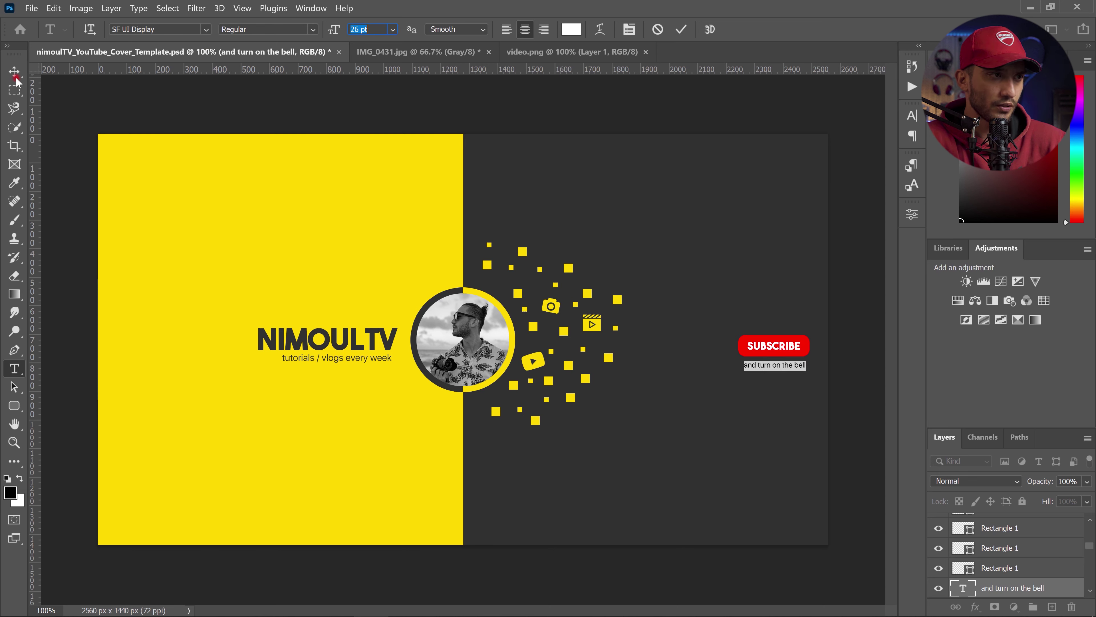
left_click(16, 79)
Turn off the transform controls and show the guides over the cover.
left_click(238, 30)
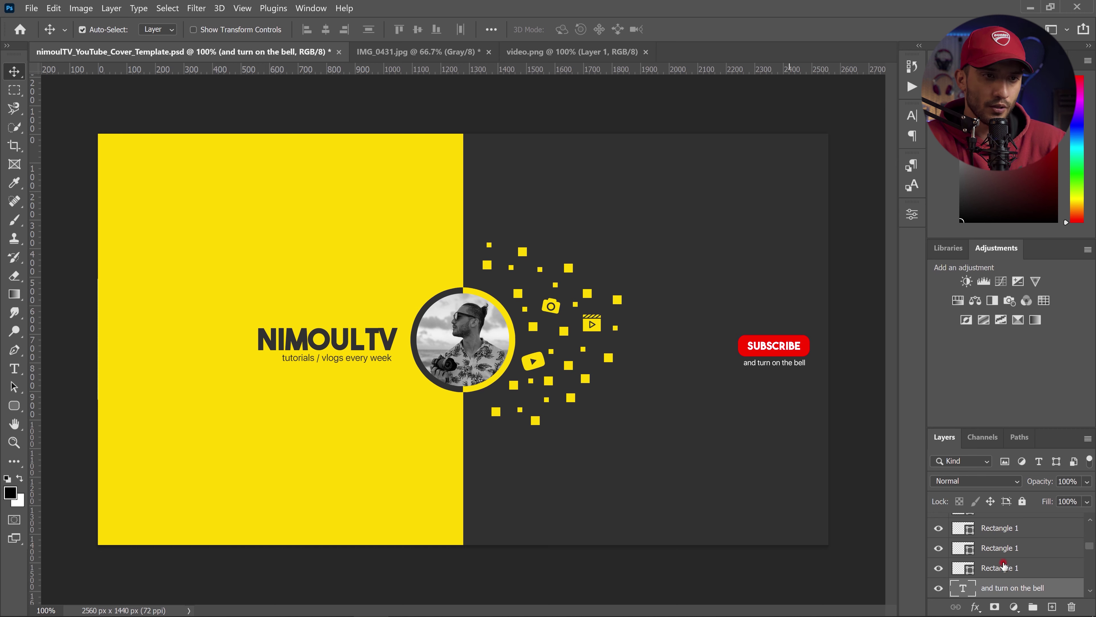
key("ctrl+semicolon")
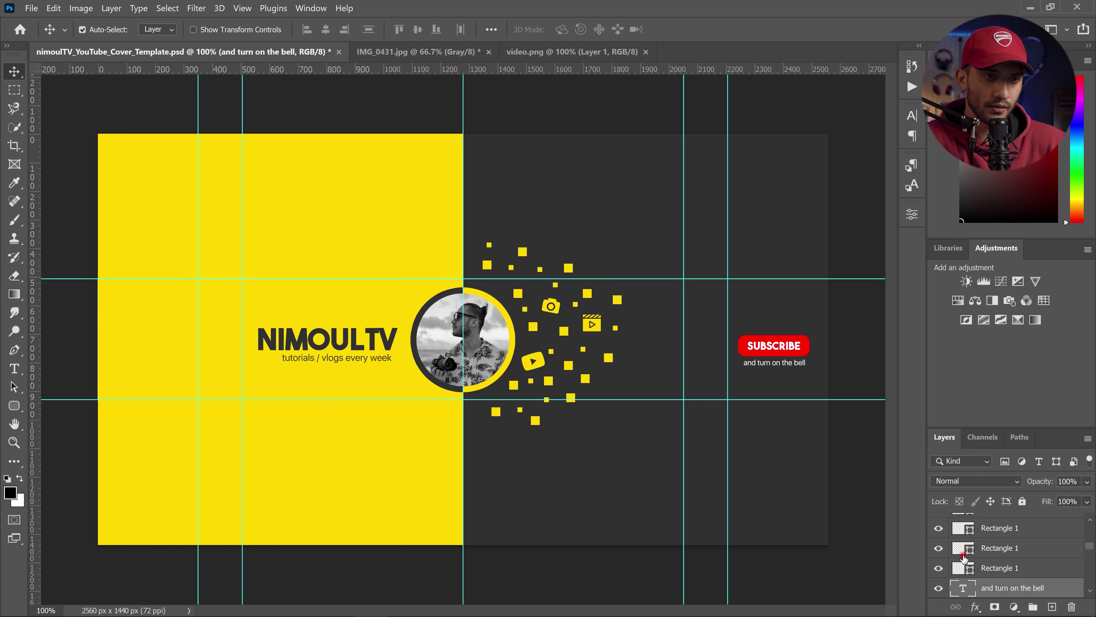
Group the bell line, SUBSCRIBE text and red rounded rectangle, and rotate the group about 6.64° clockwise.
scroll(1010, 562, "down", 2)
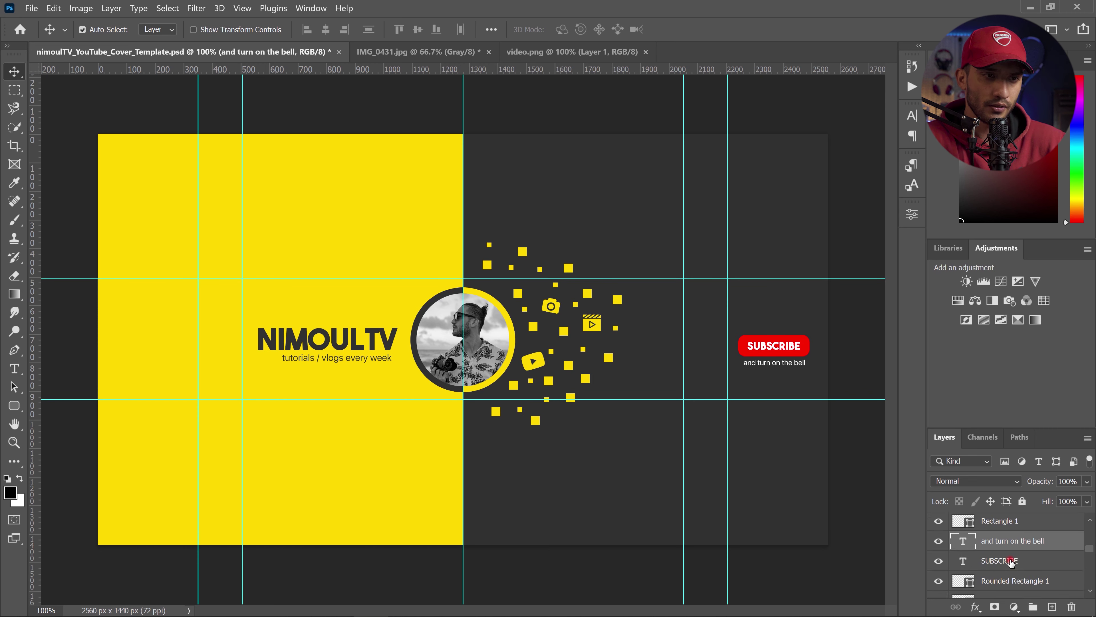
left_click(1015, 581, "shift")
key("ctrl+g")
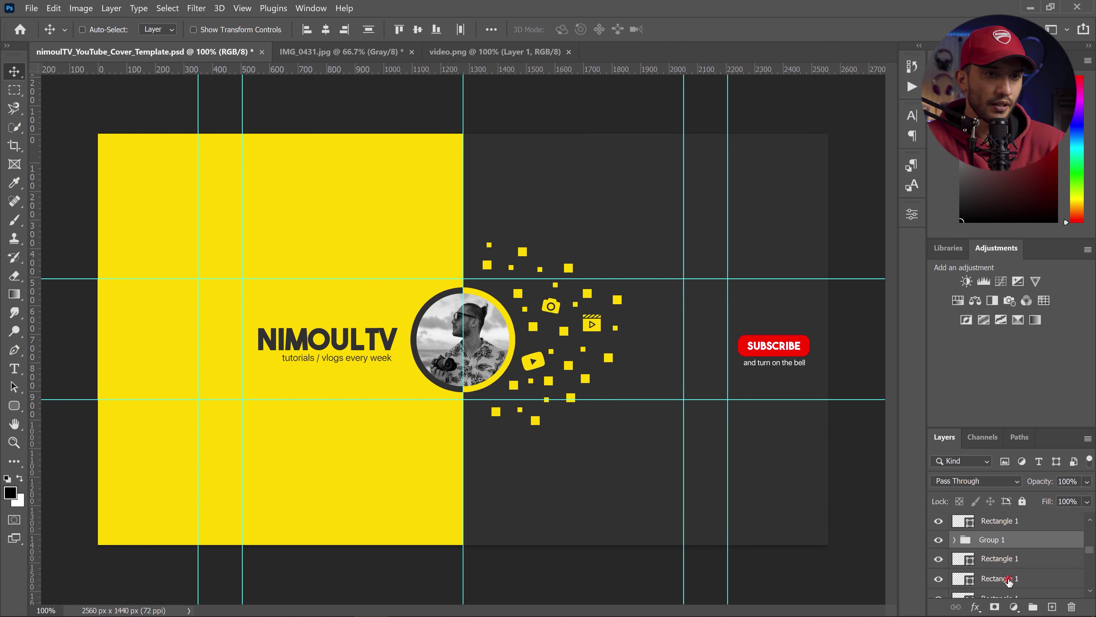
left_click(209, 29)
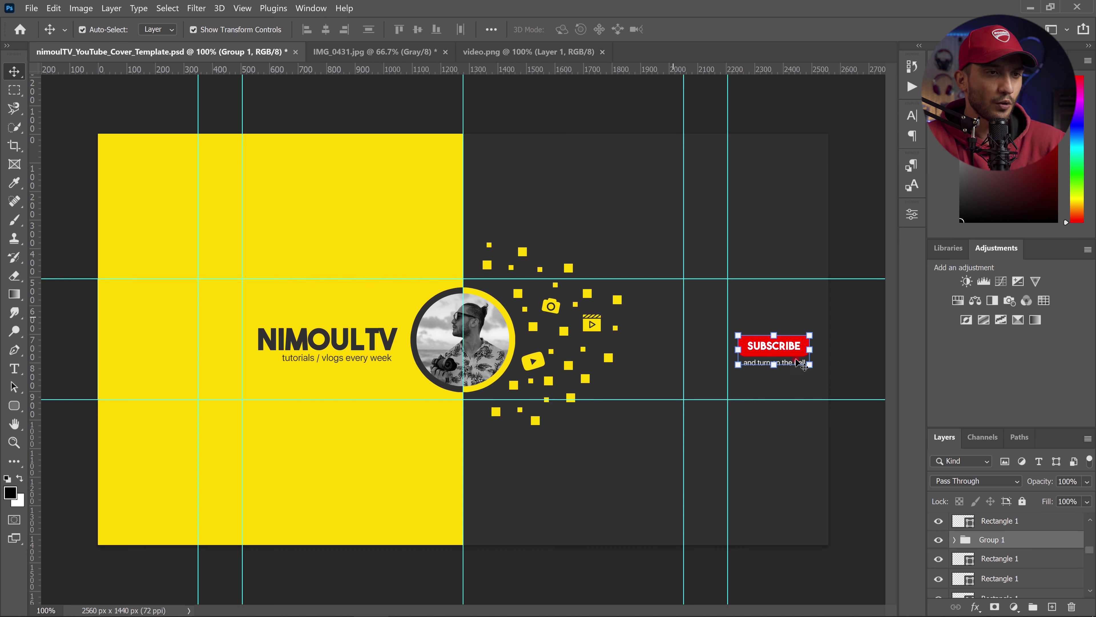
left_click_drag(749, 323, 755, 322)
key("Return")
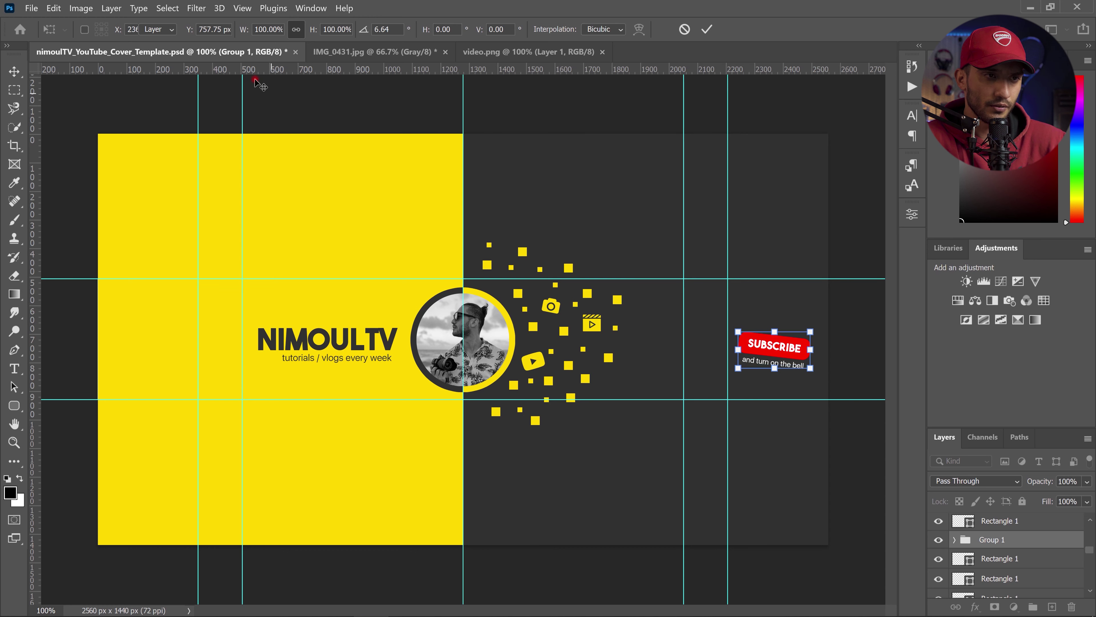
Turn off the transform controls and nudge the SUBSCRIBE group slightly downward.
left_click(255, 31)
key("Down")
key("Down")
key("Down")
key("Down")
key("Down")
key("Down")
key("Down")
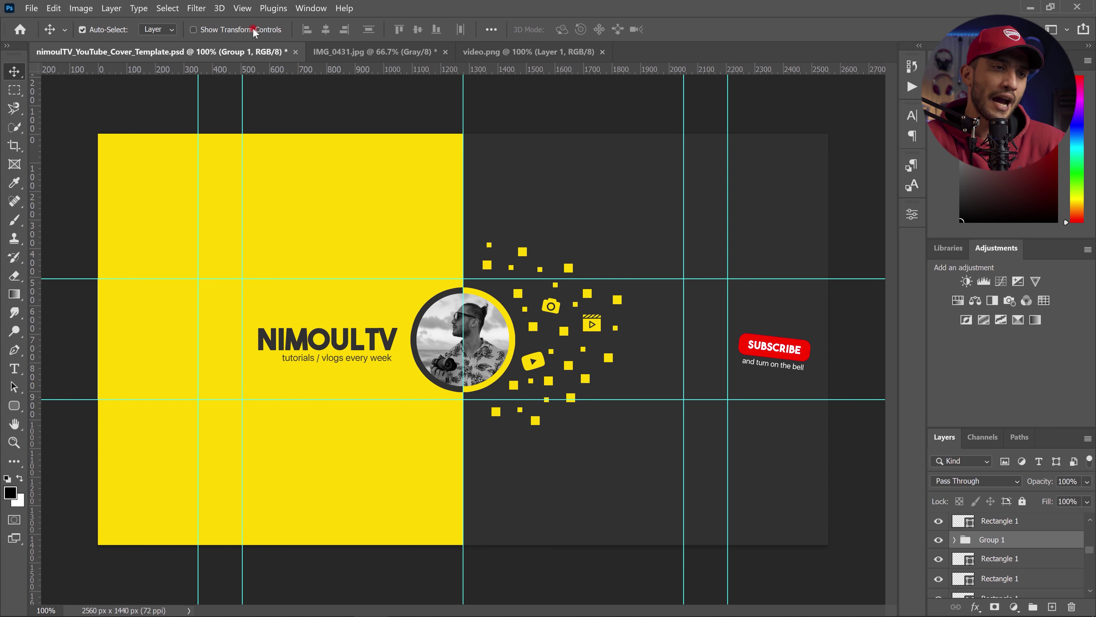
key("Down")
key("Down")
key("Down")
key("Down")
key("Down")
key("Down")
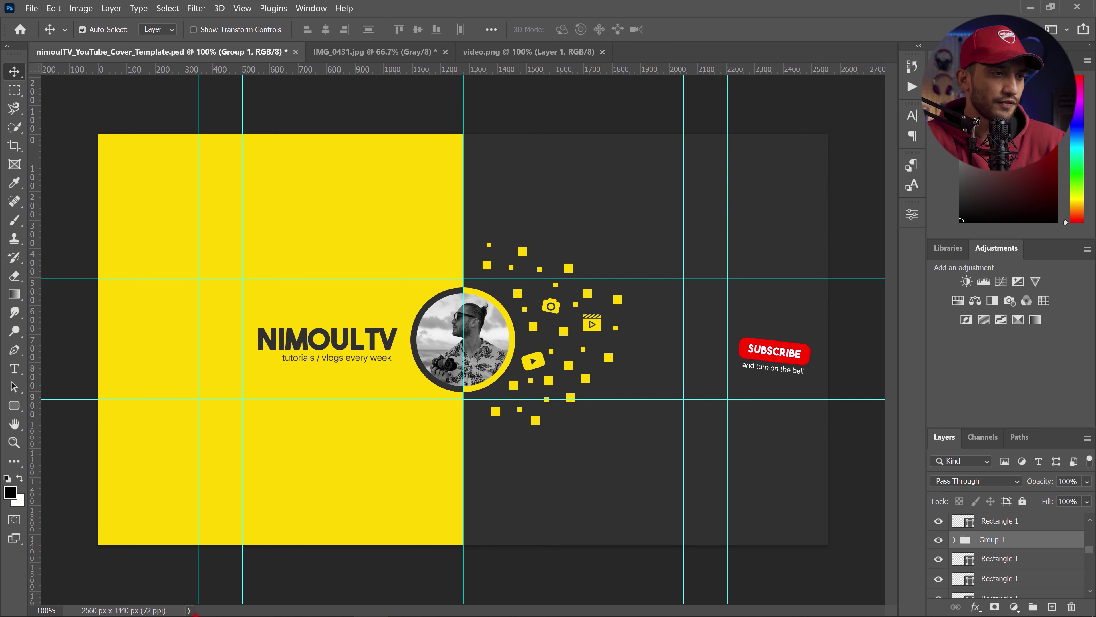
Switch to the browser, close the YouTube icon's page and search Flaticon for "arrow".
left_click(206, 610)
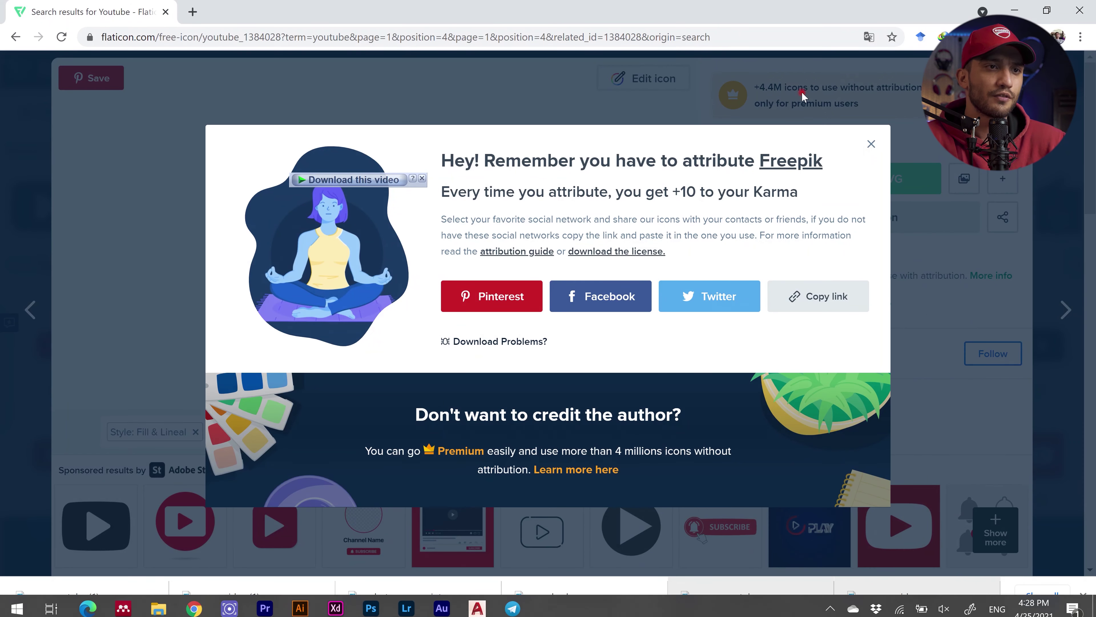
key("Escape")
key("Escape")
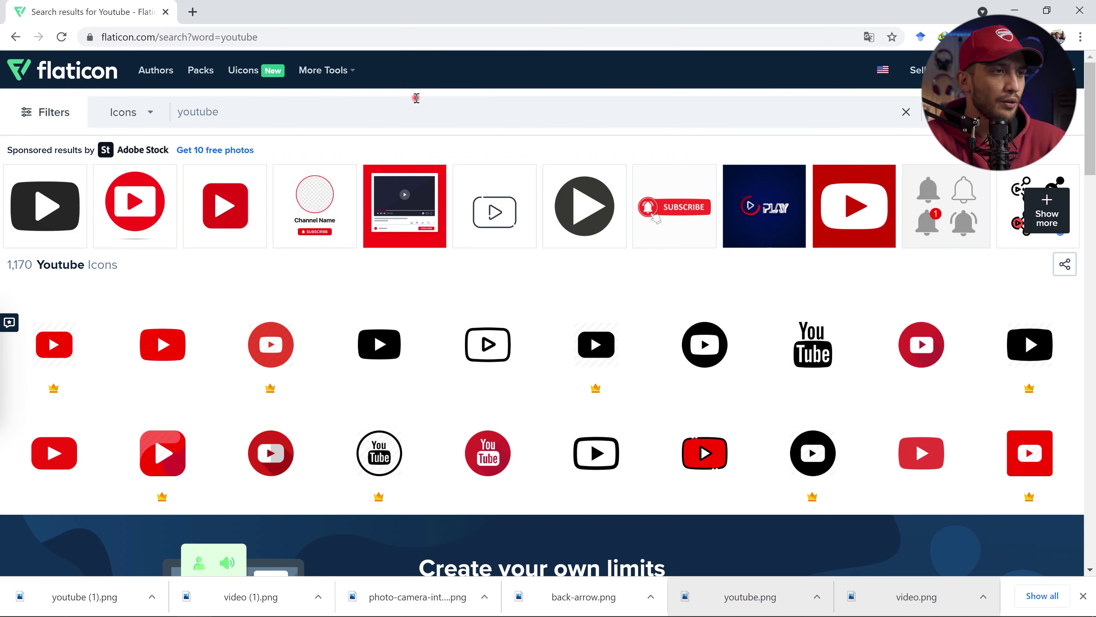
triple_click(414, 110)
key("BackSpace")
type("arrow")
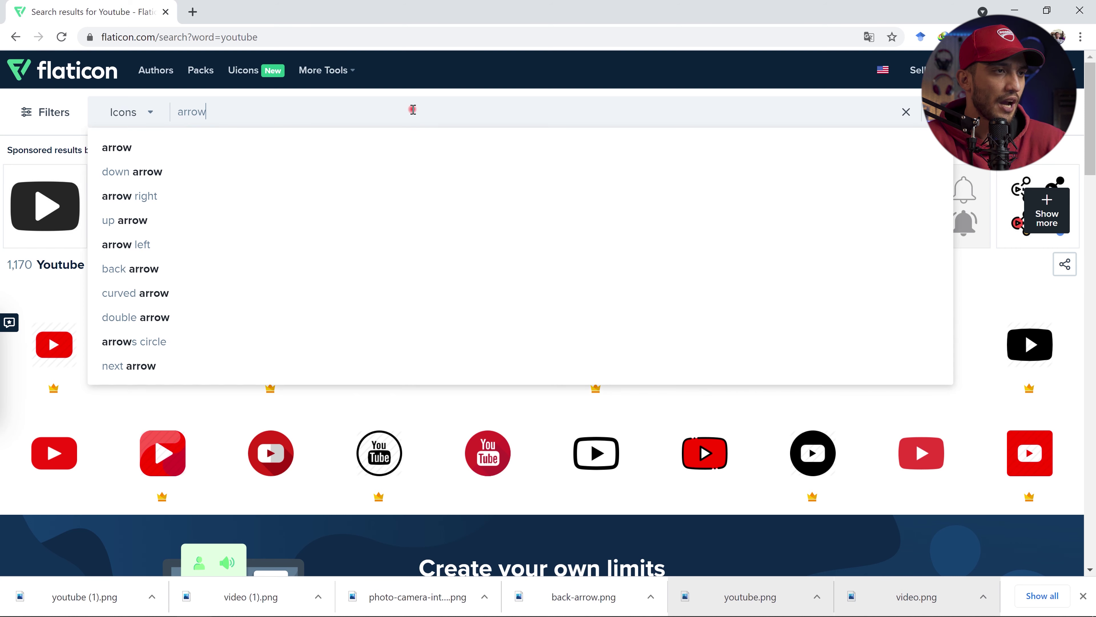
key("Return")
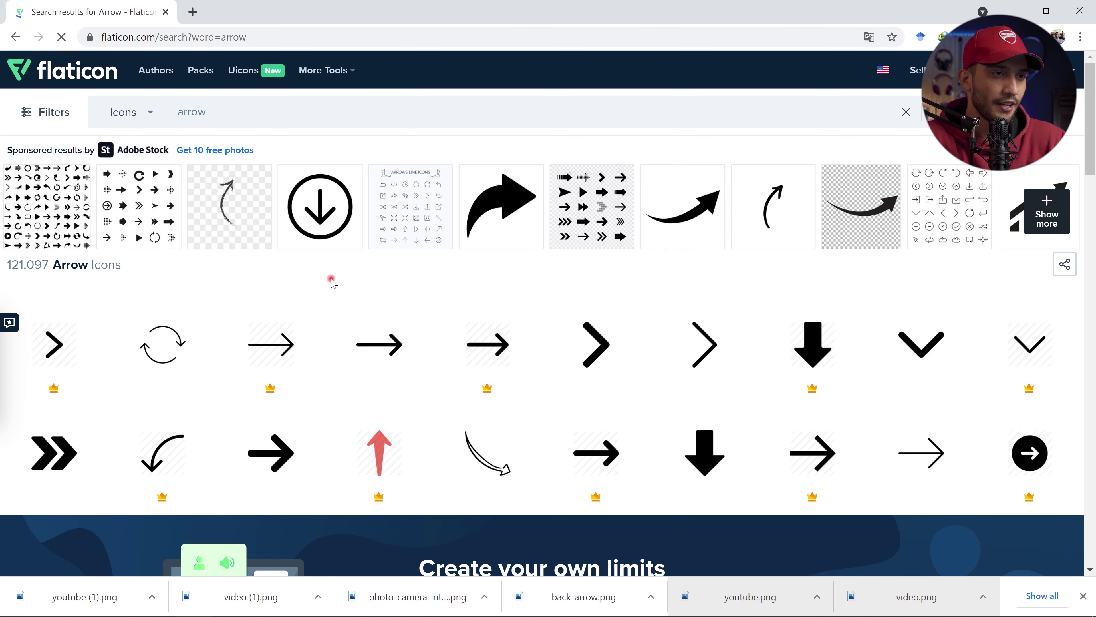
Open the free solid curved Back Arrow icon in the results and download it as a 512px PNG.
scroll(335, 284, "down", 8)
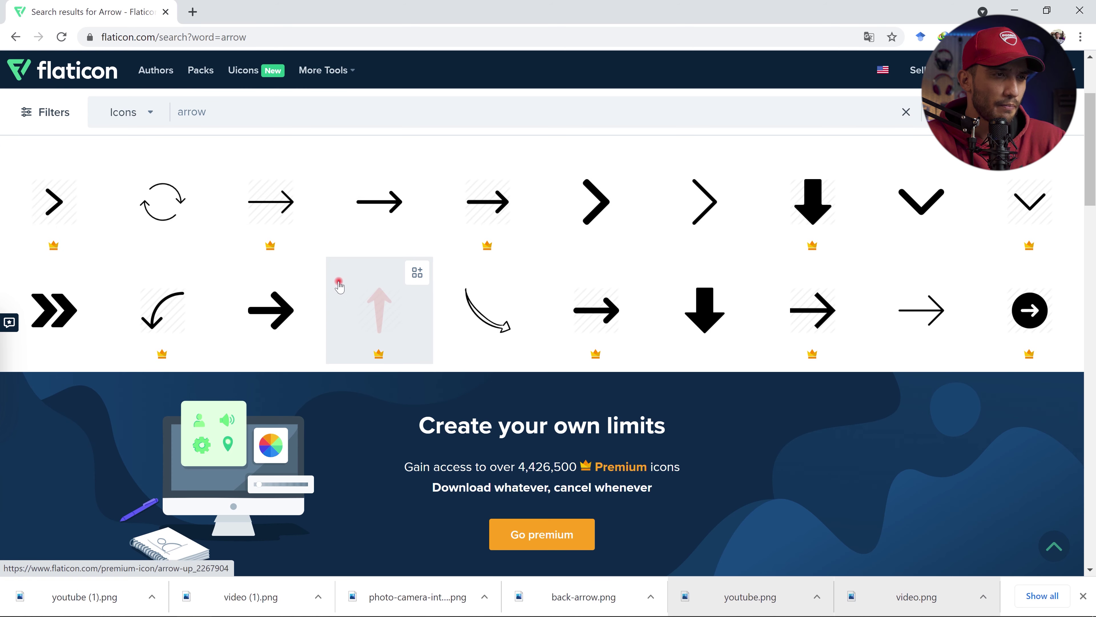
scroll(340, 285, "down", 4)
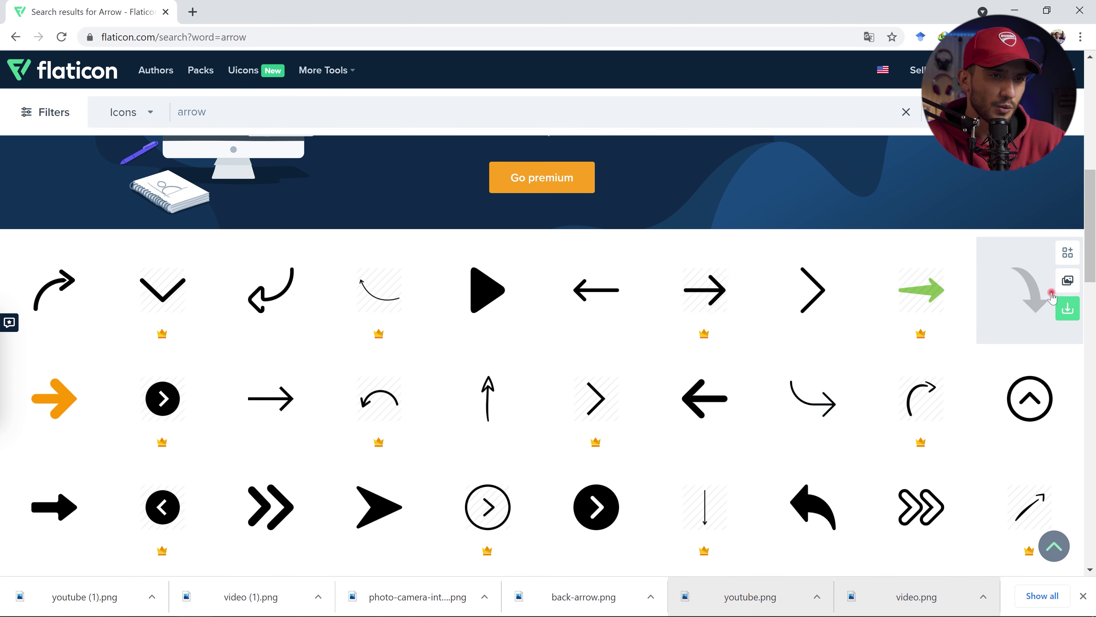
scroll(1012, 298, "down", 2)
scroll(1011, 303, "down", 3)
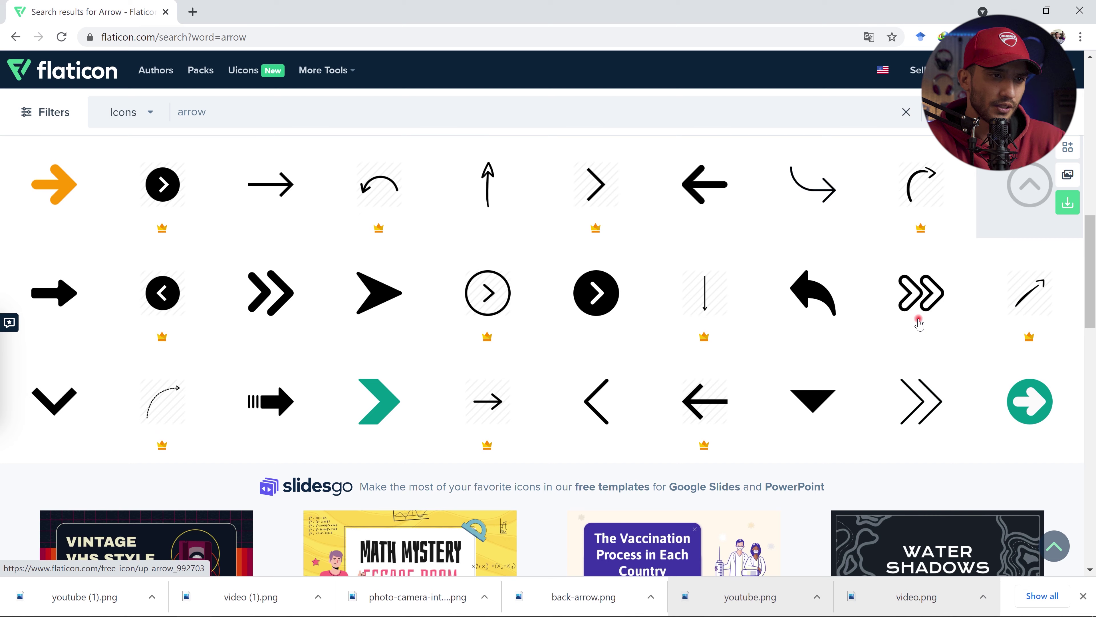
left_click(810, 304)
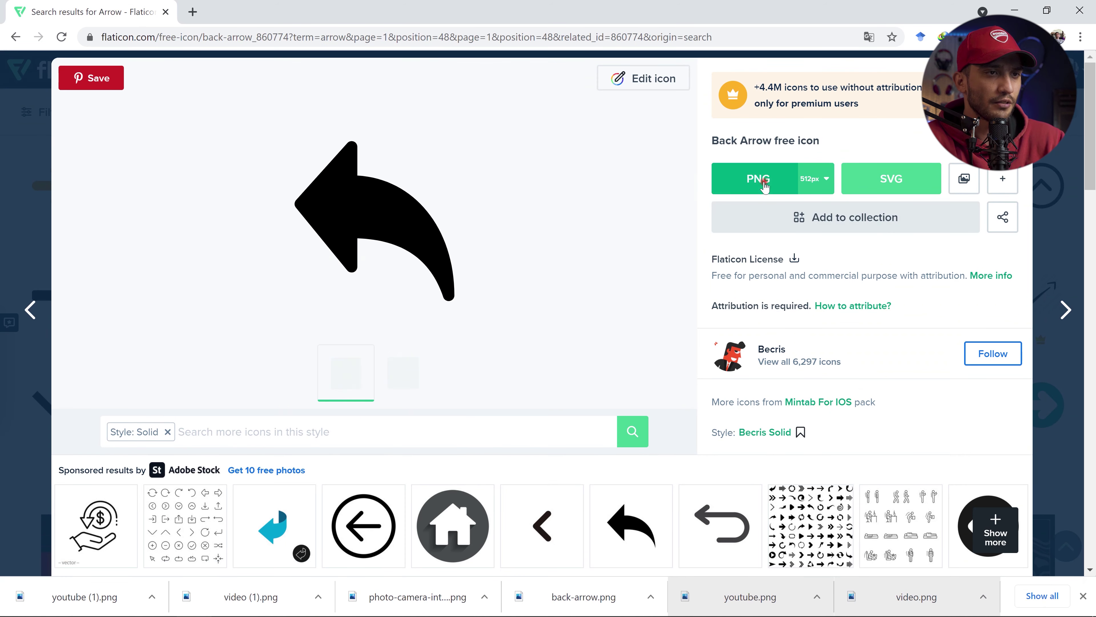
left_click(758, 179)
left_click(709, 279)
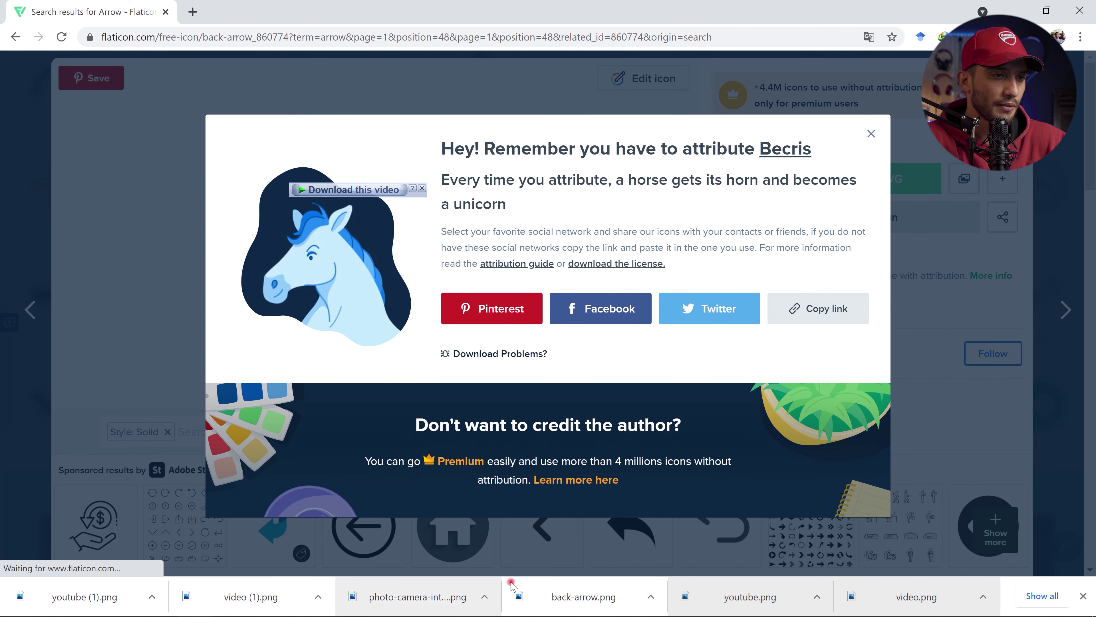
Place the downloaded back-arrow image in the cover, shrunk, rotated to point downward and positioned just left of the bell line.
left_click_drag(544, 597, 669, 356)
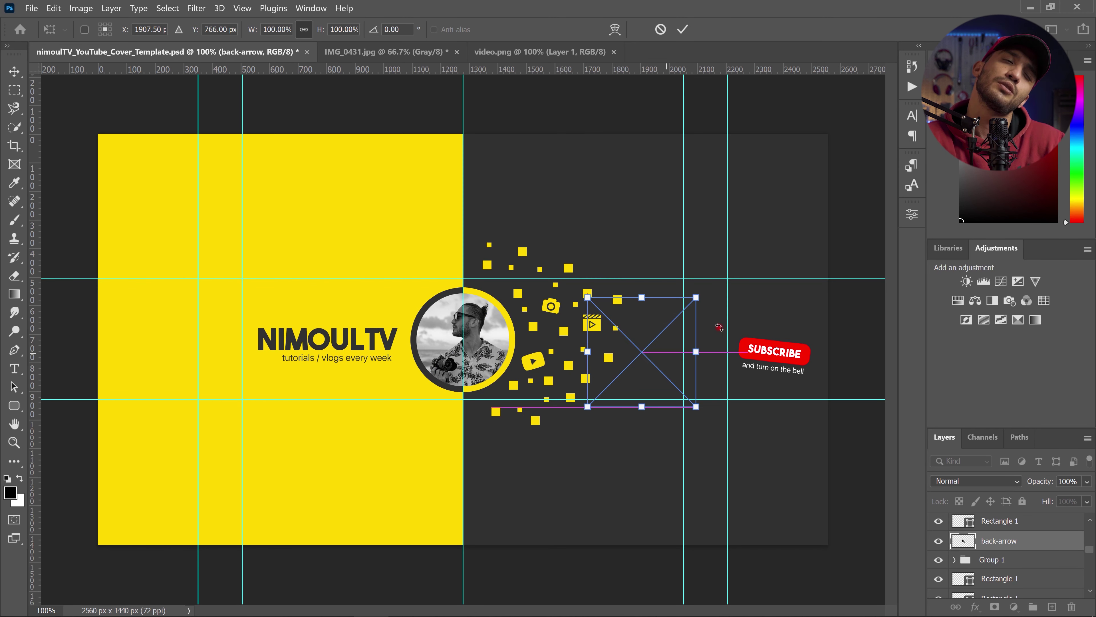
left_click_drag(696, 295, 694, 363)
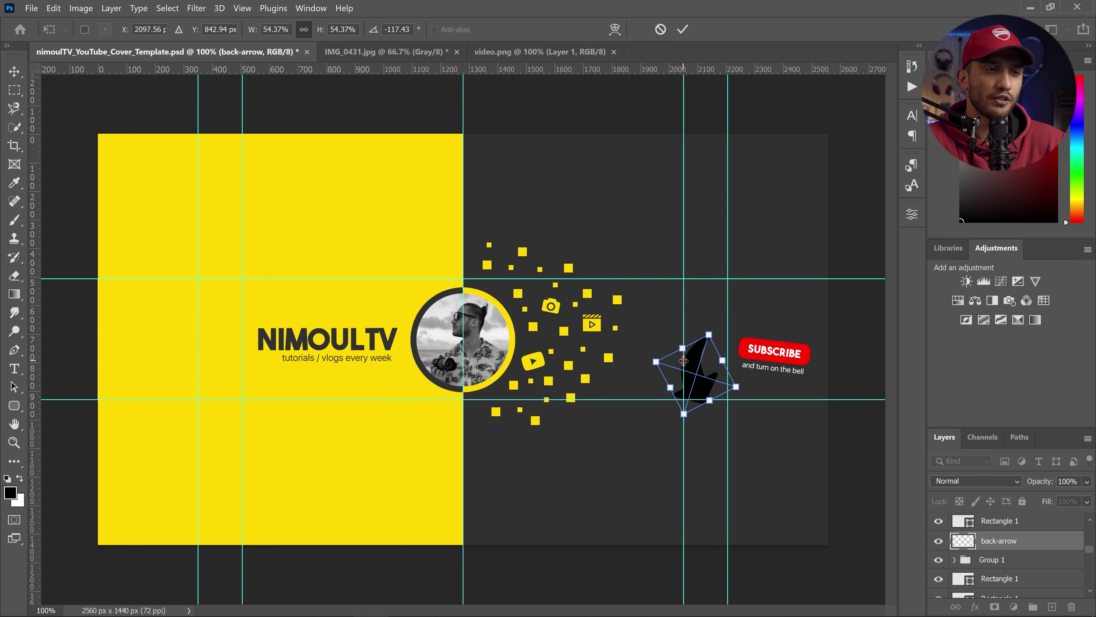
left_click_drag(708, 334, 693, 369)
key("Return")
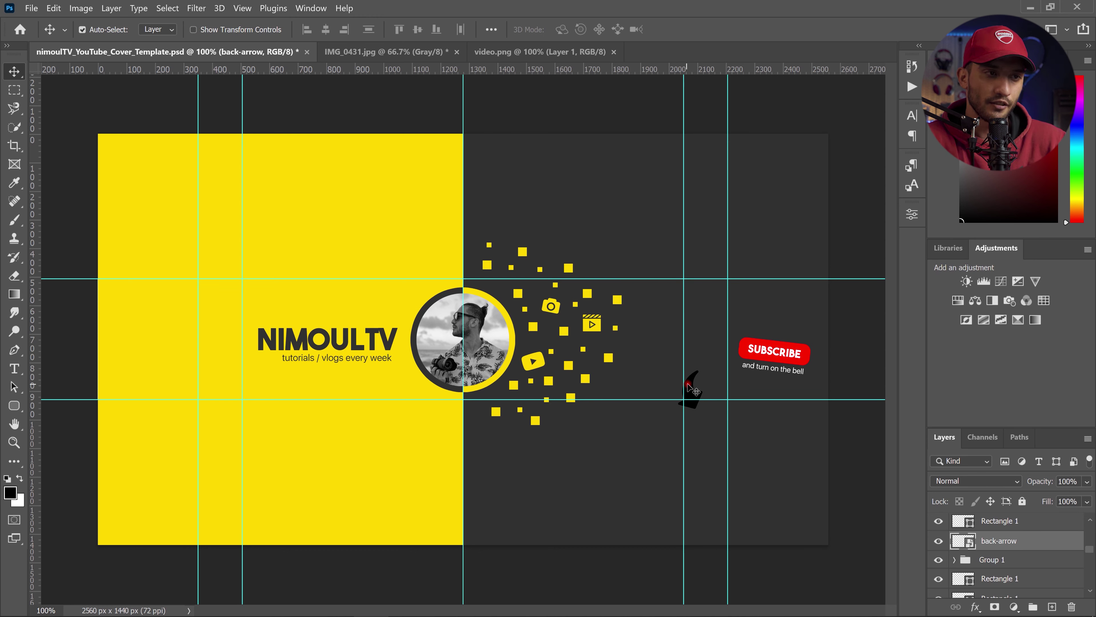
left_click_drag(694, 391, 717, 392)
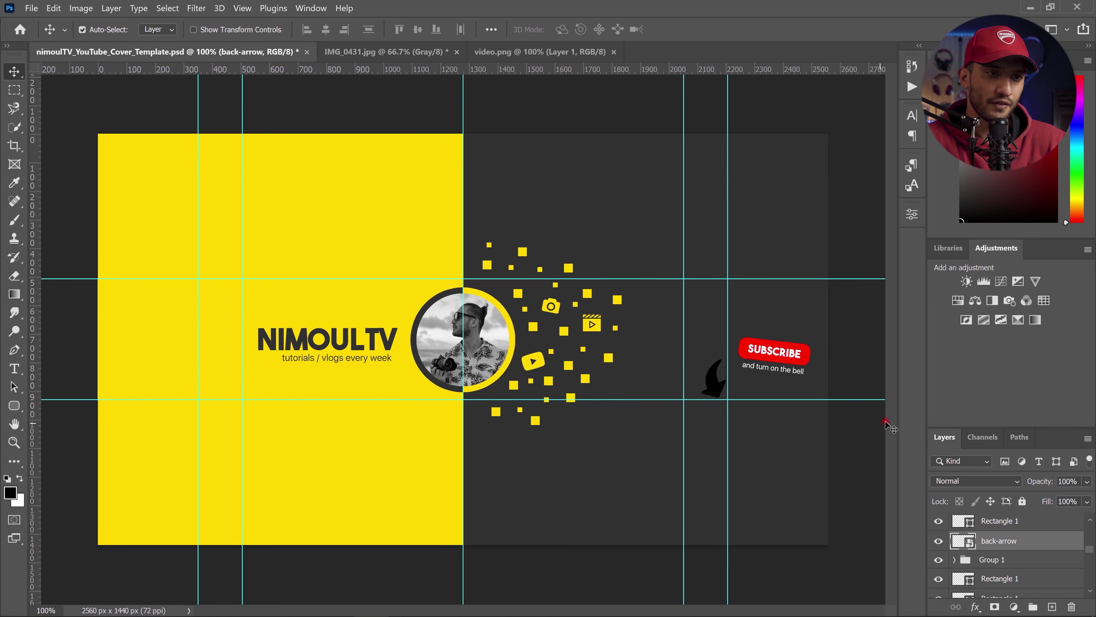
Nudge the SUBSCRIBE group left toward the arrow and slightly down.
left_click(1018, 557)
key("Left")
key("Left")
key("Left")
key("Left")
key("Left")
key("Left")
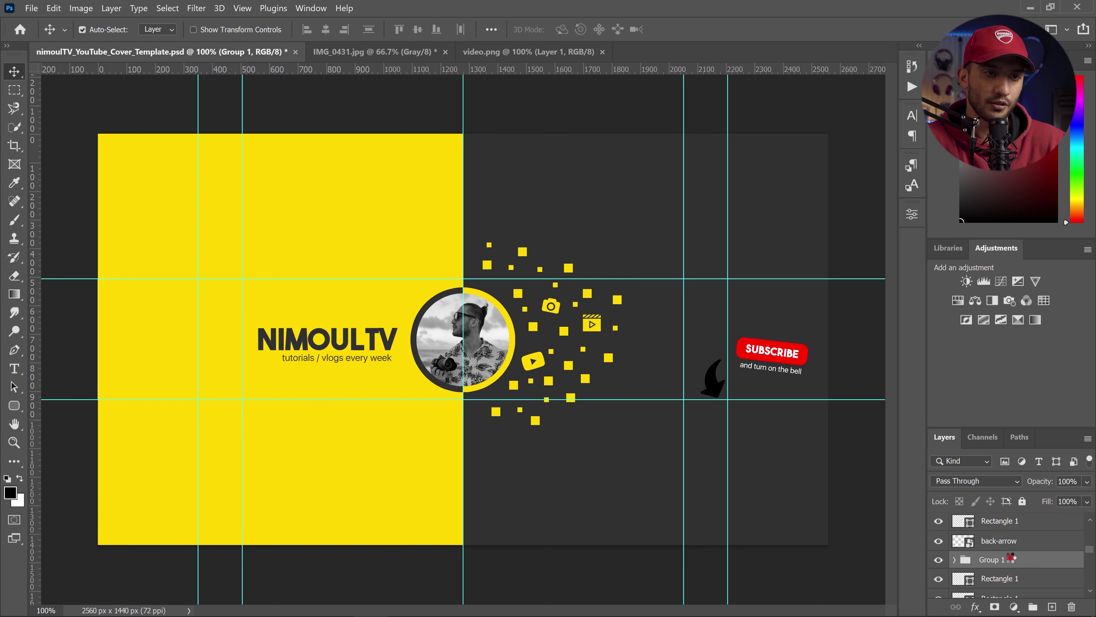
key("Left")
key("Left")
key("Left")
key("Left")
key("Left")
key("Left")
key("Left")
key("Left")
key("Left")
key("Left")
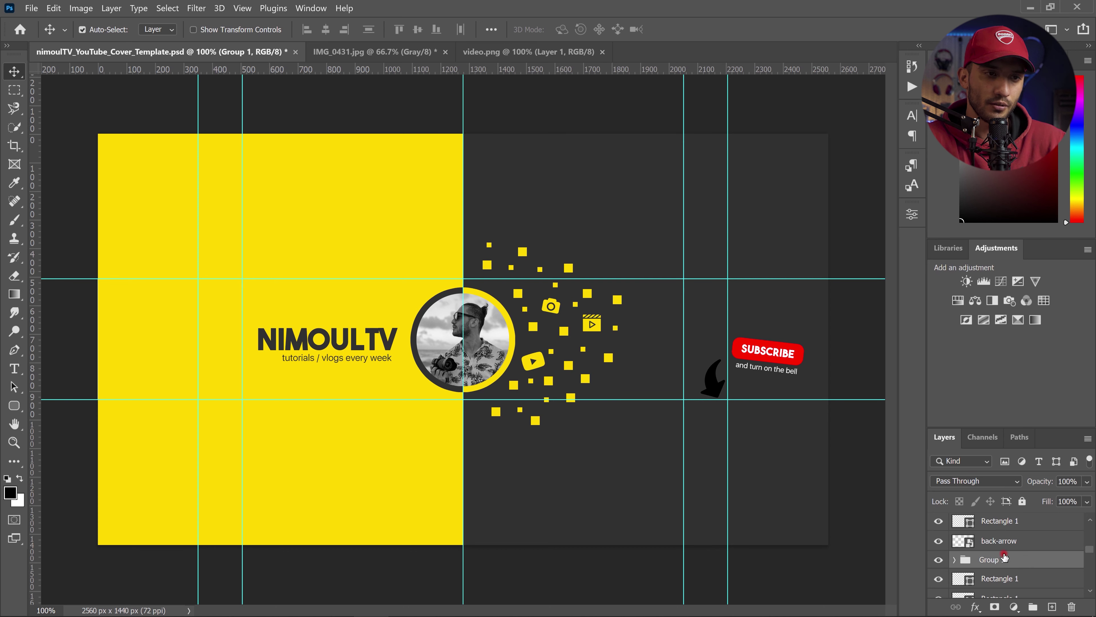
key("Down")
key("Down")
key("Down")
key("Down")
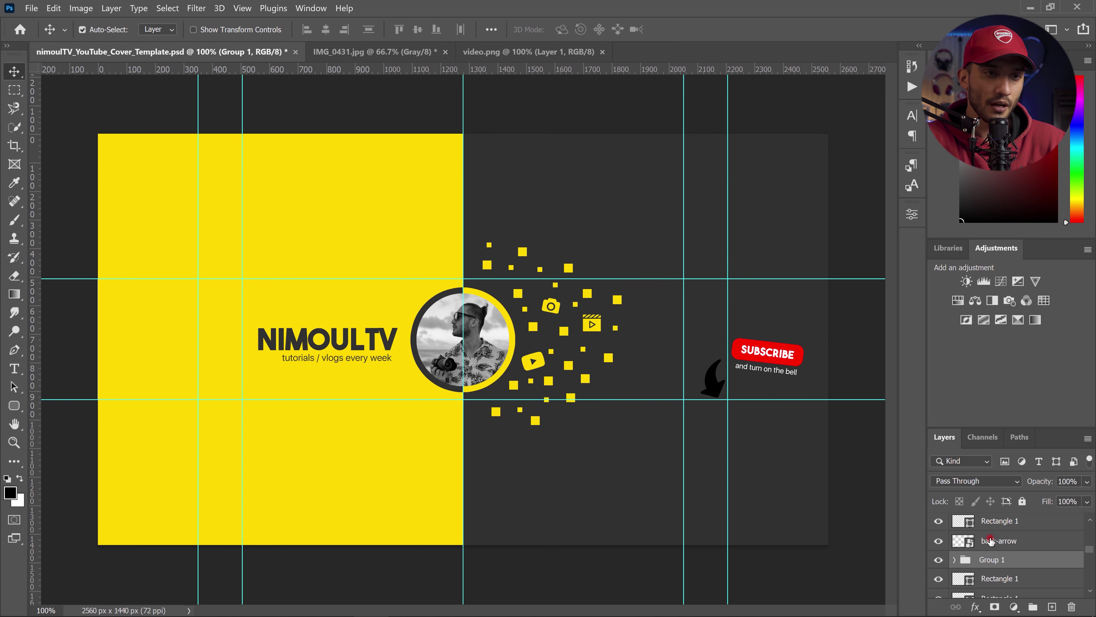
Apply a yellow Color Overlay at 100% opacity to the back-arrow layer.
left_click(990, 541)
double_click(1051, 544)
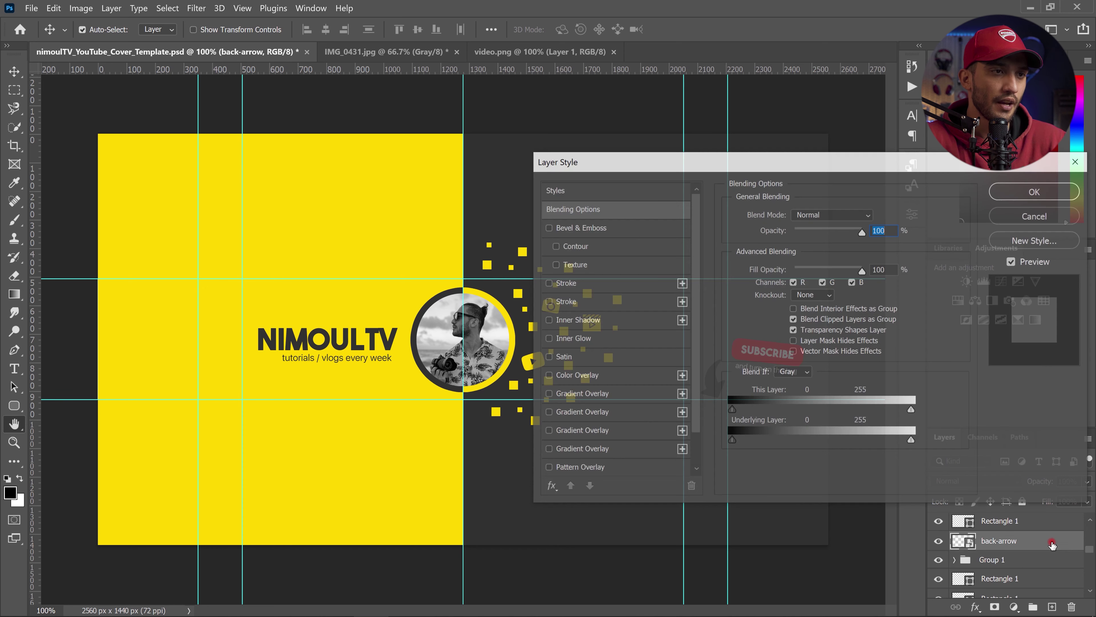
left_click(599, 377)
left_click_drag(779, 160, 330, 131)
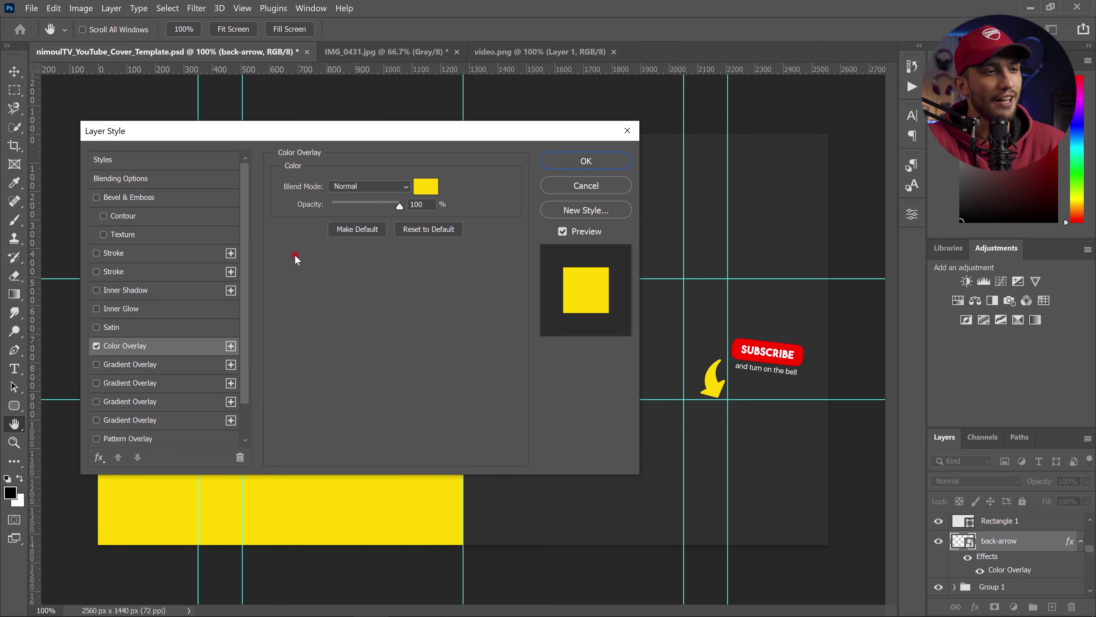
left_click(554, 165)
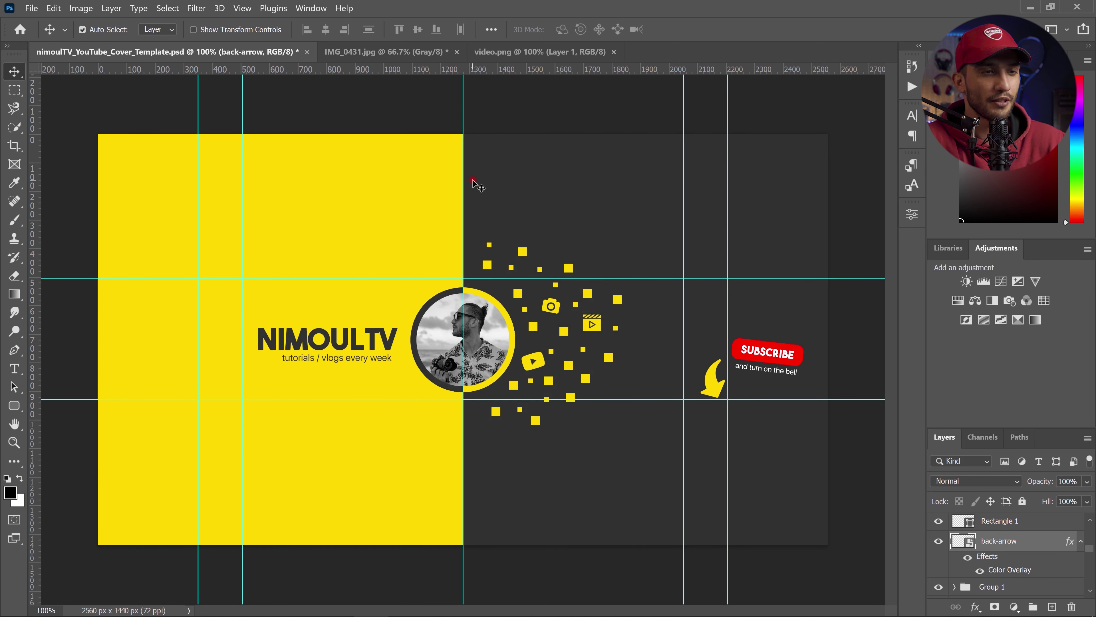
Hide the guides and save the cover as a JPEG named "nimoulTV Cover" at Maximum quality 12.
key("ctrl+semicolon")
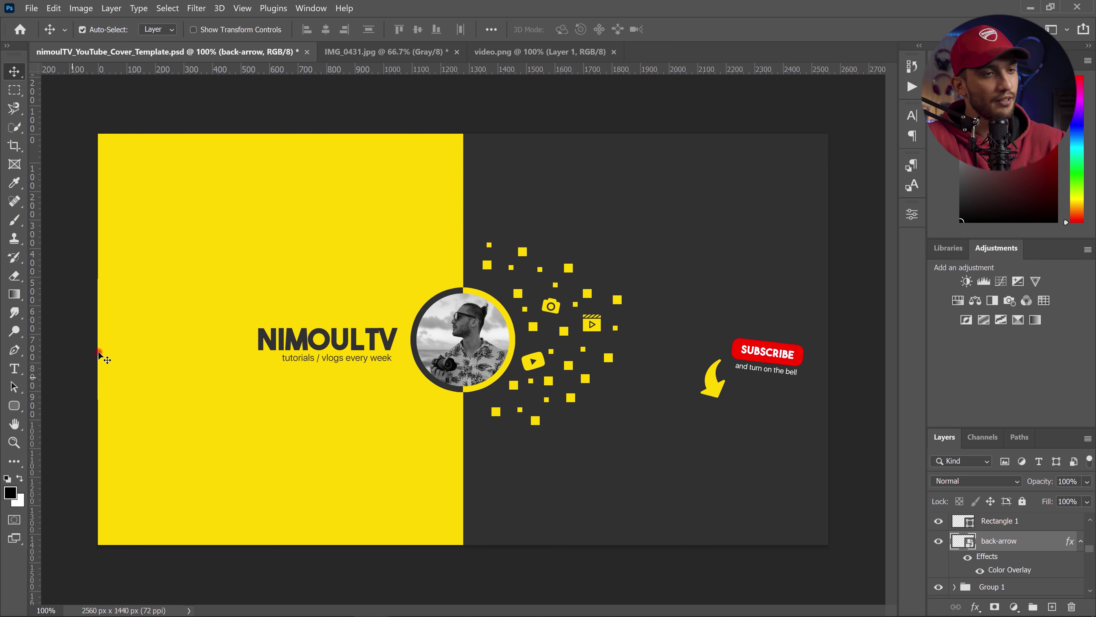
left_click(31, 8)
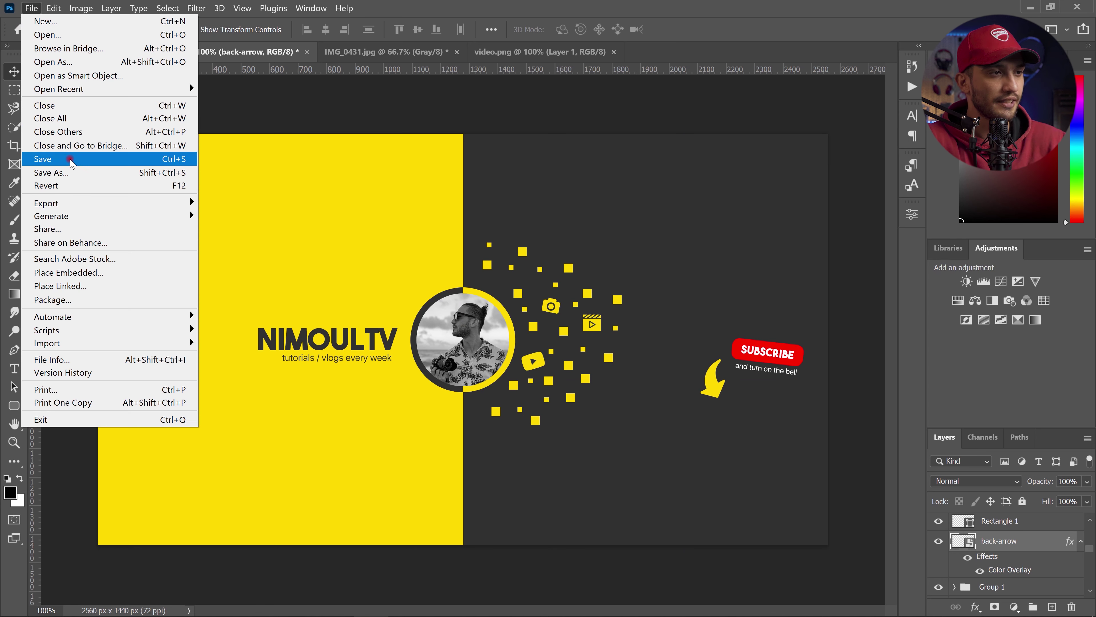
left_click(67, 173)
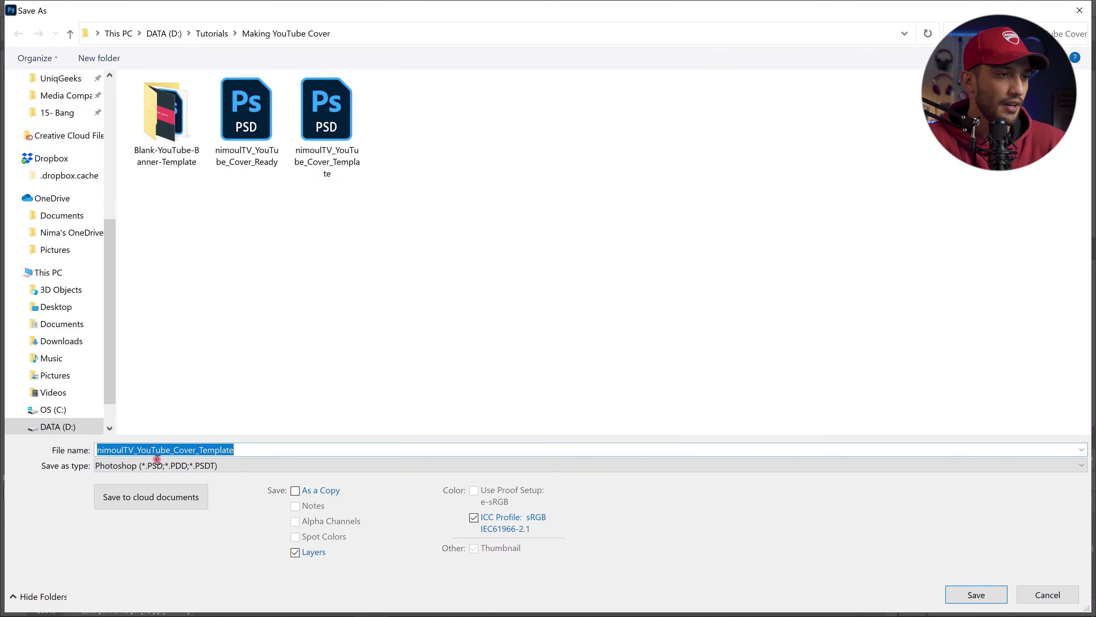
left_click(159, 466)
left_click(142, 311)
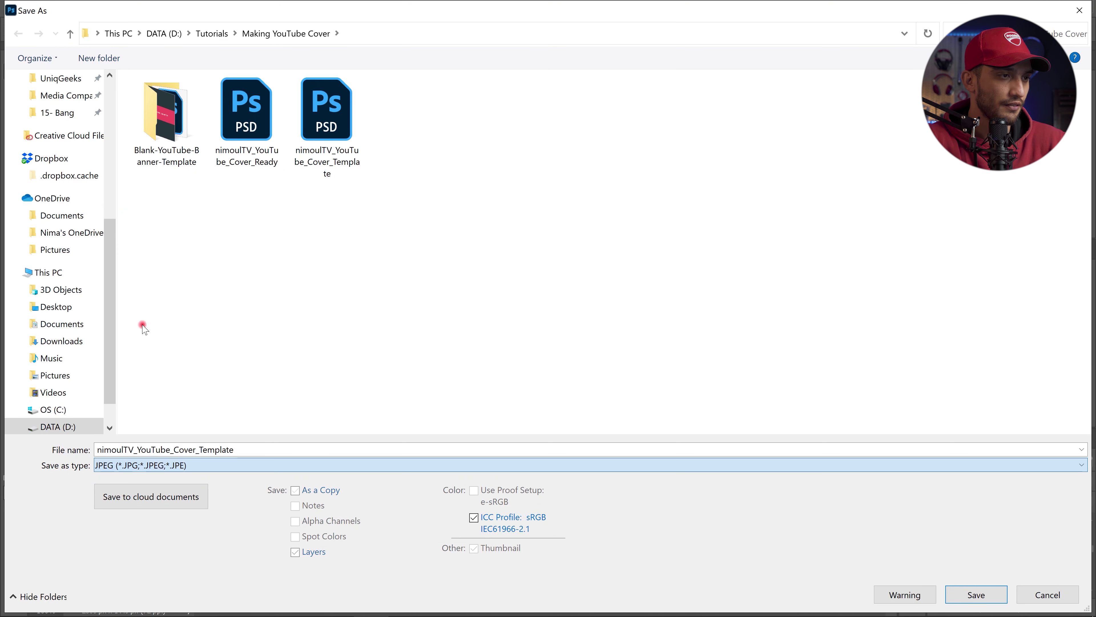
double_click(180, 445)
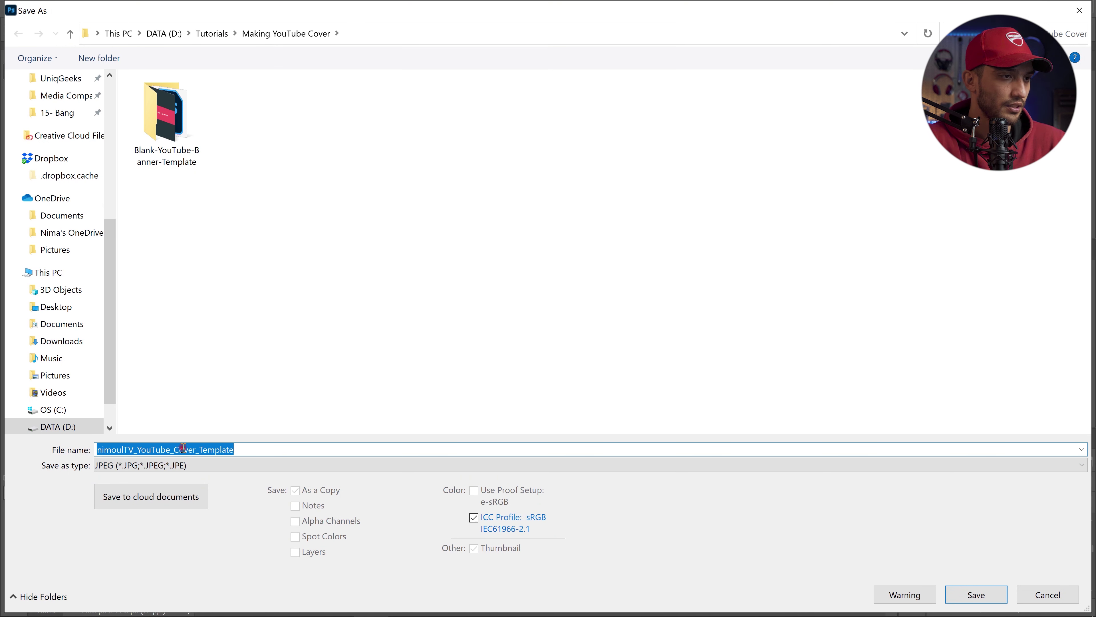
type("nimoulTV Cover")
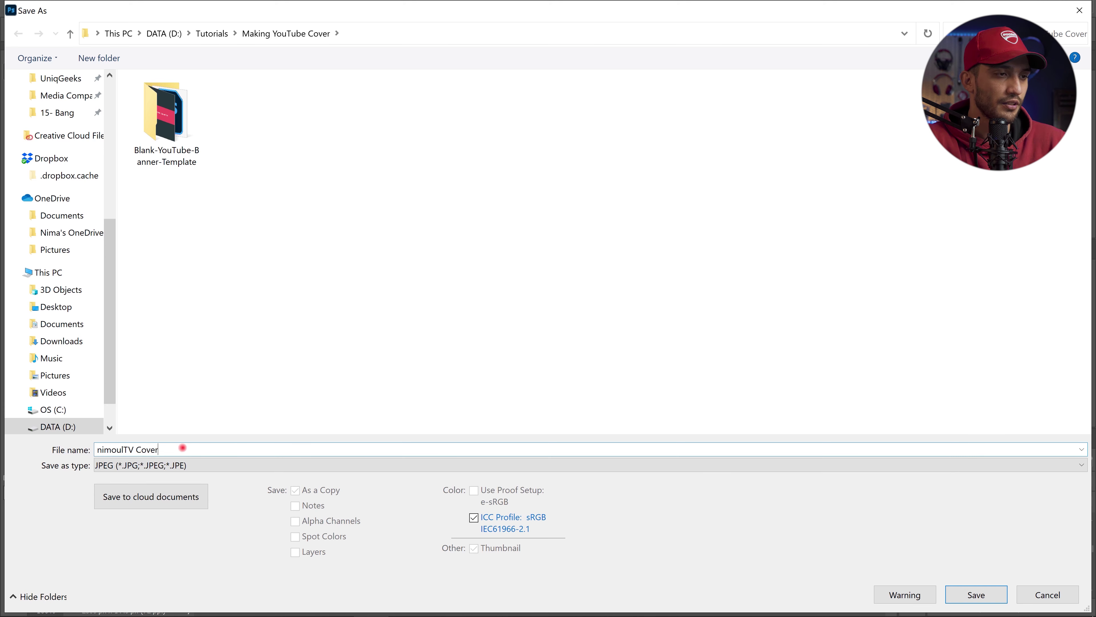
key("Return")
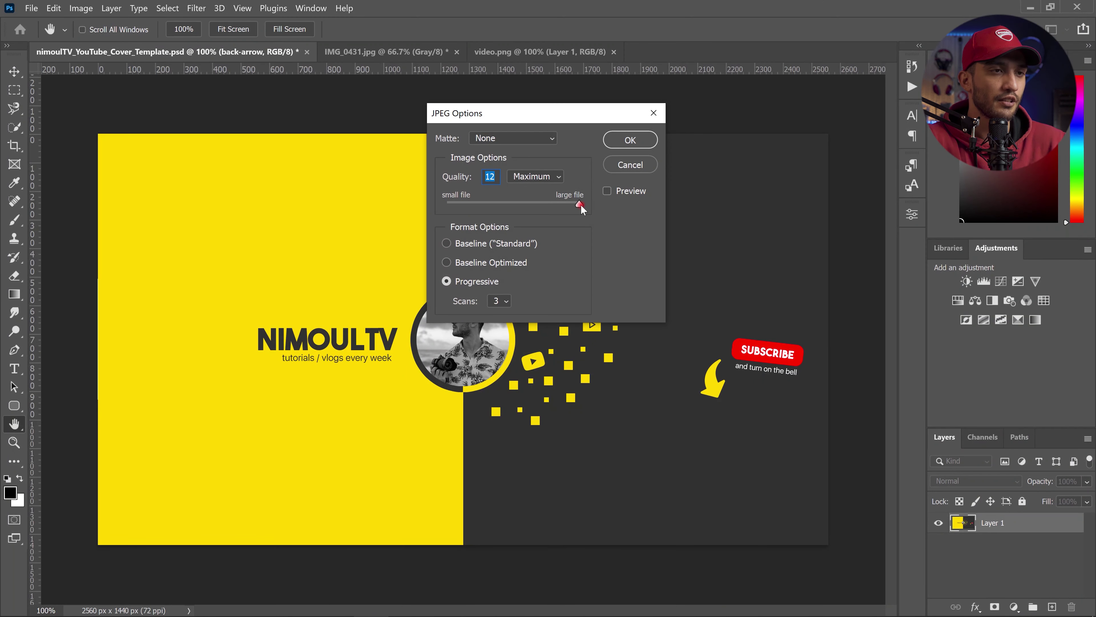
left_click(634, 139)
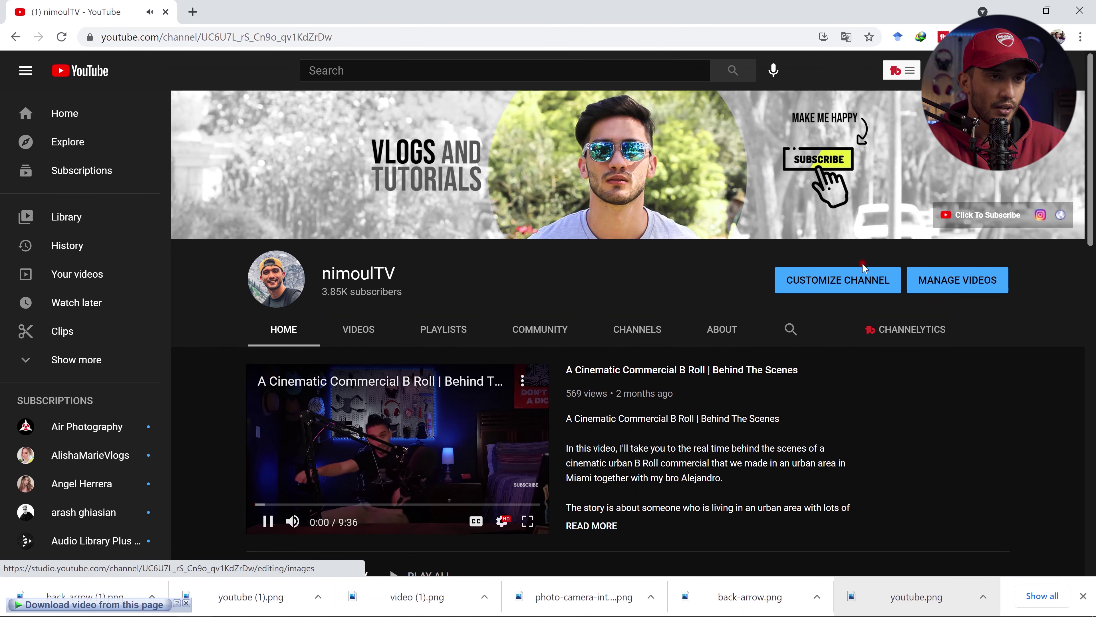
Open the nimoulTV channel's customization page from YouTube in the browser and dismiss the downloads bar.
left_click(855, 282)
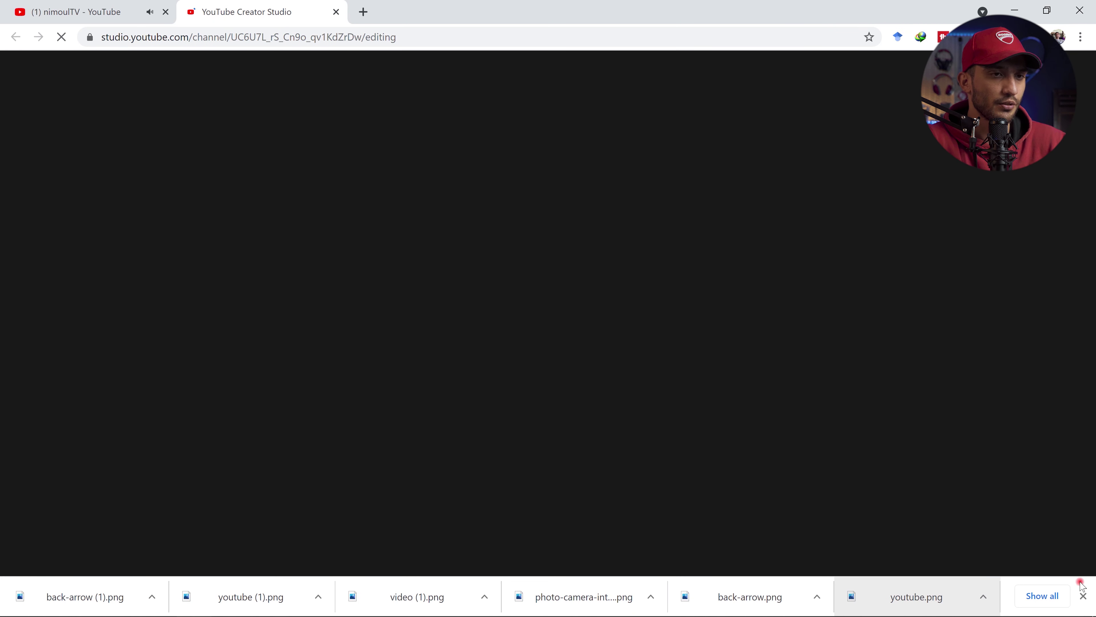
left_click(1084, 597)
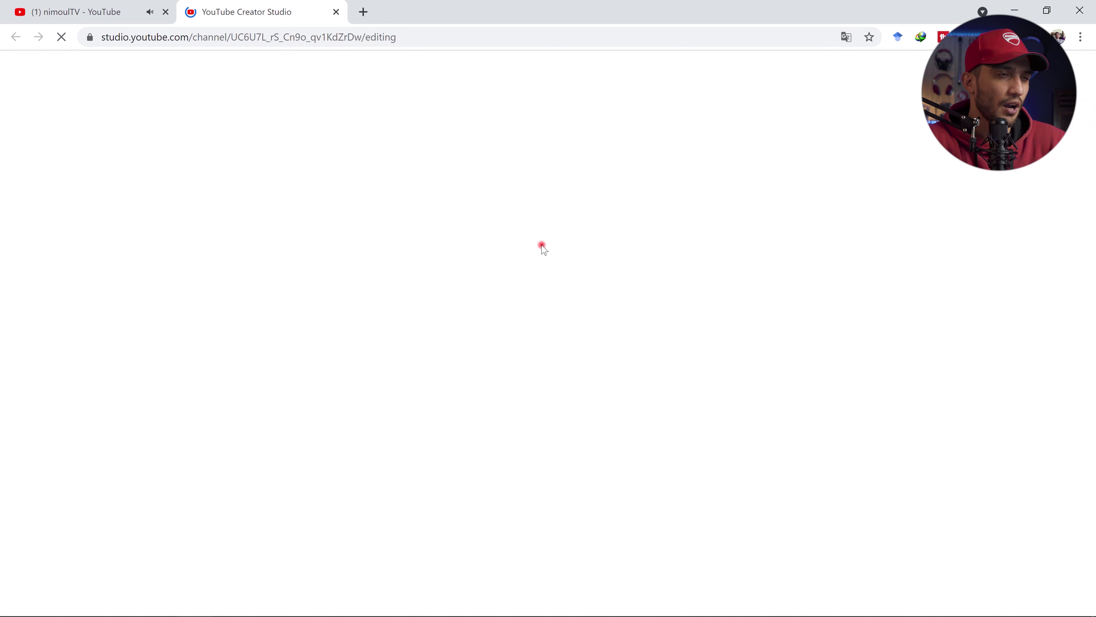